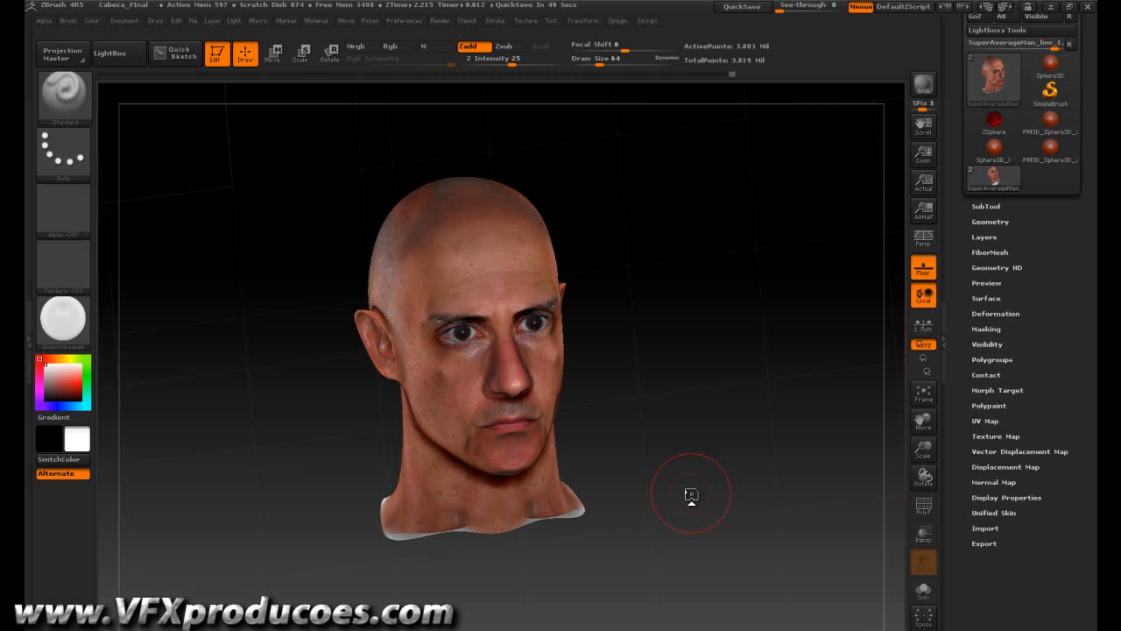
{"action": "mouse_move", "coordinate": [666, 520]}
{"action": "left_mouse_down"}
{"action": "mouse_move", "coordinate": [701, 505]}
{"action": "mouse_move", "coordinate": [663, 500]}
{"action": "left_mouse_up"}
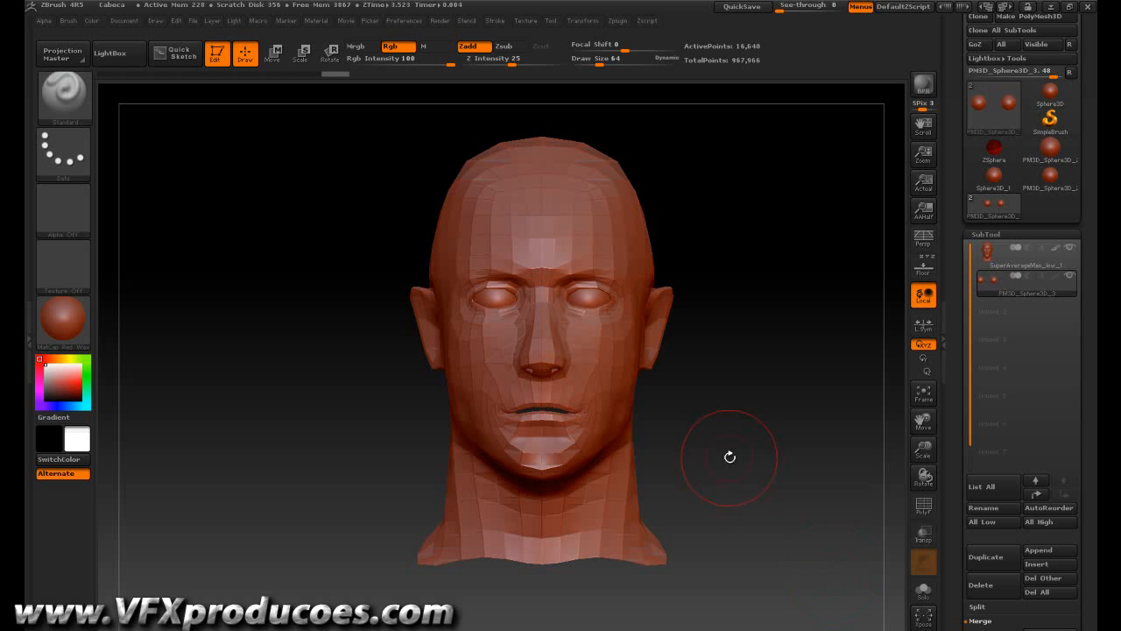
{"action": "mouse_move", "coordinate": [733, 448]}
{"action": "left_mouse_down"}
{"action": "mouse_move", "coordinate": [775, 450]}
{"action": "mouse_move", "coordinate": [703, 451]}
{"action": "mouse_move", "coordinate": [758, 447]}
{"action": "mouse_move", "coordinate": [718, 445]}
{"action": "mouse_move", "coordinate": [724, 366]}
{"action": "mouse_move", "coordinate": [735, 448]}
{"action": "left_mouse_up"}
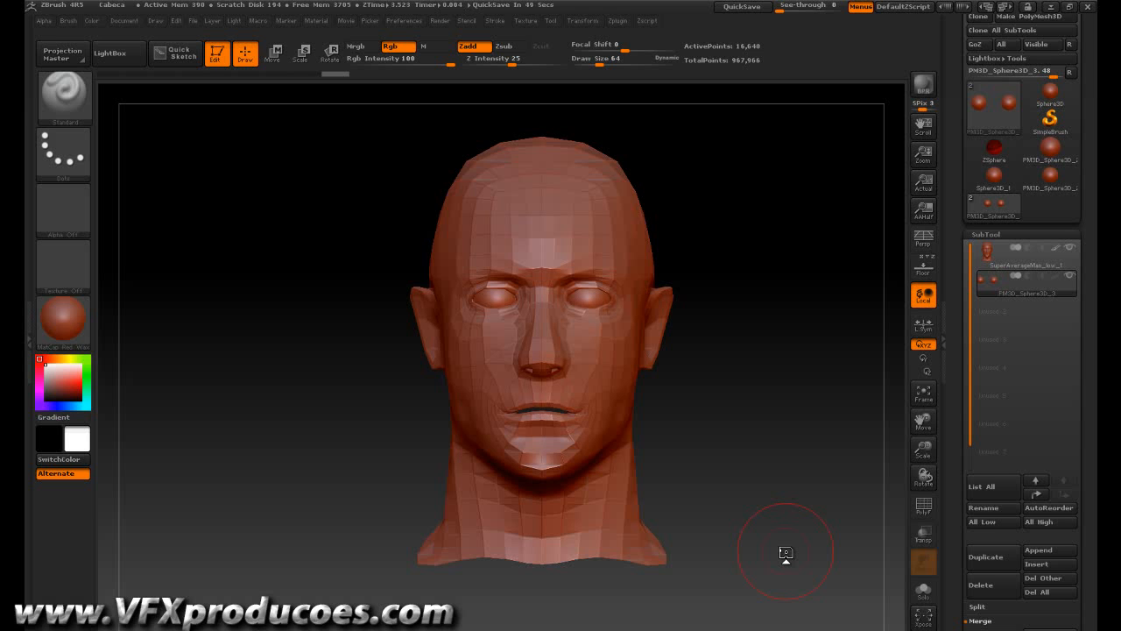
Load the DemoHead sample tool from the LightBox tool library and close the library
{"action": "left_click", "coordinate": [140, 53]}
{"action": "left_click", "coordinate": [175, 89]}
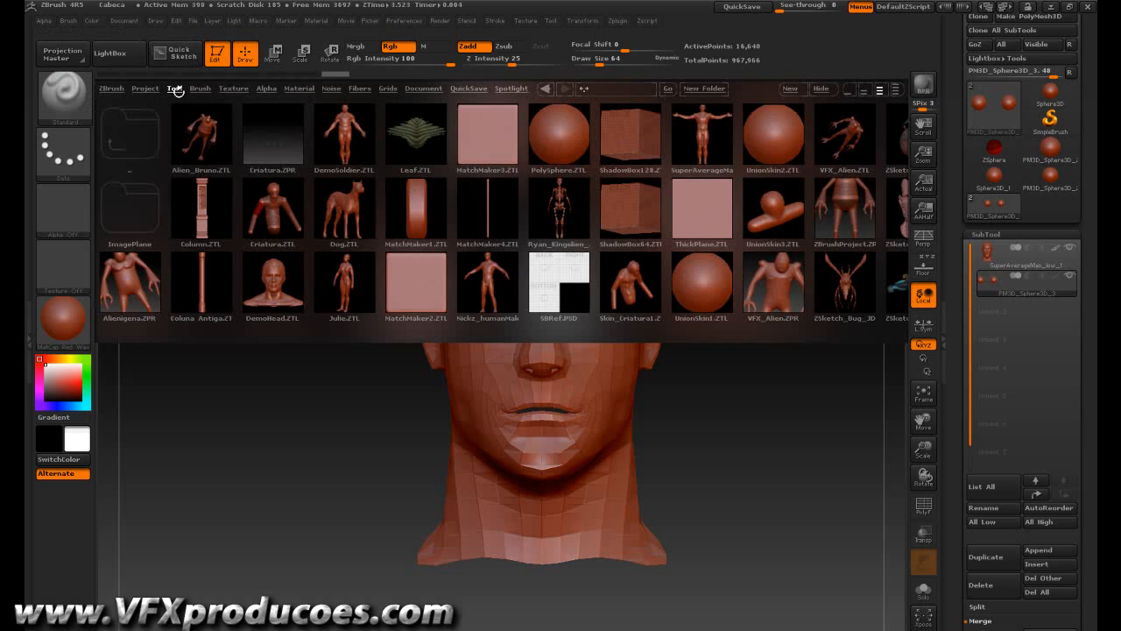
{"action": "double_click", "coordinate": [275, 285]}
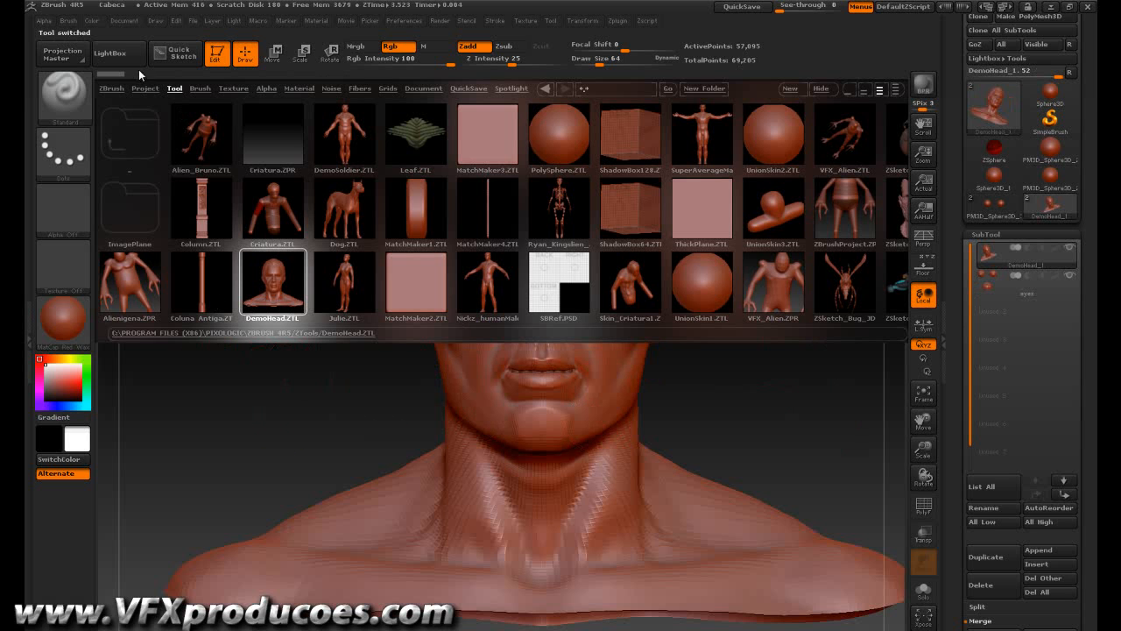
{"action": "left_click", "coordinate": [112, 54]}
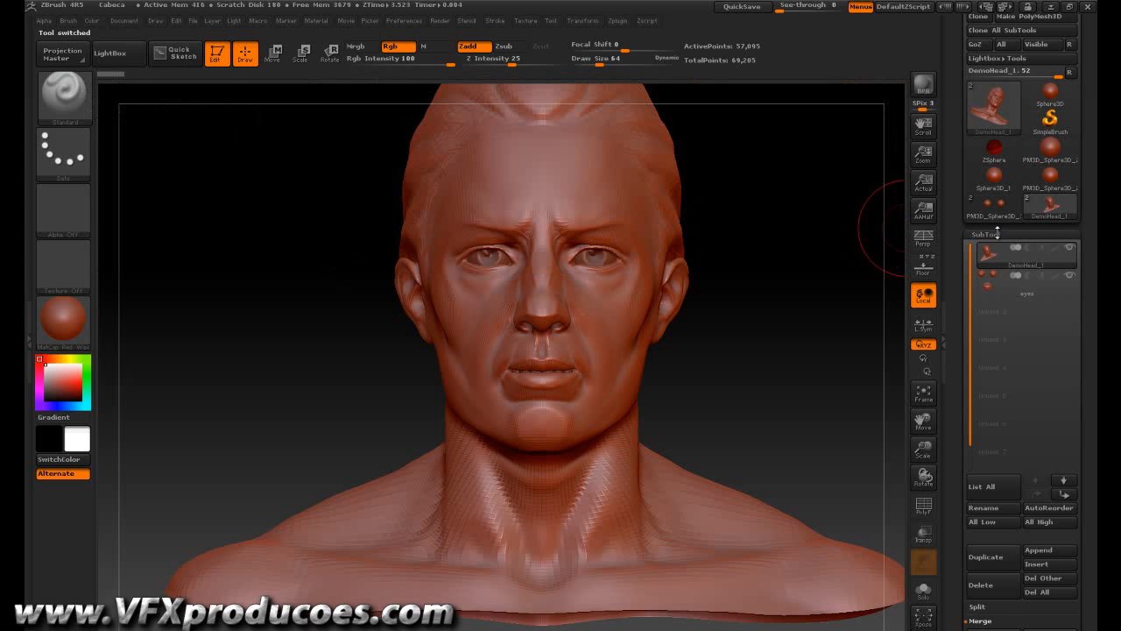
Collapse the subtool list, show the geometry settings and lower the demo head to its lowest subdivision level
{"action": "left_click", "coordinate": [998, 235]}
{"action": "left_click", "coordinate": [990, 250]}
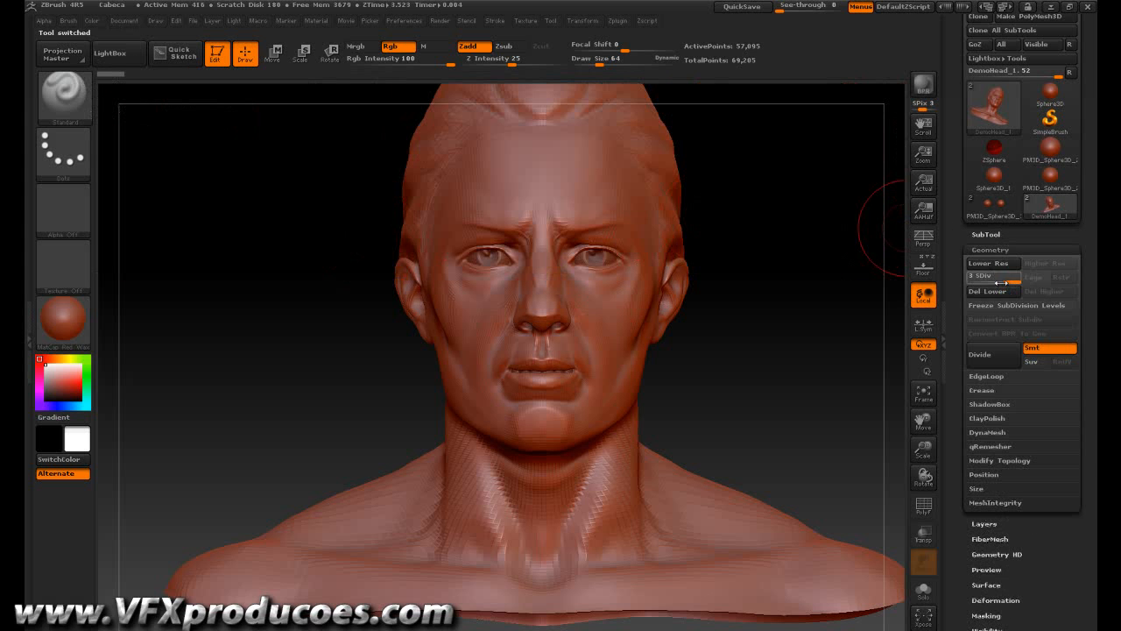
{"action": "left_click_drag", "start_coordinate": [1008, 282], "coordinate": [971, 277]}
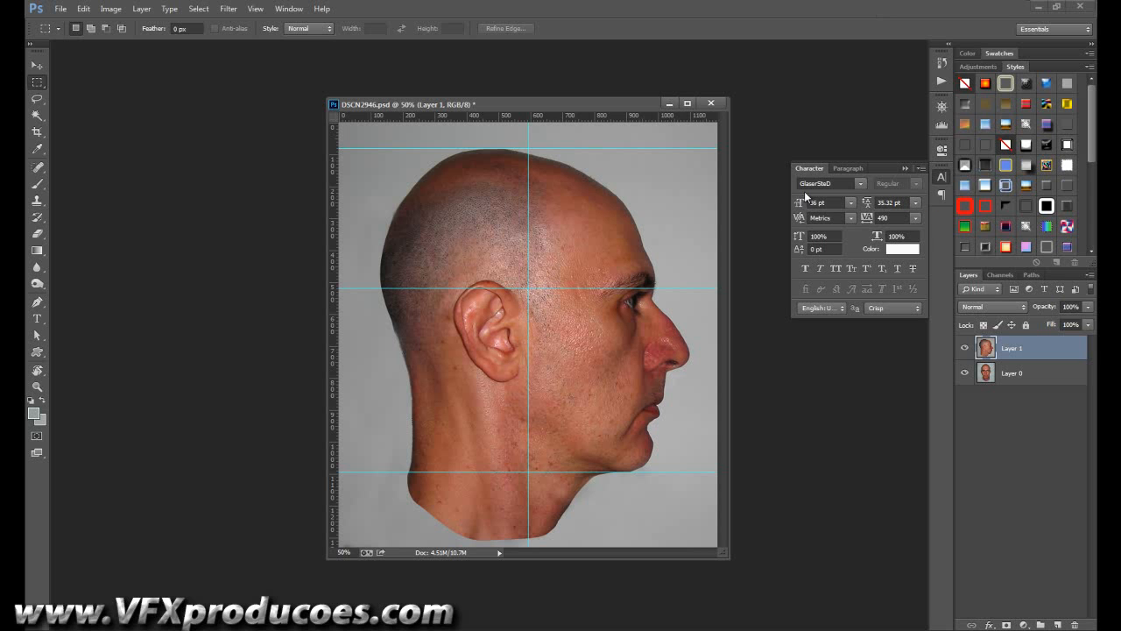
In Photoshop, collapse the character settings, toggle Layer 1 to compare the side and front photos, and enlarge the document window
{"action": "left_click", "coordinate": [906, 168]}
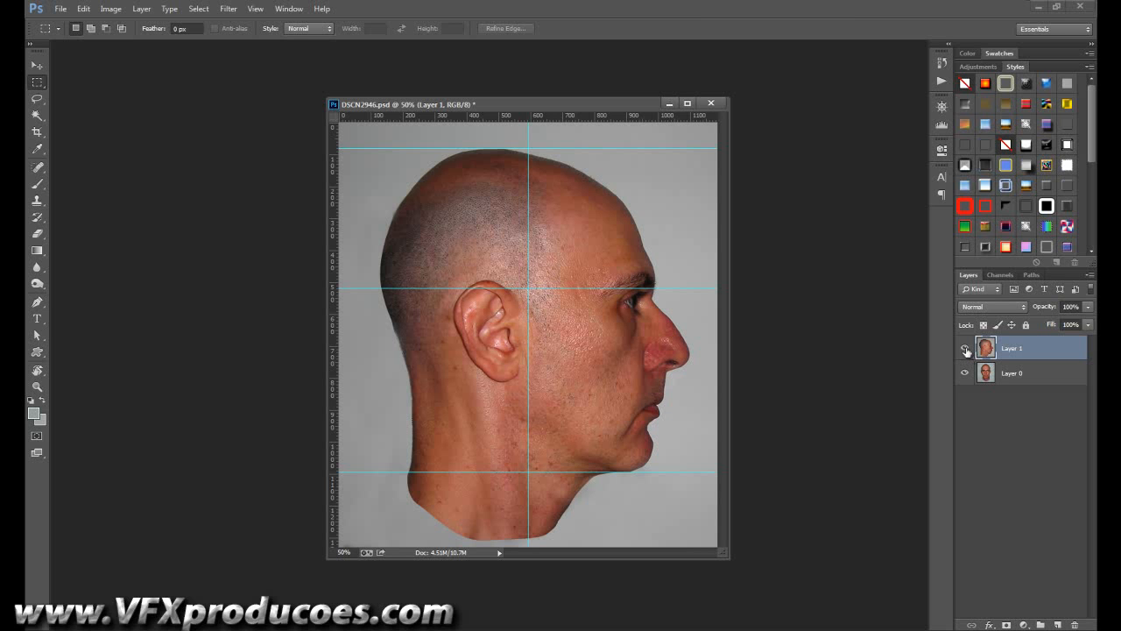
{"action": "left_click", "coordinate": [966, 349]}
{"action": "left_click", "coordinate": [965, 349]}
{"action": "left_click", "coordinate": [965, 349]}
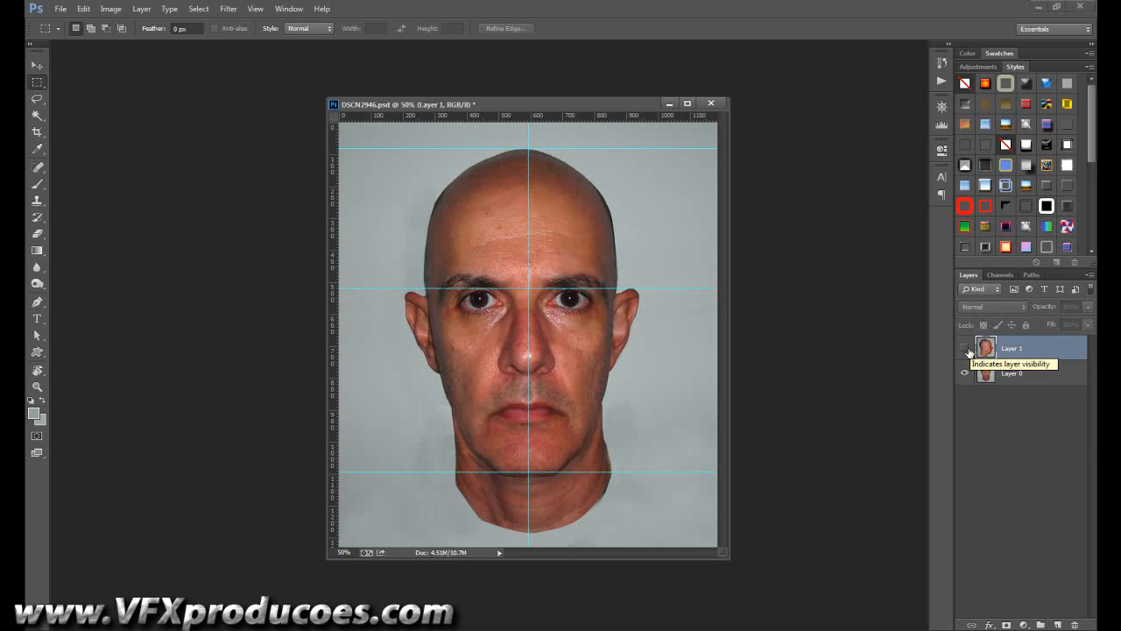
{"action": "left_click", "coordinate": [965, 349]}
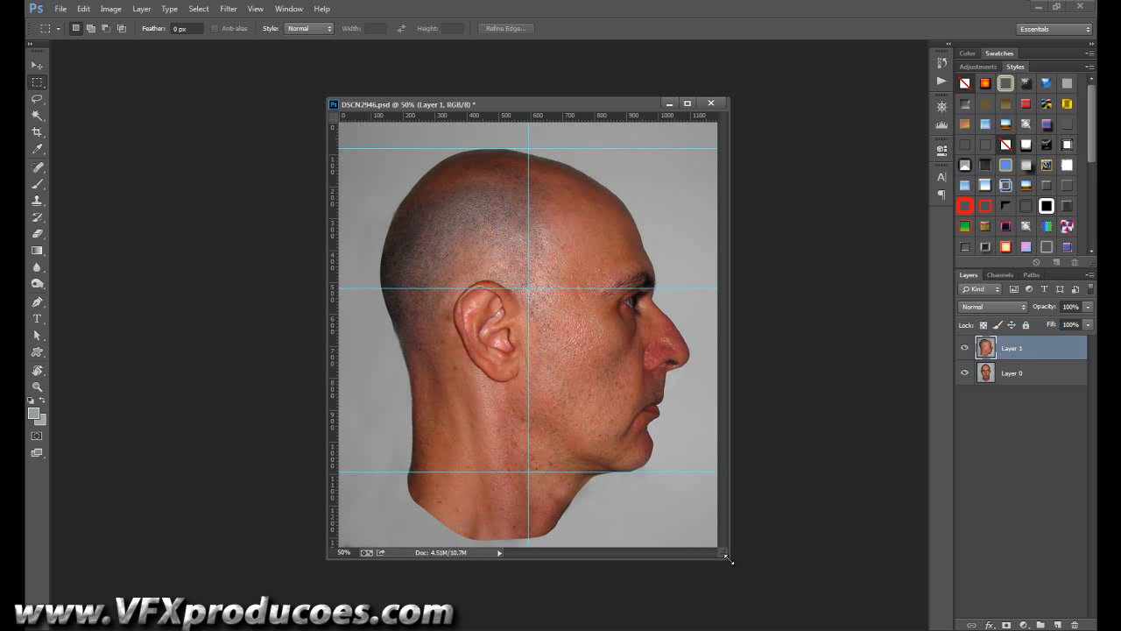
{"action": "left_click_drag", "start_coordinate": [731, 565], "coordinate": [771, 587]}
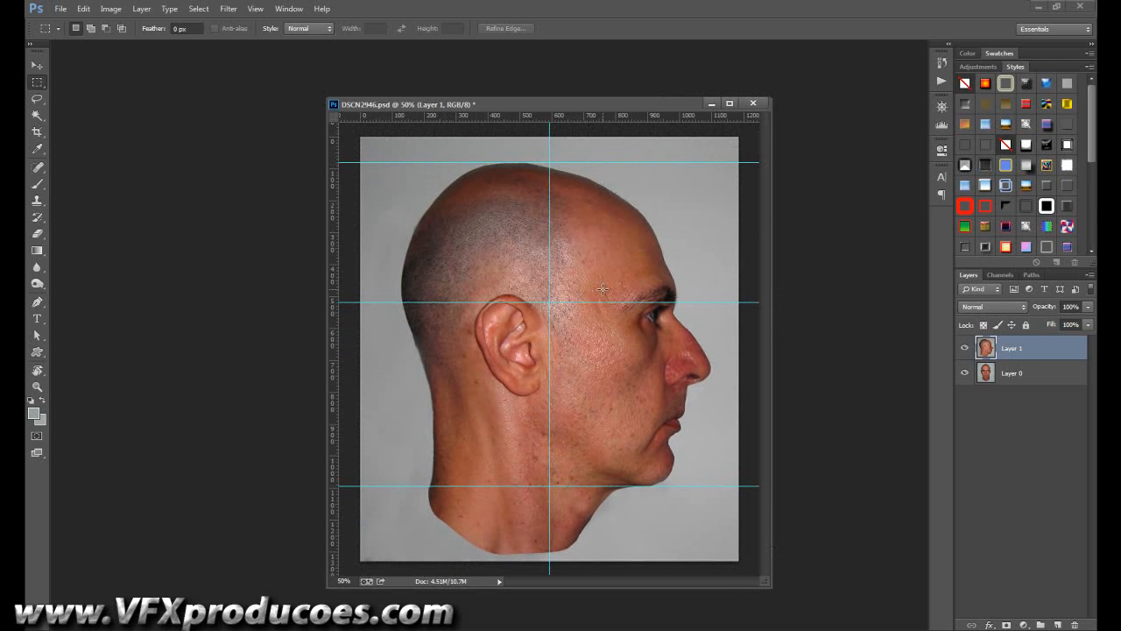
Check the pixel dimensions and resolution of the reference image
{"action": "key", "text": "ctrl+alt+i"}
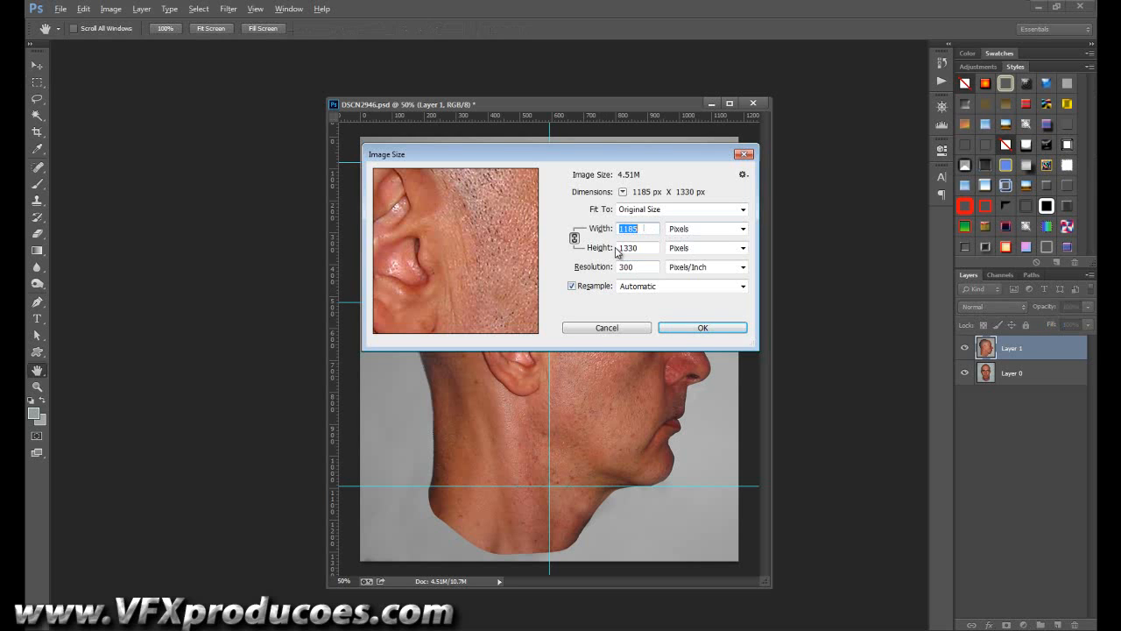
{"action": "left_click", "coordinate": [687, 327]}
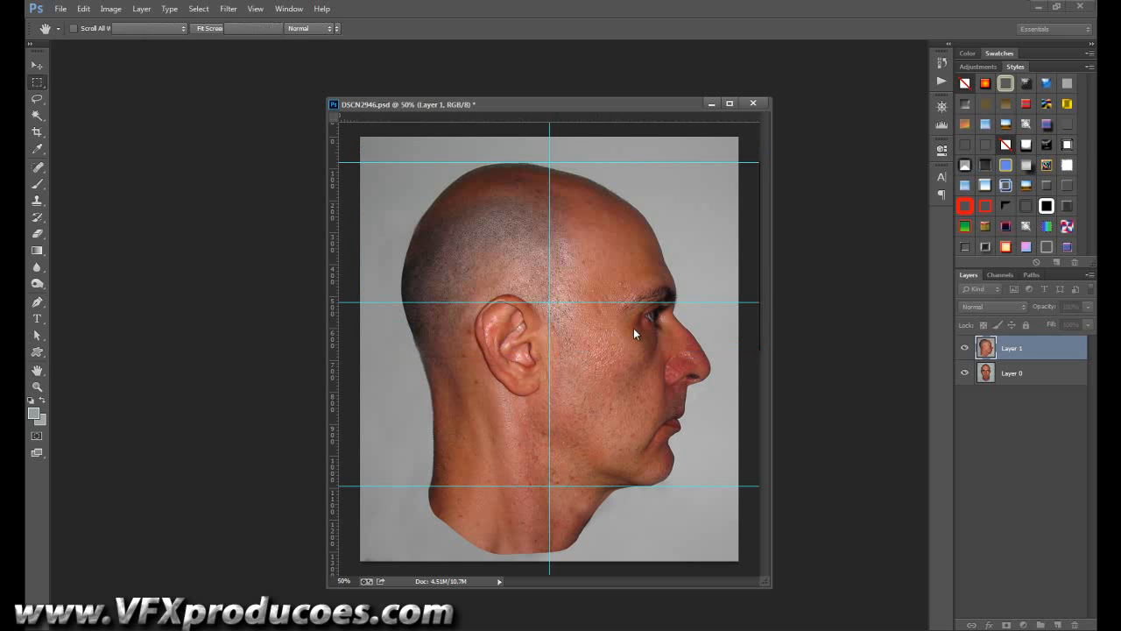
{"action": "key", "text": "m"}
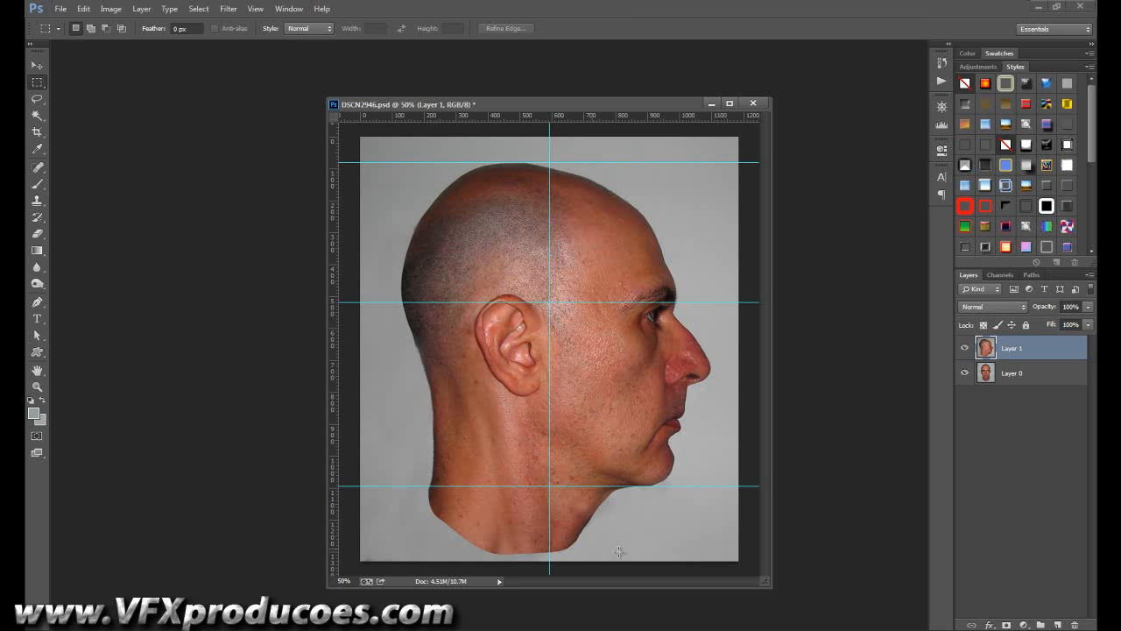
Toggle the visibility of Layer 1 and Layer 0 to examine how the front and side photos align with the guides
{"action": "left_click", "coordinate": [965, 349]}
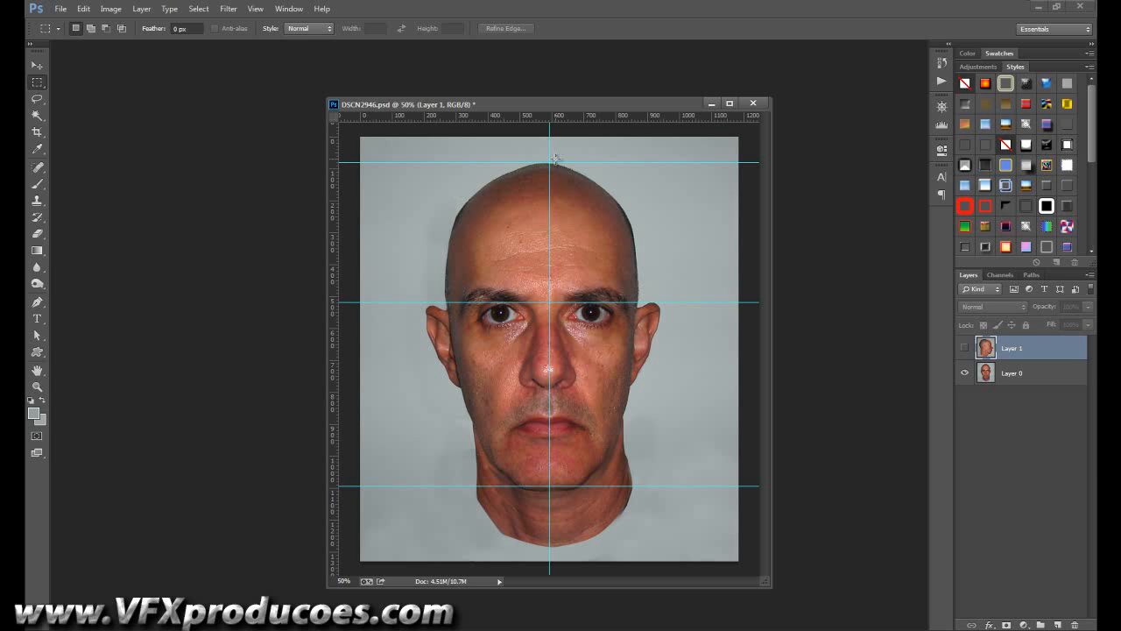
{"action": "left_click", "coordinate": [966, 348]}
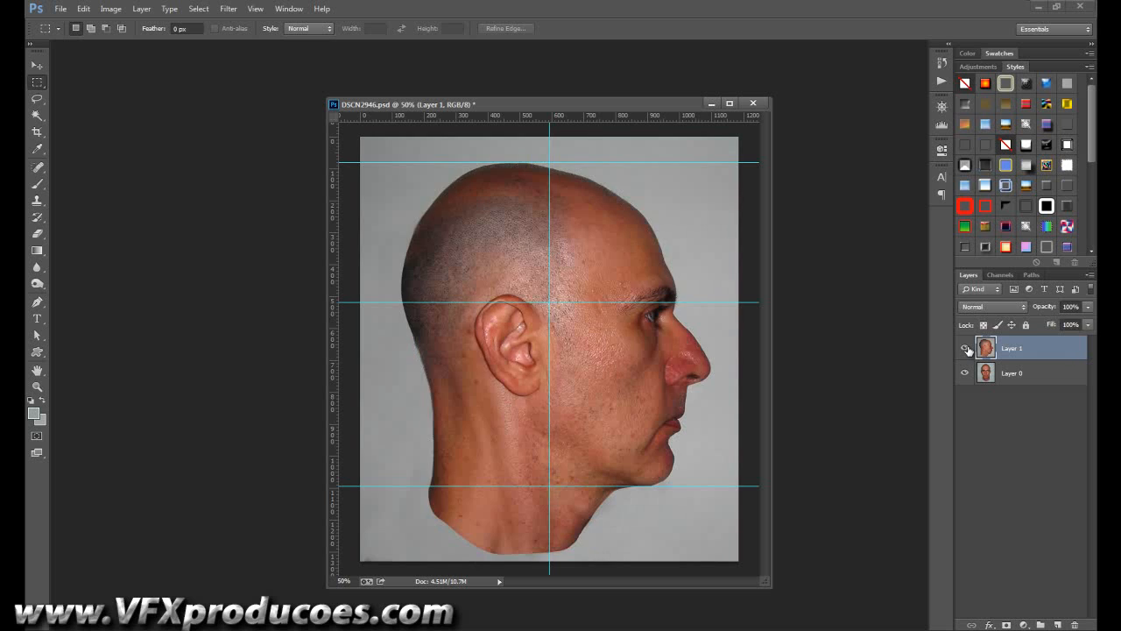
{"action": "left_click", "coordinate": [966, 349]}
{"action": "left_click", "coordinate": [966, 349]}
{"action": "left_click", "coordinate": [966, 349]}
{"action": "left_click", "coordinate": [966, 350]}
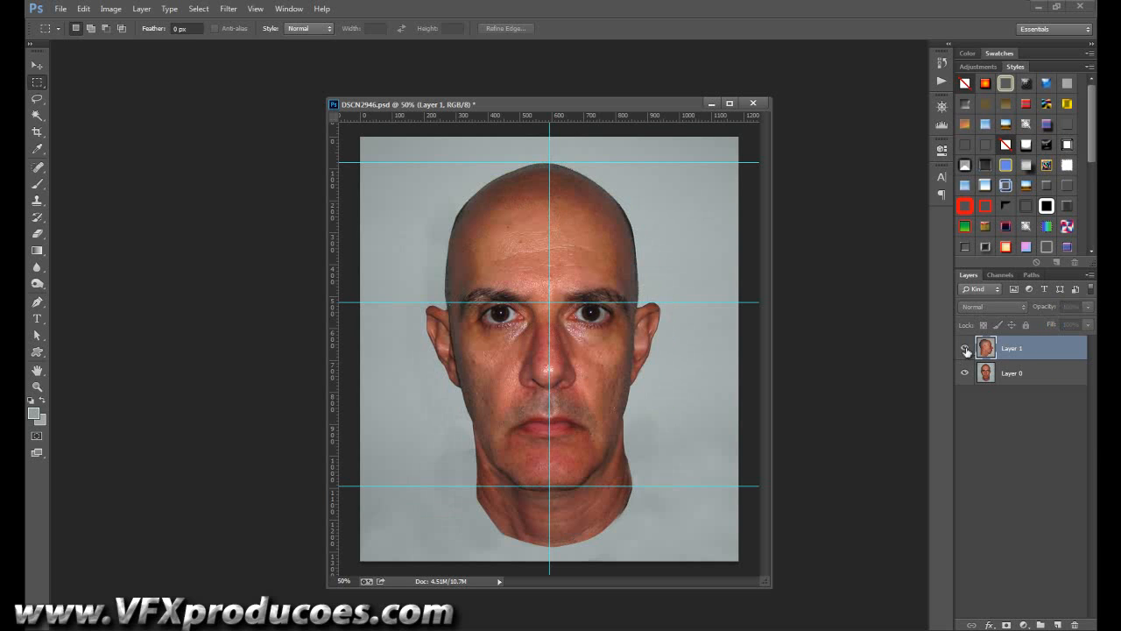
{"action": "left_click", "coordinate": [966, 349]}
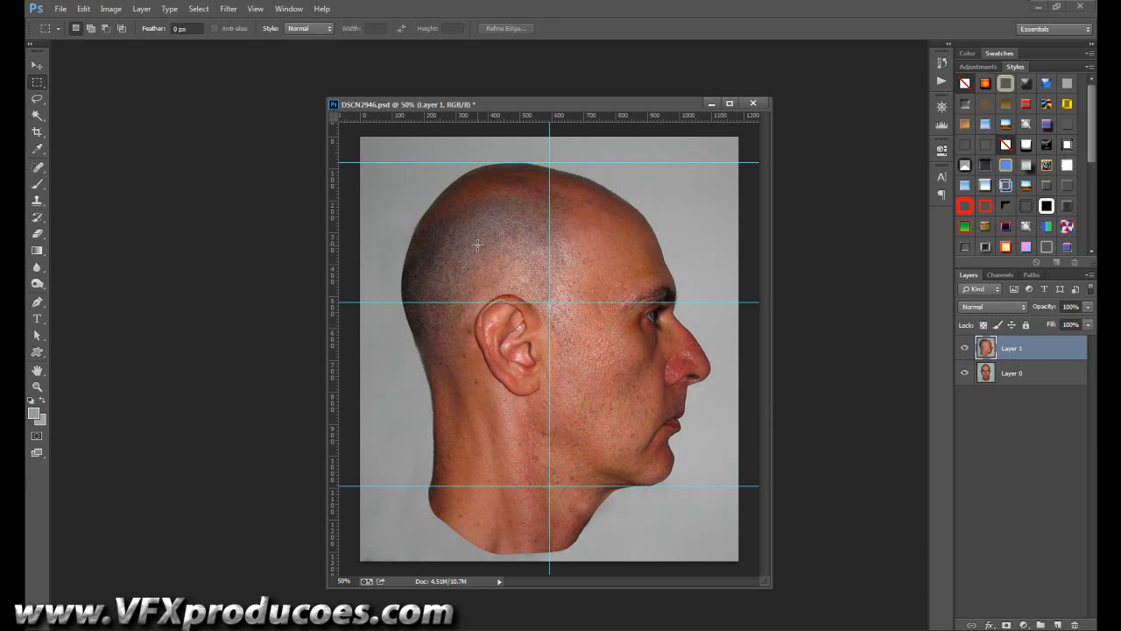
{"action": "left_click", "coordinate": [966, 374]}
{"action": "left_click", "coordinate": [965, 374]}
{"action": "left_click", "coordinate": [967, 349]}
{"action": "left_click", "coordinate": [966, 348]}
{"action": "left_click", "coordinate": [966, 349]}
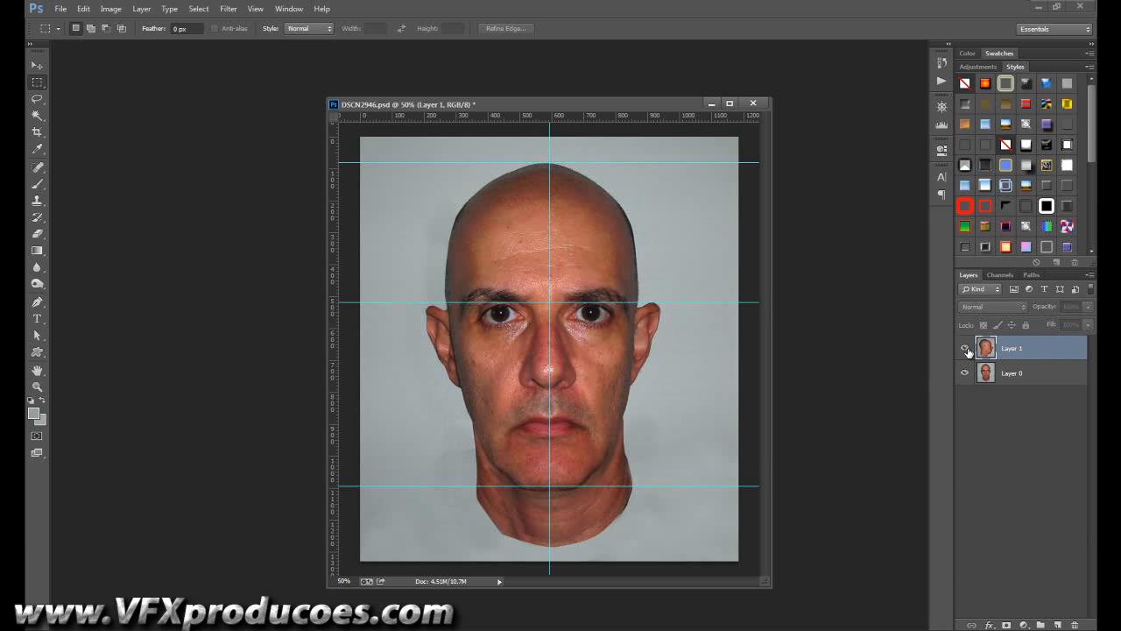
{"action": "left_click", "coordinate": [966, 348]}
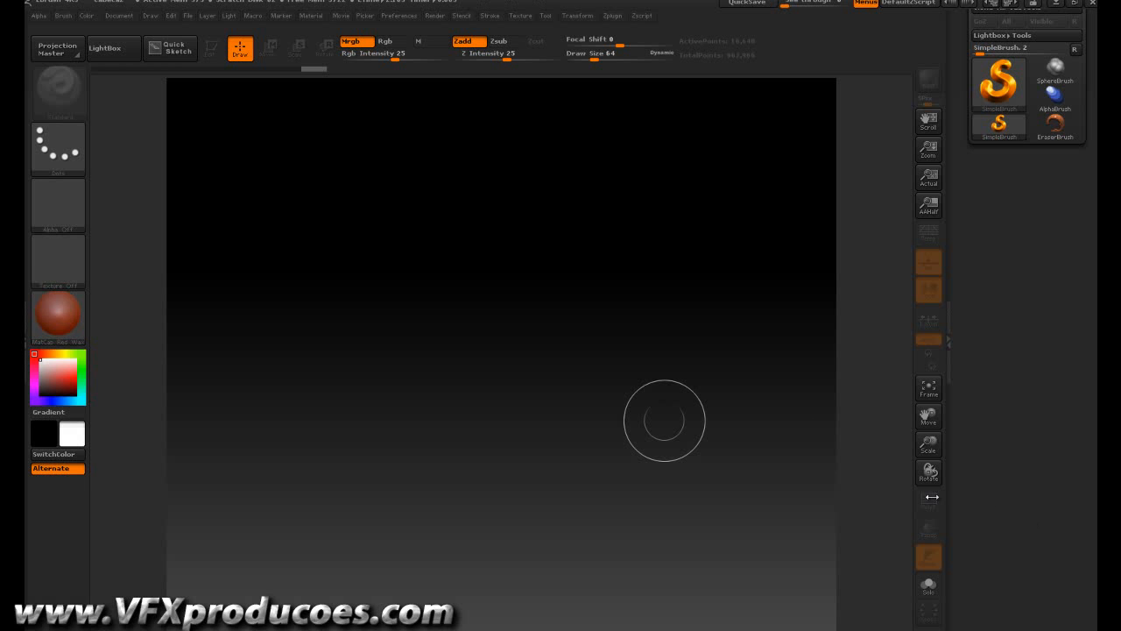
Switch to ZBrush, close the LightBox library and open the saved head base mesh project file
{"action": "left_click", "coordinate": [125, 55]}
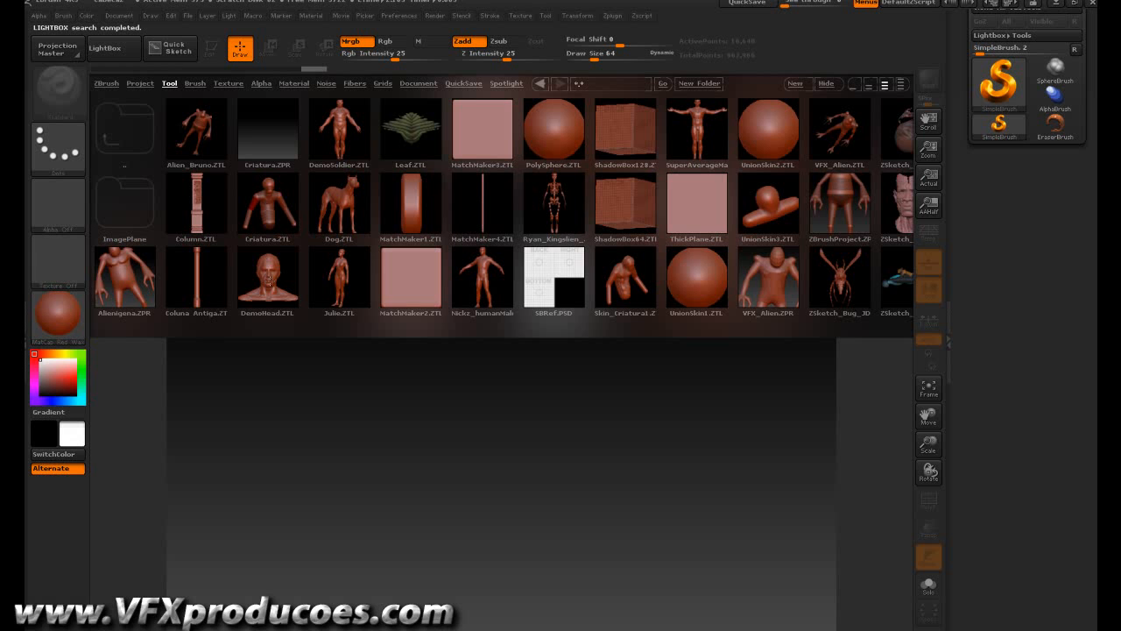
{"action": "left_click", "coordinate": [127, 47]}
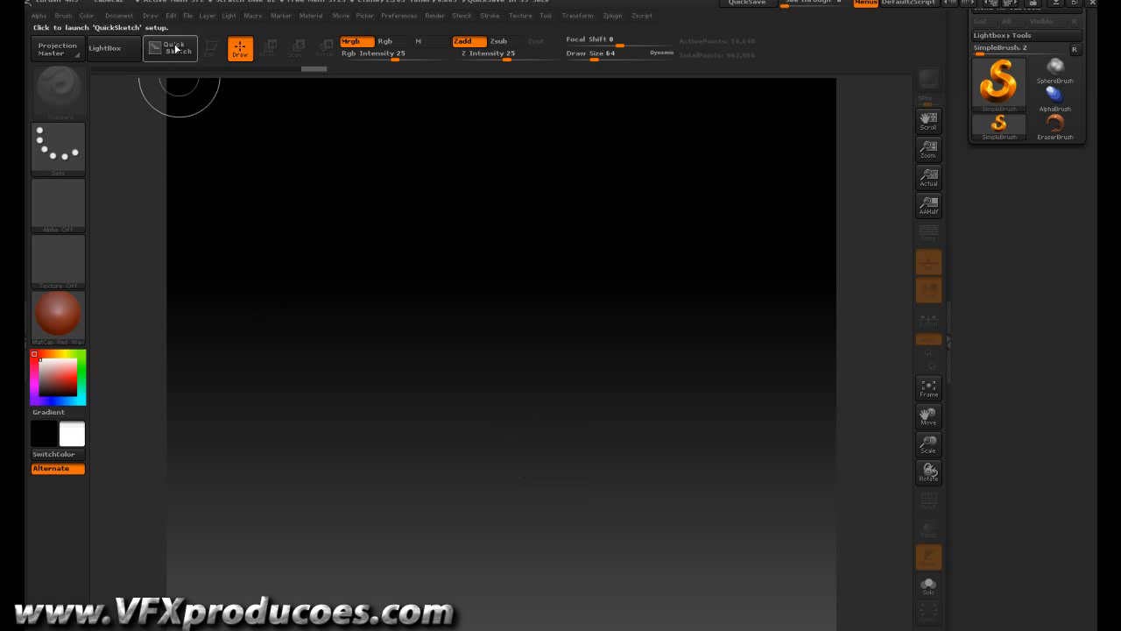
{"action": "left_click", "coordinate": [189, 15]}
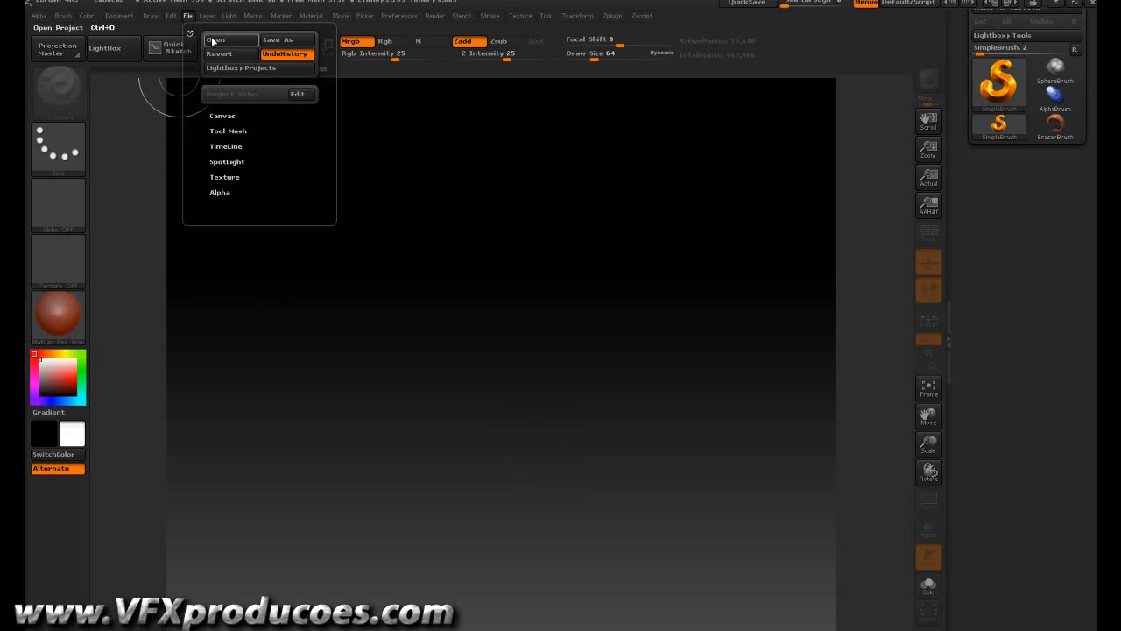
{"action": "left_click", "coordinate": [215, 40]}
{"action": "double_click", "coordinate": [275, 85]}
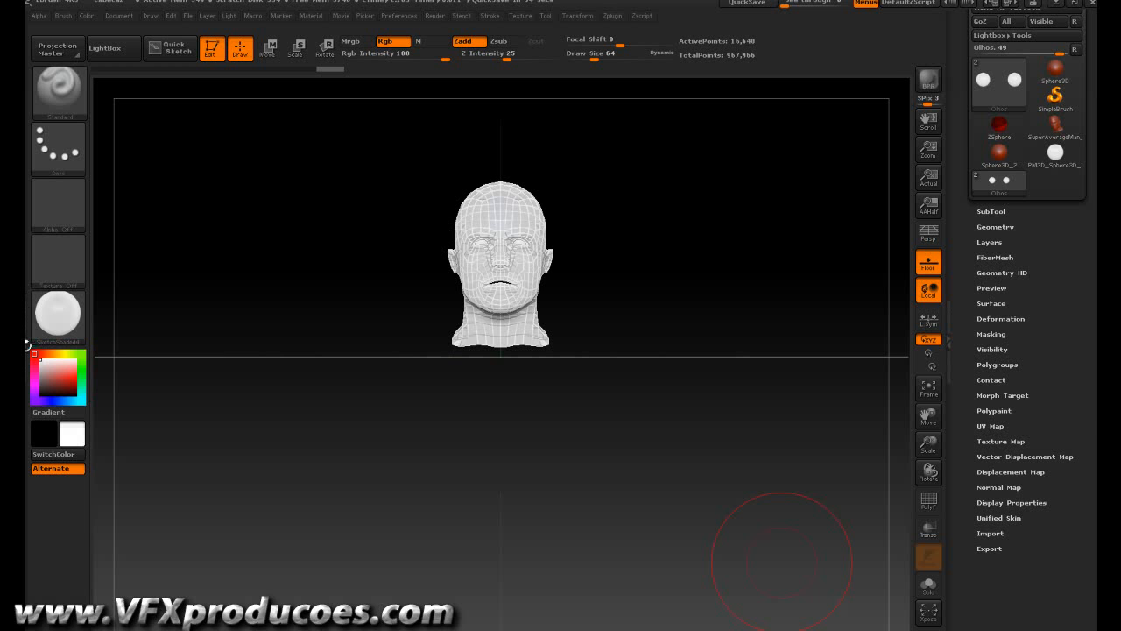
Expand the side tray, dock the Draw palette in it, and toggle the floor grid off and back on
{"action": "left_click", "coordinate": [26, 343]}
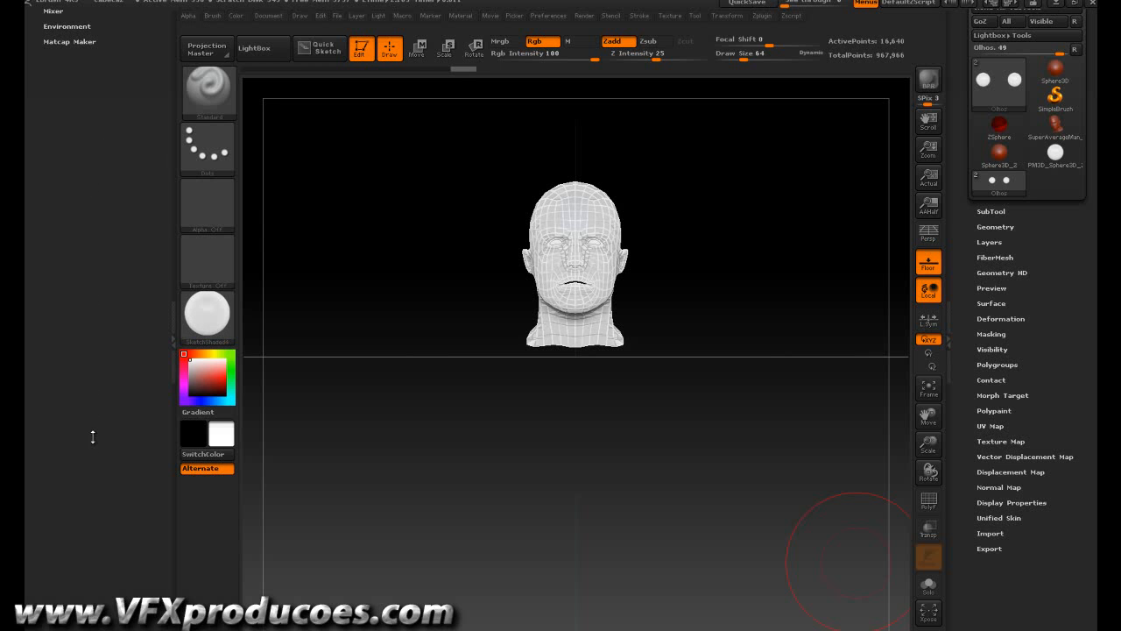
{"action": "left_click", "coordinate": [299, 16]}
{"action": "left_click_drag", "start_coordinate": [300, 33], "coordinate": [44, 114]}
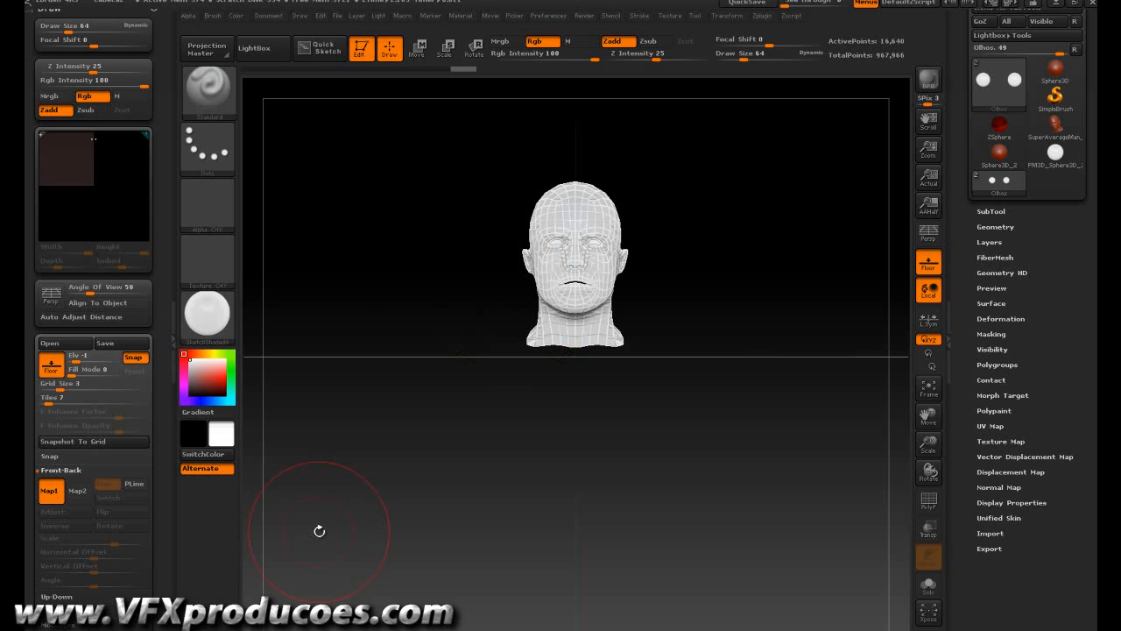
{"action": "left_click", "coordinate": [53, 368]}
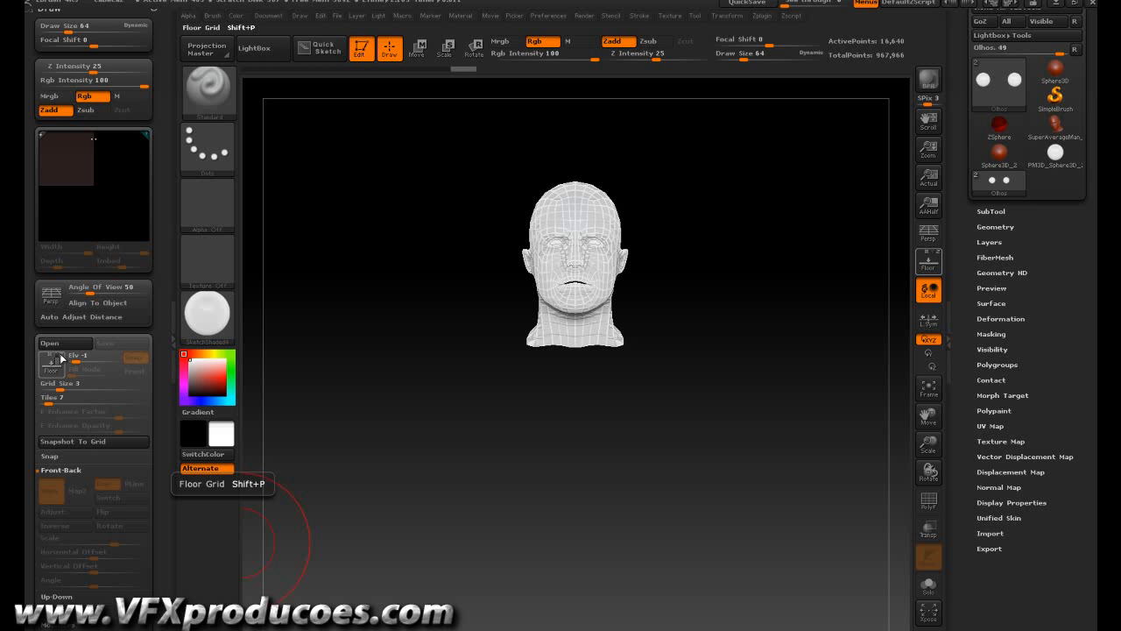
{"action": "left_click", "coordinate": [57, 365]}
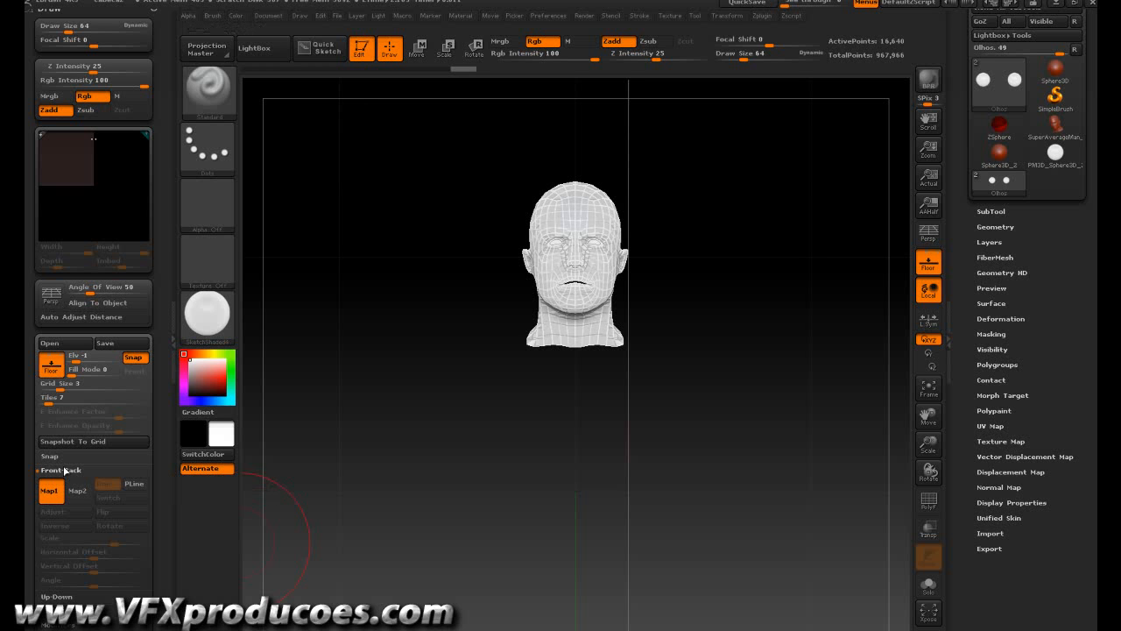
Import the front face photo from the ZB TUTS folder's Cabeca 3D subfolder as Map1 of the Front-Back grid
{"action": "left_click", "coordinate": [58, 495]}
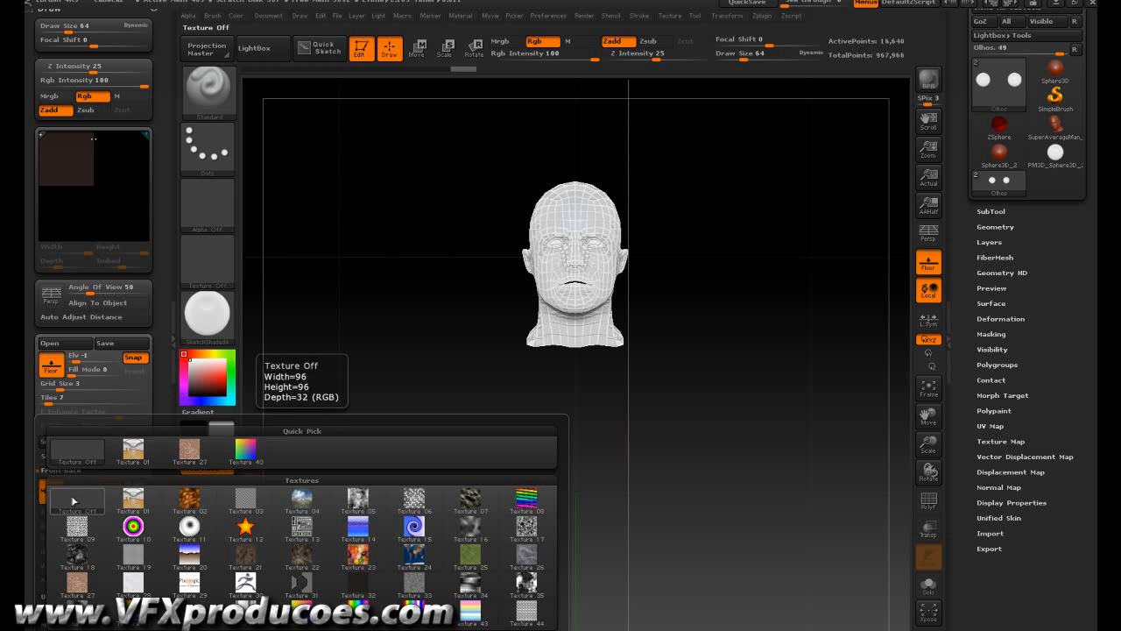
{"action": "left_click", "coordinate": [67, 627]}
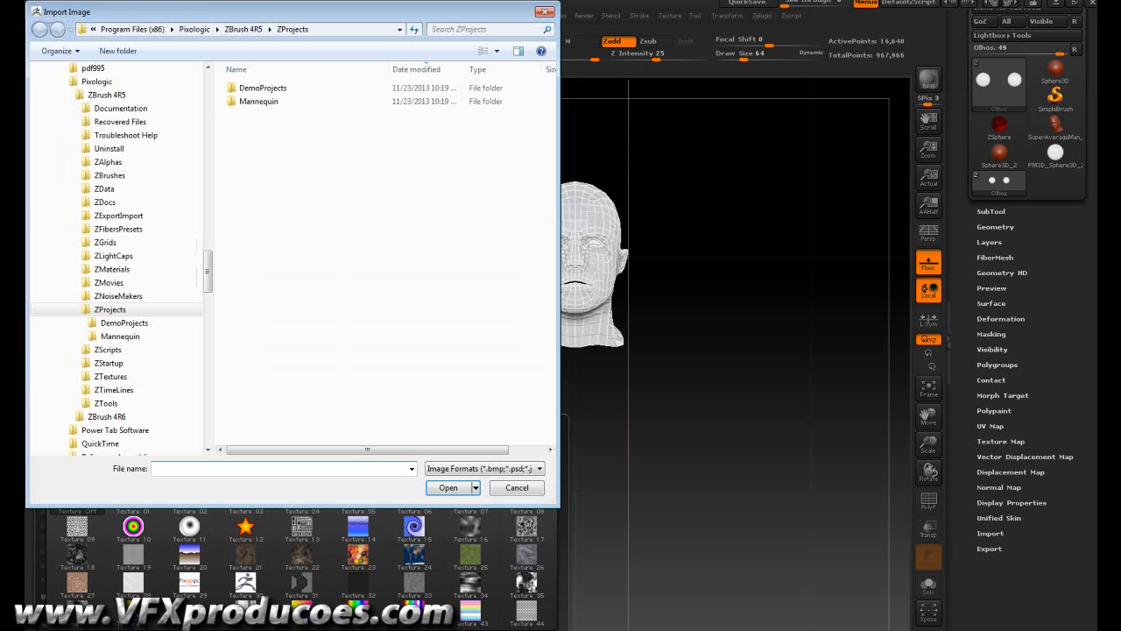
{"action": "left_click_drag", "start_coordinate": [207, 277], "coordinate": [206, 405]}
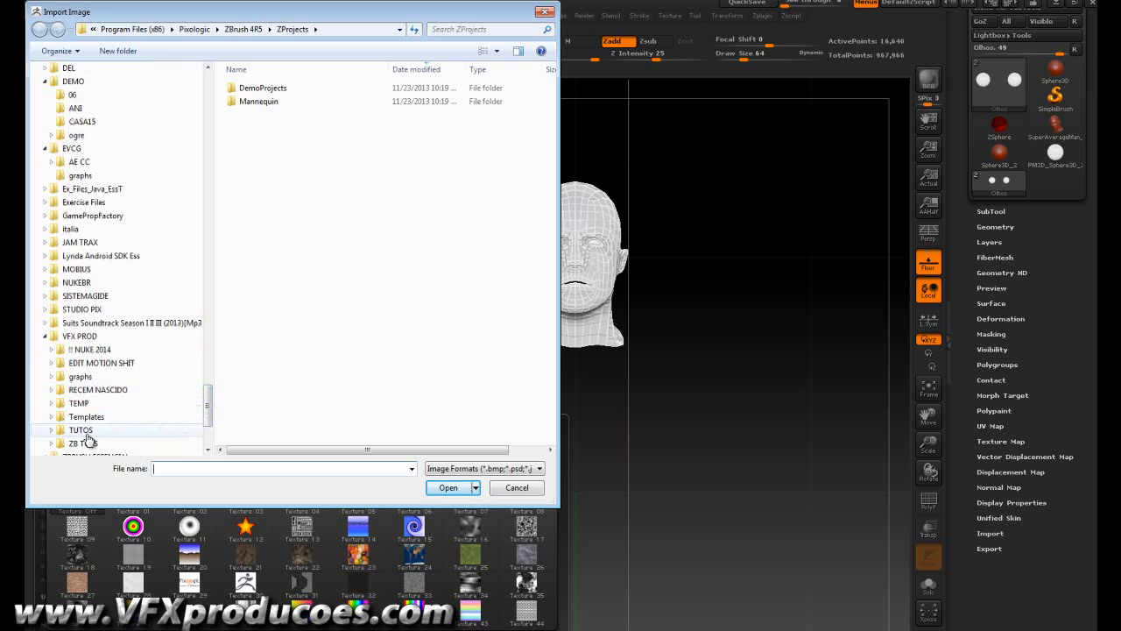
{"action": "left_click", "coordinate": [83, 443]}
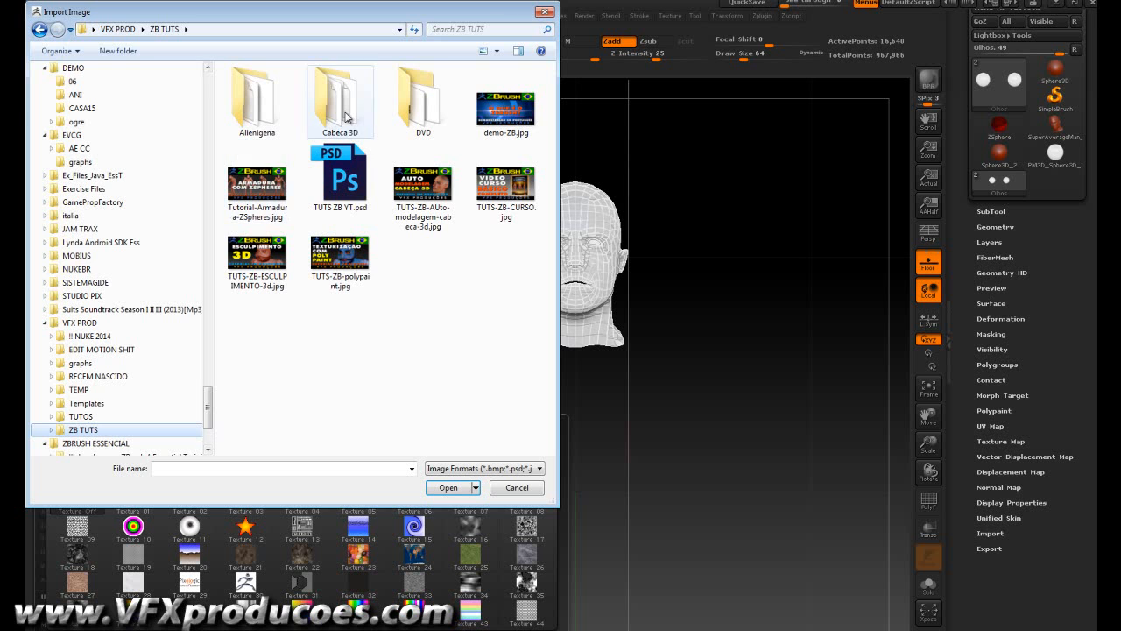
{"action": "double_click", "coordinate": [355, 114]}
{"action": "double_click", "coordinate": [338, 96]}
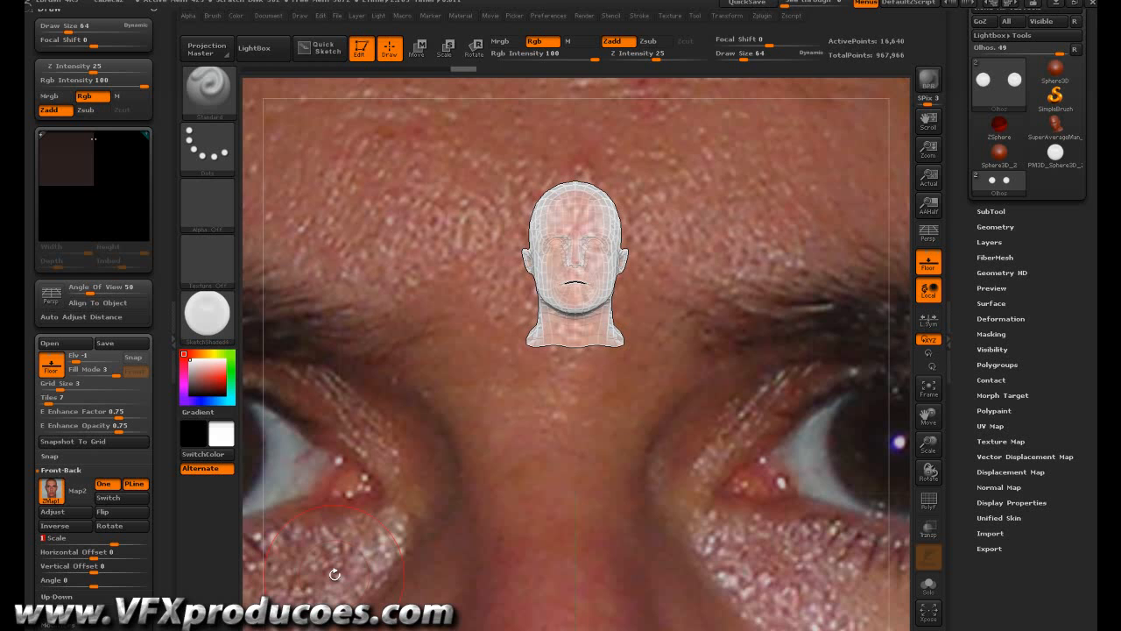
Set the Front-Back reference image's scale to 0.1 and collapse the Front-Back settings
{"action": "type", "text": ".1"}
{"action": "key", "text": "Return"}
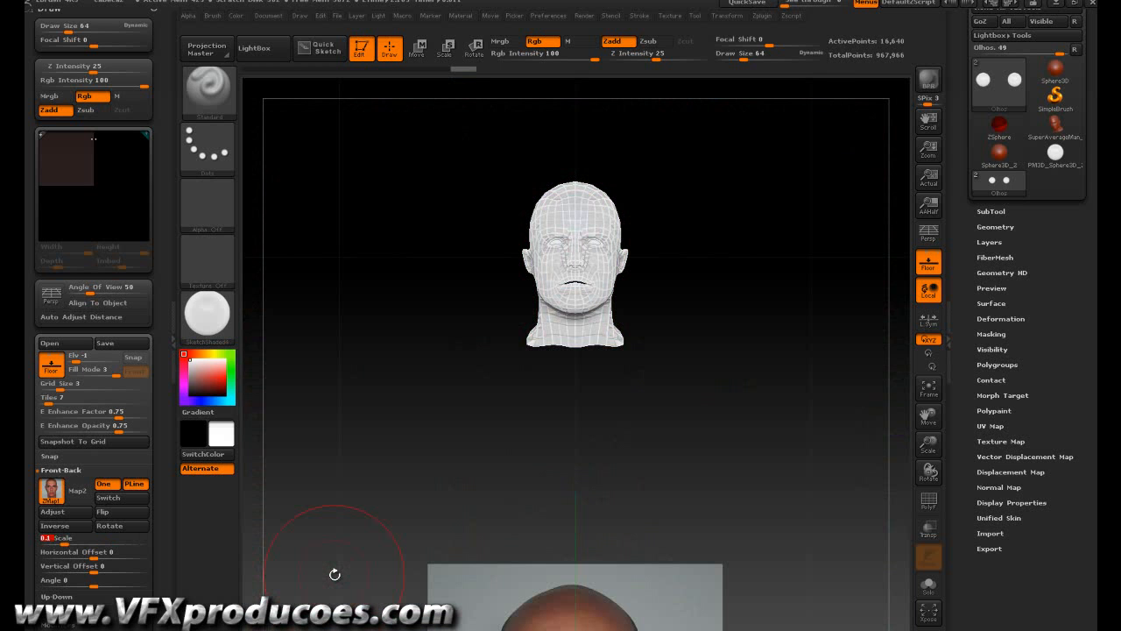
{"action": "left_click", "coordinate": [70, 473]}
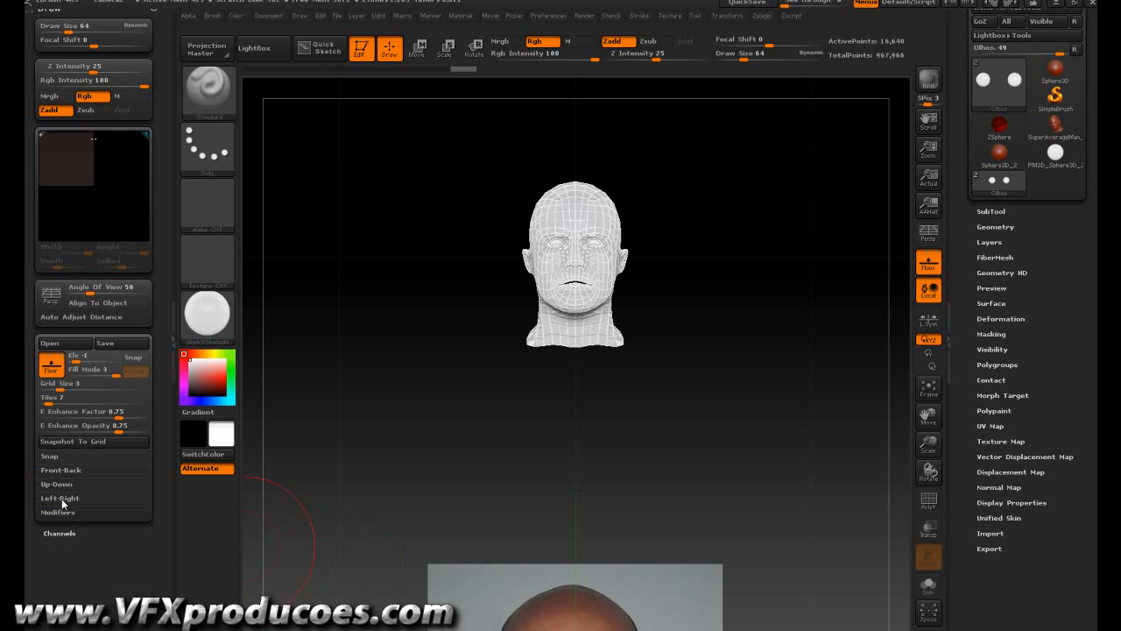
Import the side face photo as Map1 of the Left-Right grid and set its scale to 0.1
{"action": "left_click", "coordinate": [62, 498]}
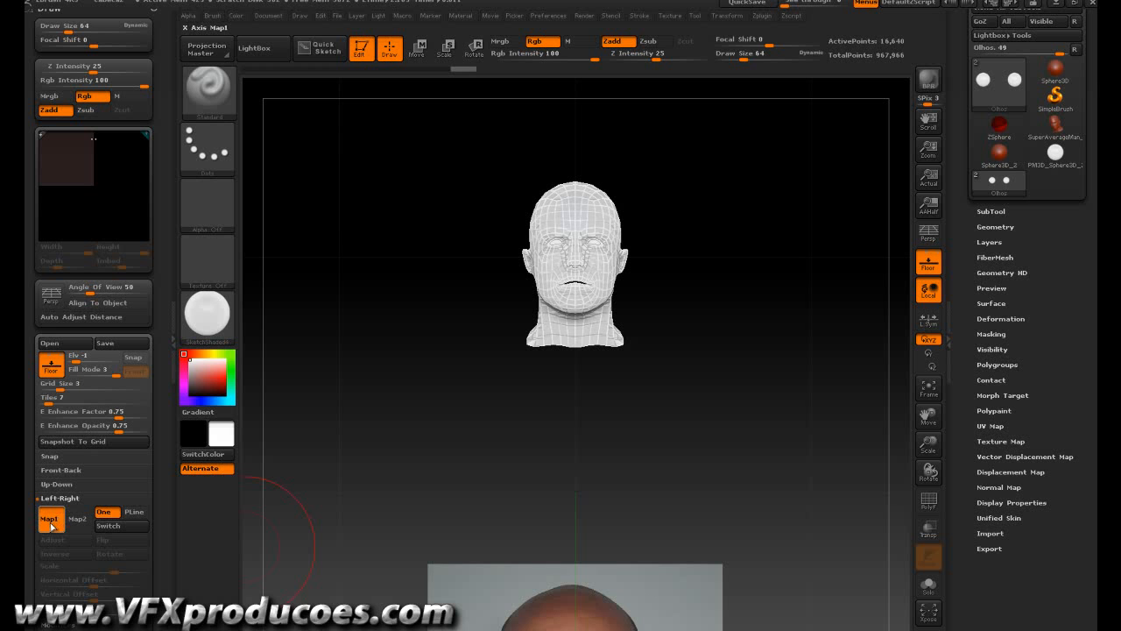
{"action": "left_click", "coordinate": [53, 520]}
{"action": "left_click", "coordinate": [77, 629]}
{"action": "double_click", "coordinate": [405, 115]}
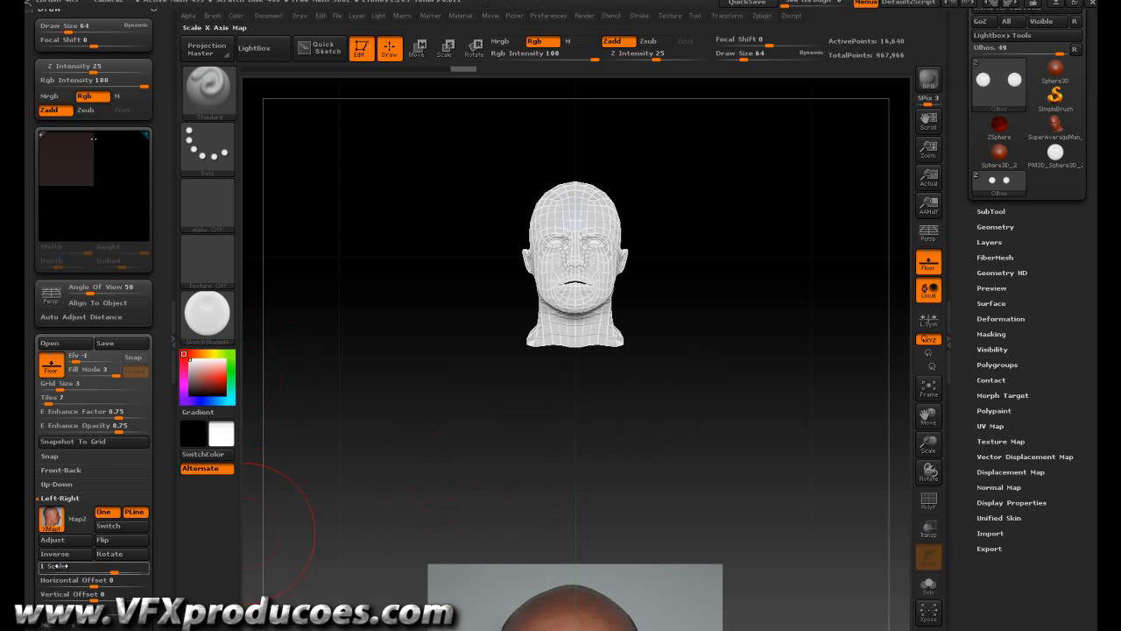
{"action": "type", "text": "0.1"}
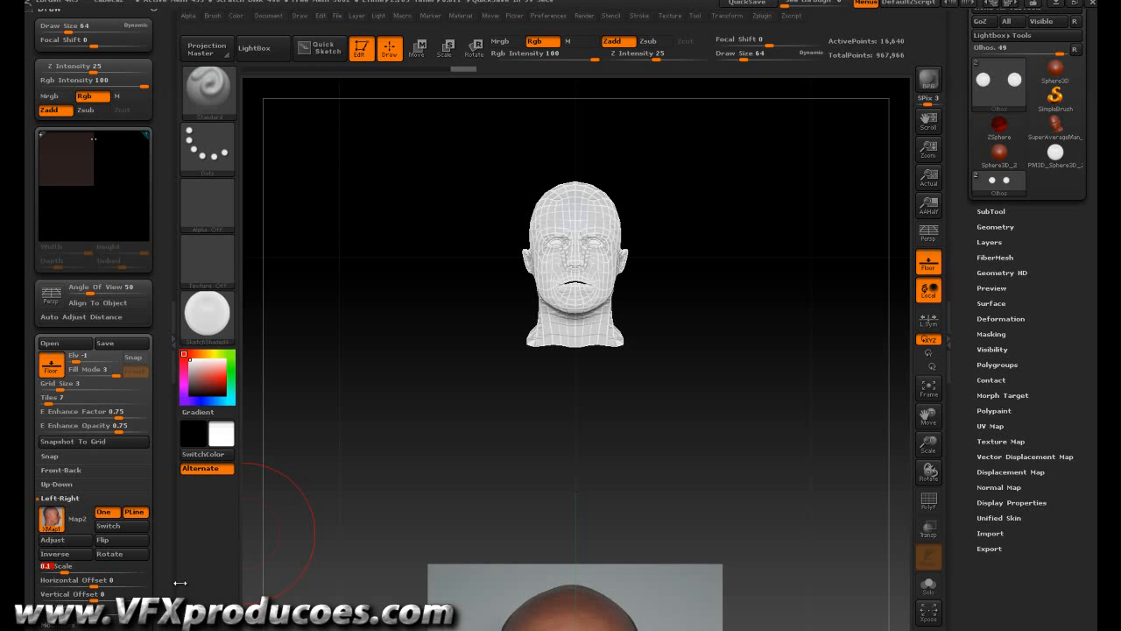
Select the Cabeca subtool and lower the head mesh onto the side photo with the Move transpose line in side view
{"action": "left_click_drag", "start_coordinate": [366, 479], "coordinate": [407, 475]}
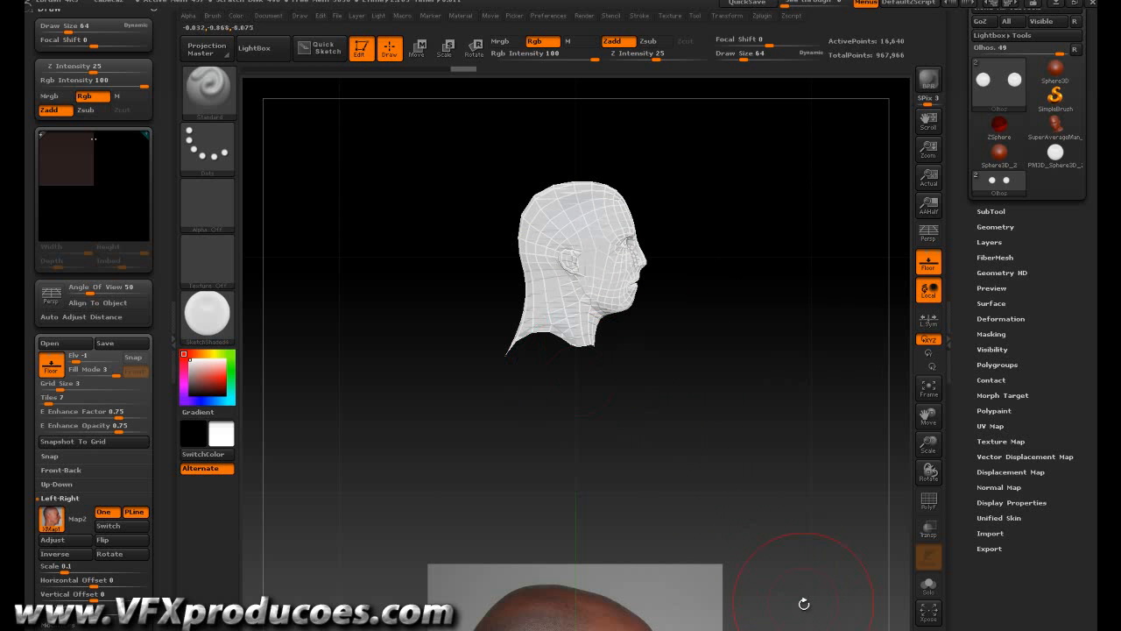
{"action": "left_click", "coordinate": [1007, 211]}
{"action": "left_click", "coordinate": [997, 231]}
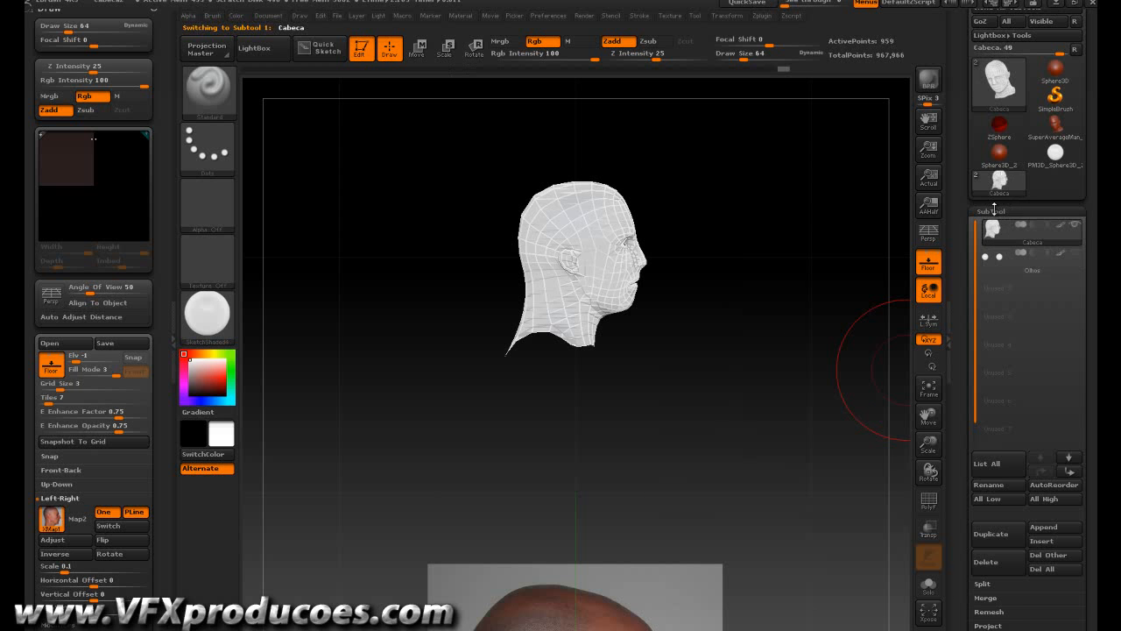
{"action": "left_click", "coordinate": [419, 58]}
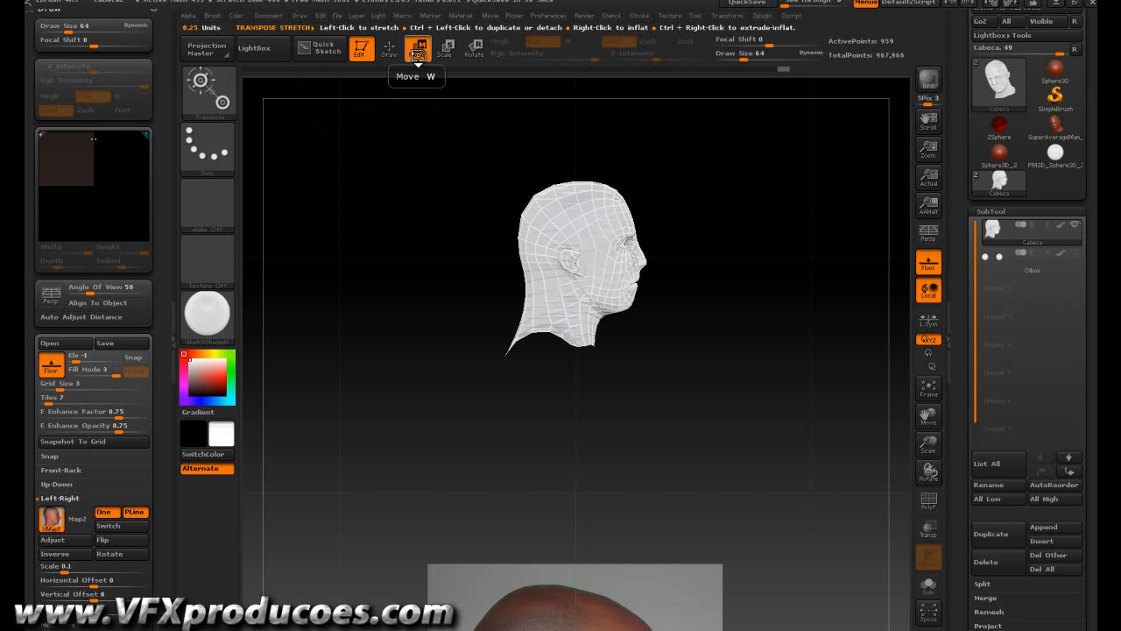
{"action": "mouse_move", "coordinate": [583, 253]}
{"action": "left_mouse_down"}
{"action": "mouse_move", "coordinate": [590, 353]}
{"action": "mouse_move", "coordinate": [638, 471]}
{"action": "mouse_move", "coordinate": [603, 525]}
{"action": "left_mouse_up"}
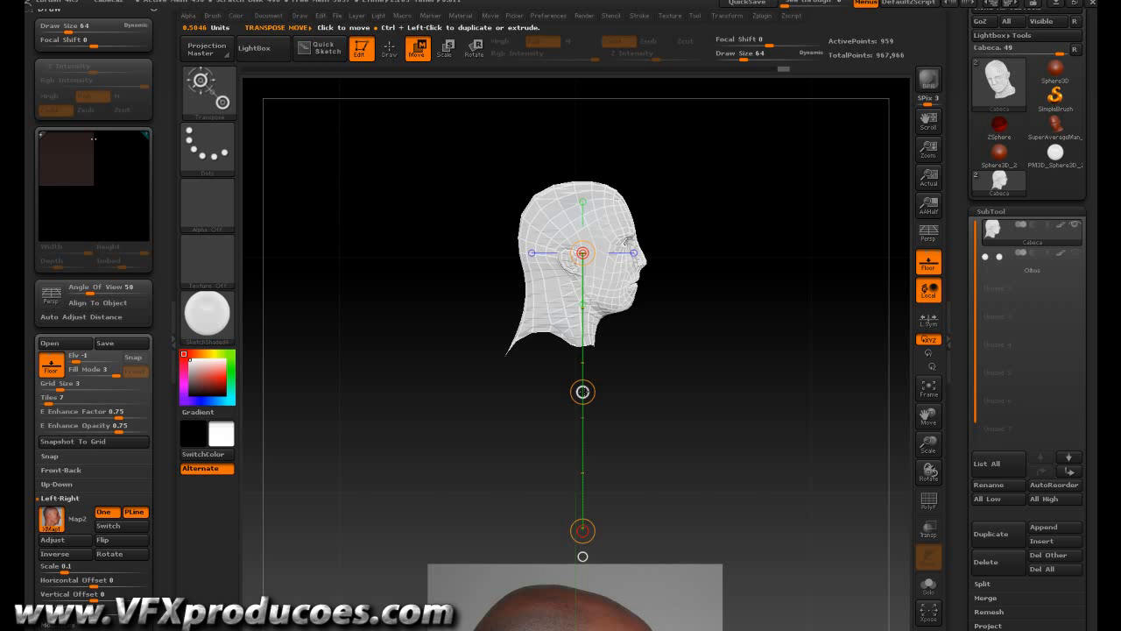
{"action": "left_click_drag", "start_coordinate": [582, 392], "coordinate": [590, 610]}
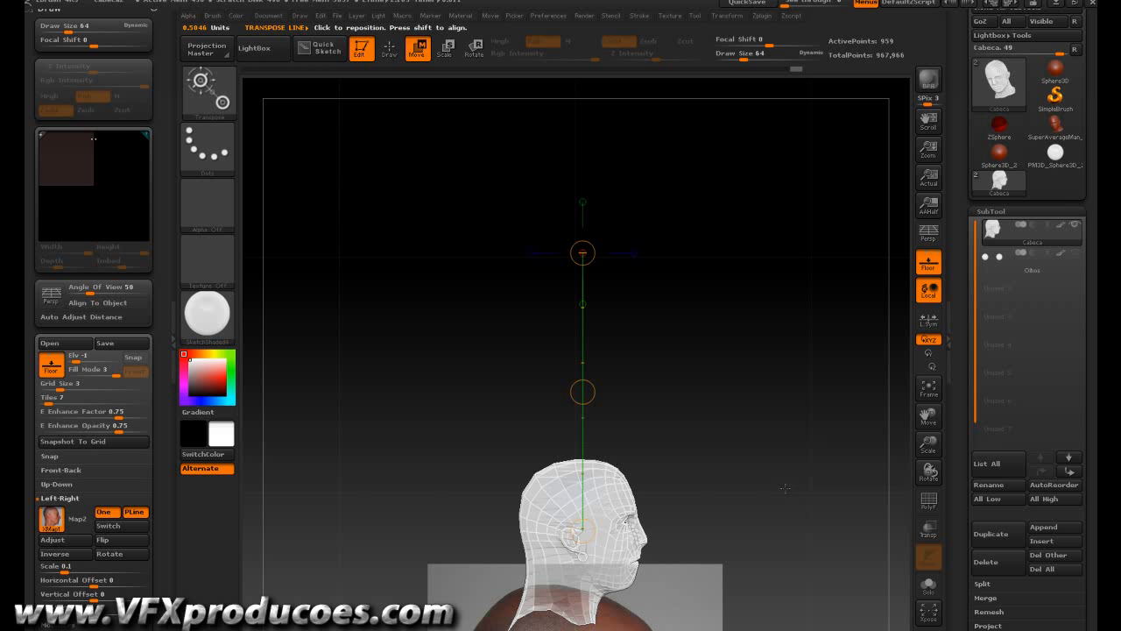
{"action": "left_click_drag", "start_coordinate": [930, 418], "coordinate": [930, 242]}
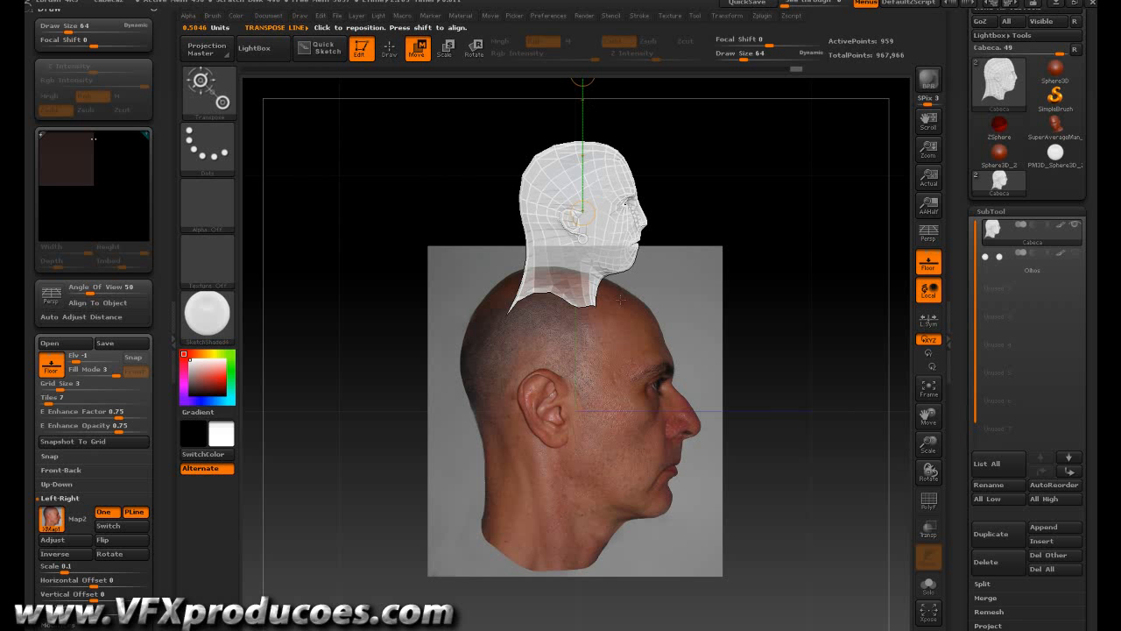
{"action": "left_click_drag", "start_coordinate": [930, 417], "coordinate": [930, 456]}
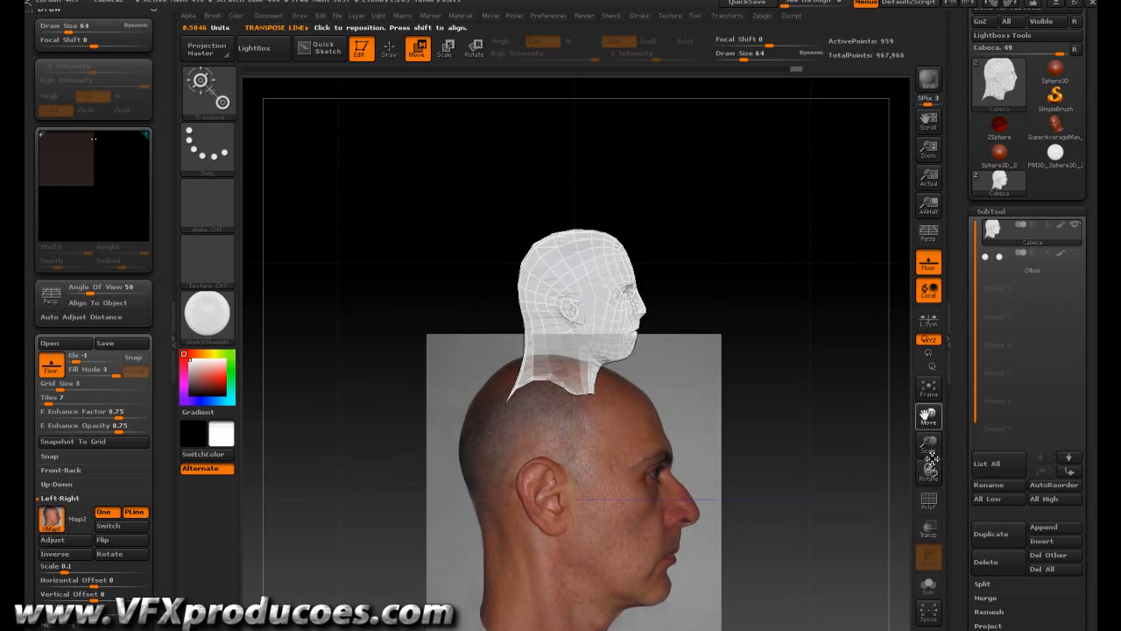
{"action": "left_click_drag", "start_coordinate": [581, 161], "coordinate": [569, 359]}
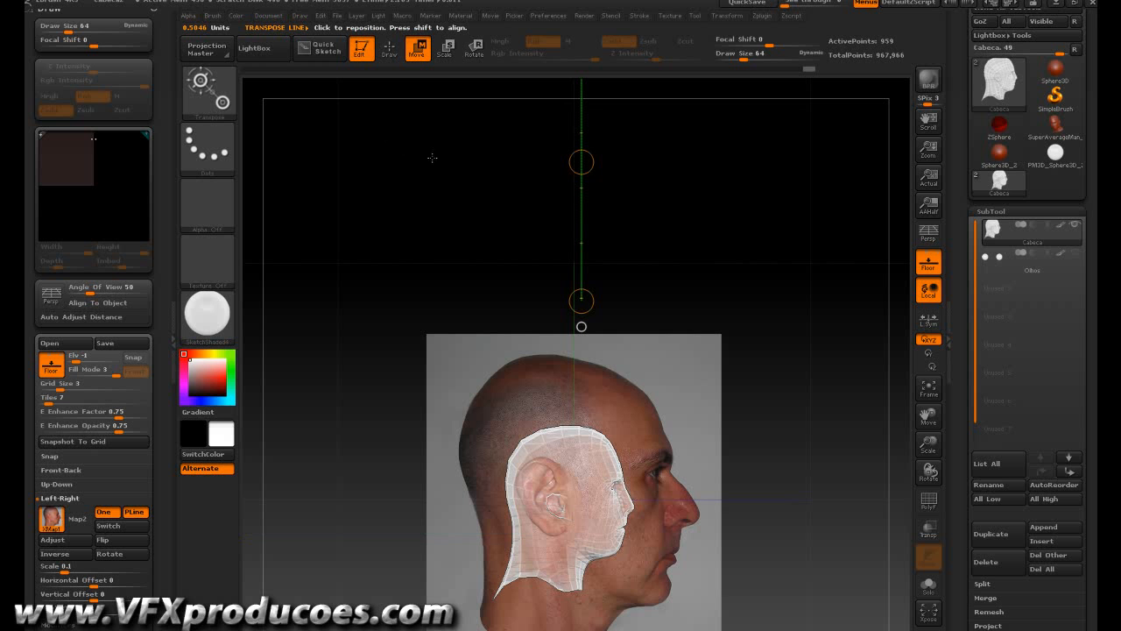
Scale the head mesh up uniformly to the size of the photographed head and raise it over the side photo
{"action": "left_click", "coordinate": [444, 50]}
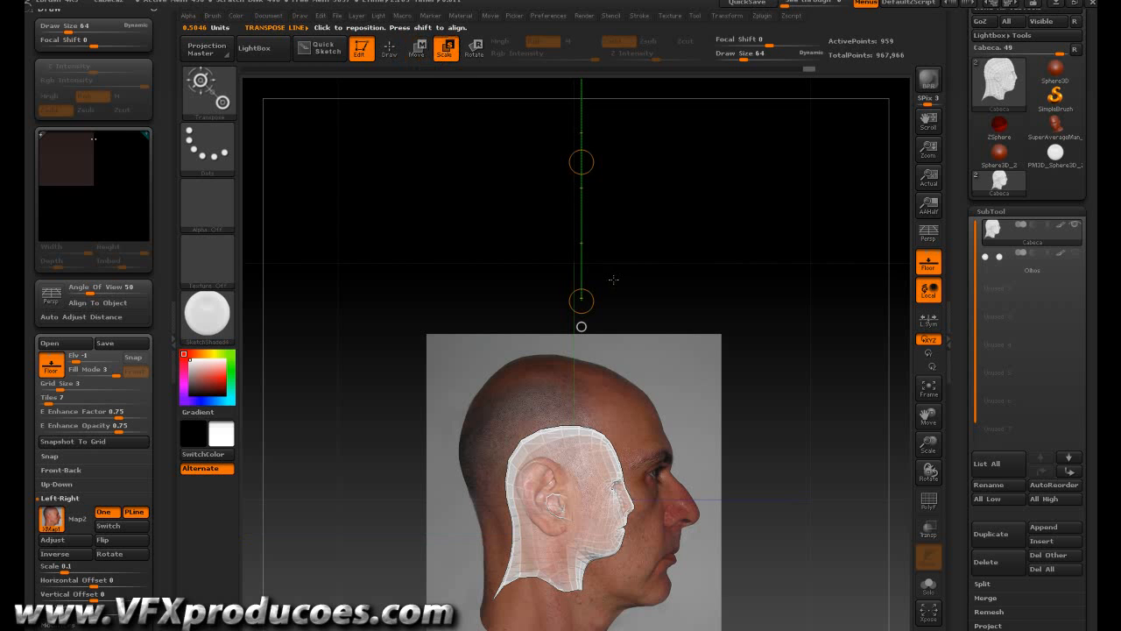
{"action": "left_click_drag", "start_coordinate": [595, 296], "coordinate": [599, 345]}
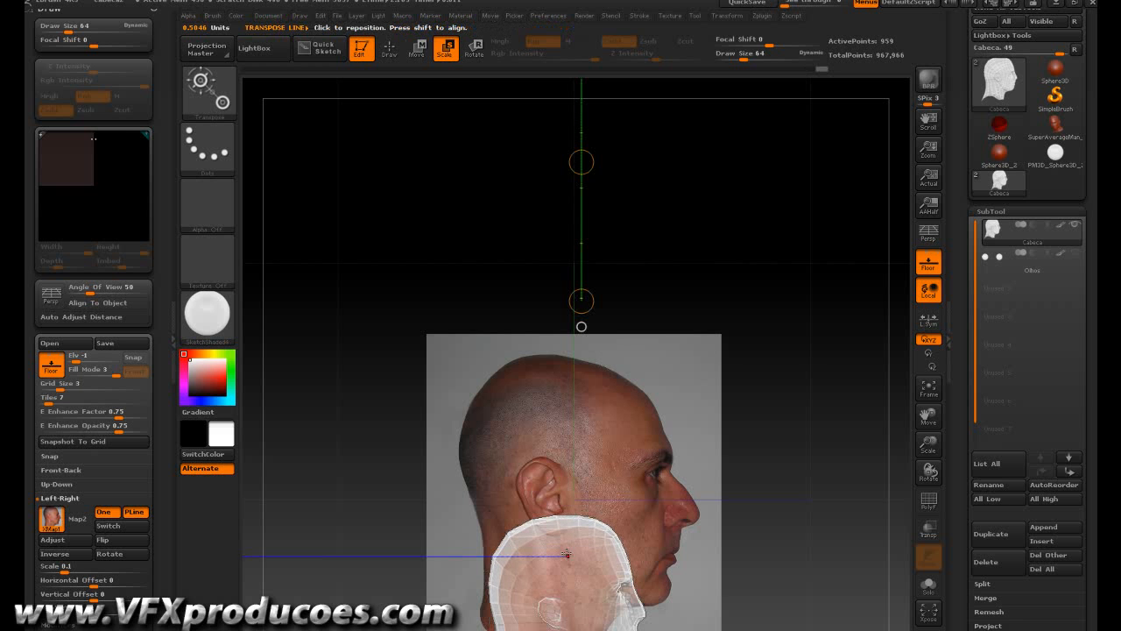
{"action": "left_click_drag", "start_coordinate": [567, 559], "coordinate": [569, 333]}
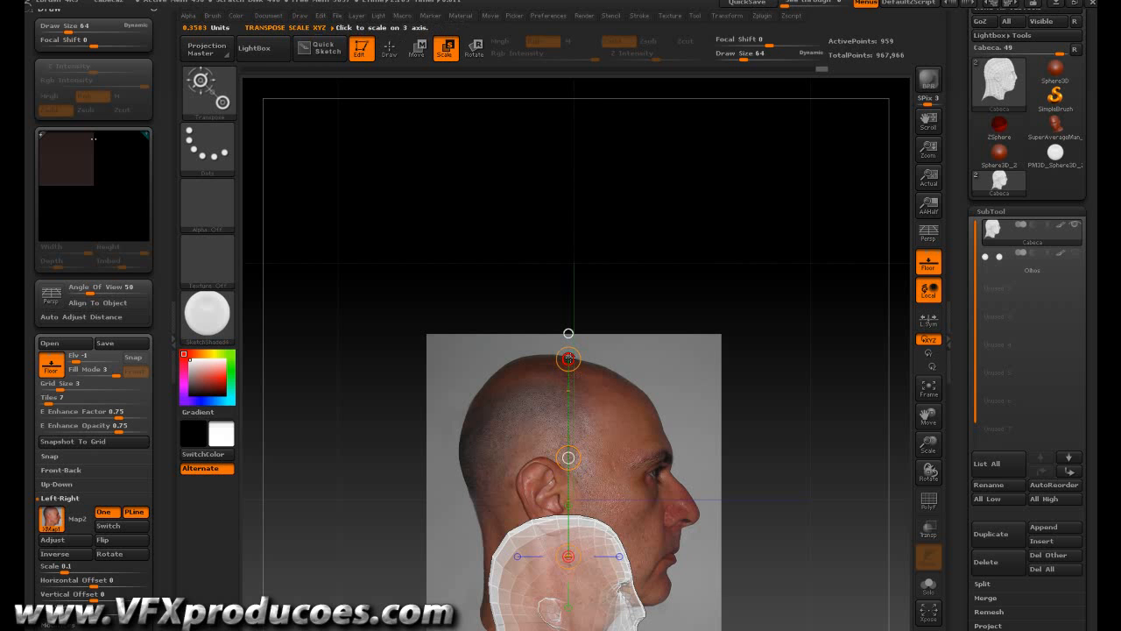
{"action": "left_click_drag", "start_coordinate": [569, 359], "coordinate": [573, 318]}
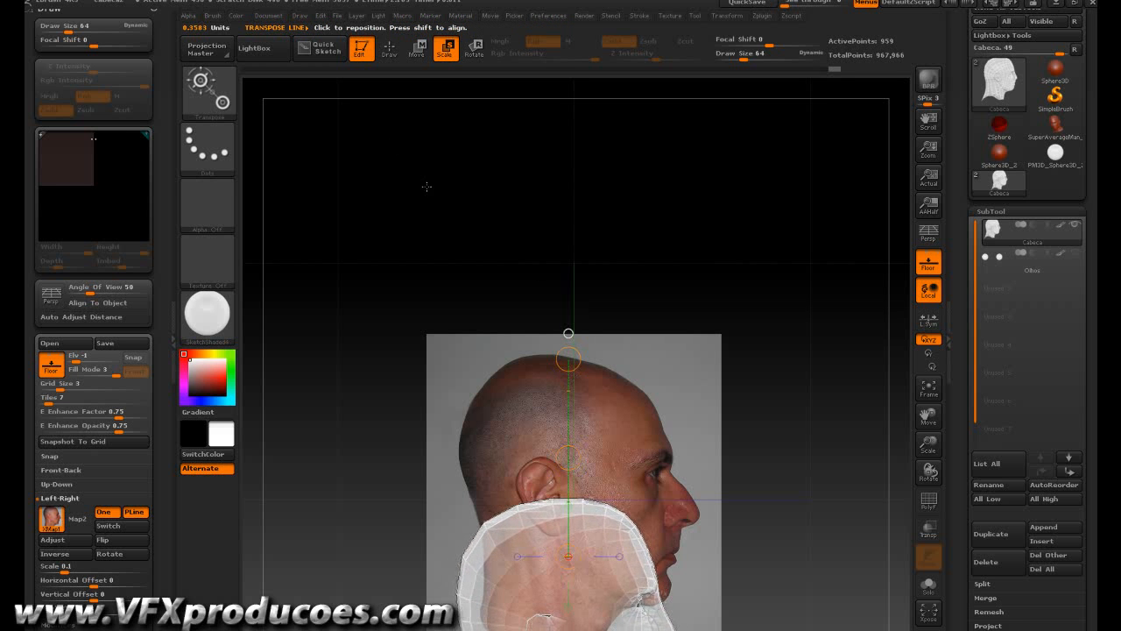
{"action": "left_click", "coordinate": [421, 56]}
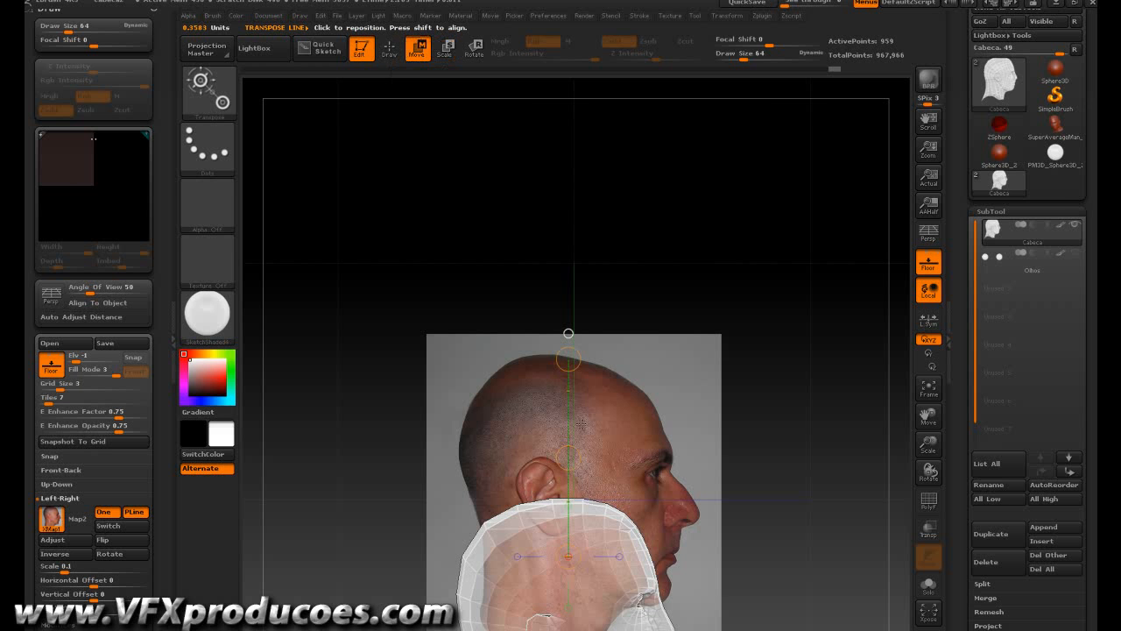
{"action": "left_click_drag", "start_coordinate": [569, 456], "coordinate": [568, 358]}
{"action": "left_click", "coordinate": [447, 48]}
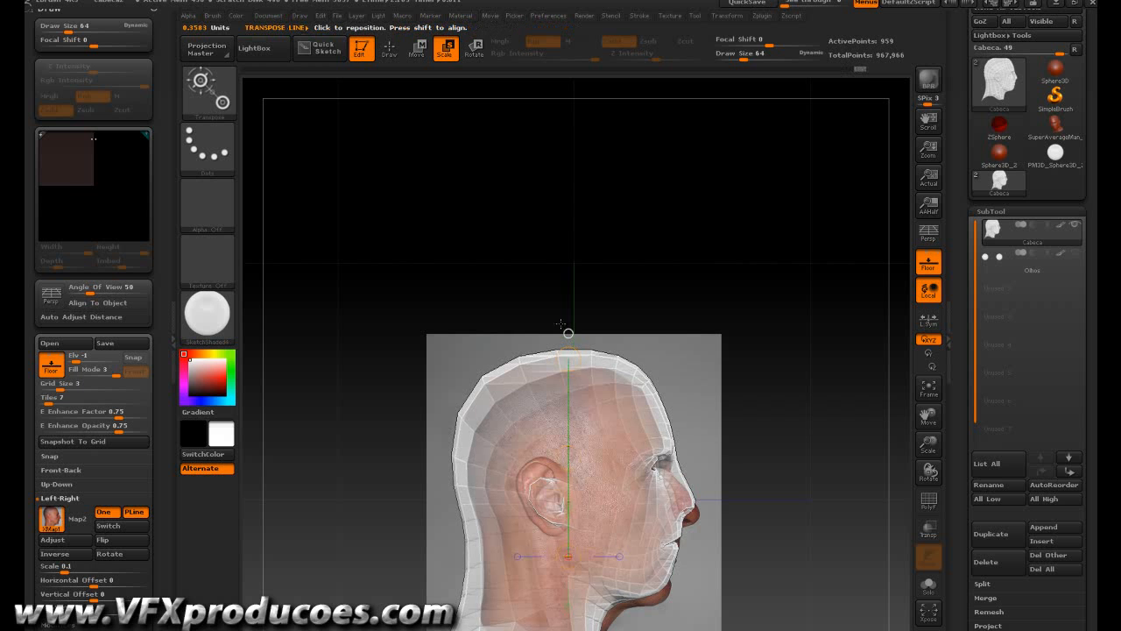
Fine-tune the head mesh's position against the side photo, checking the profile and ear up close
{"action": "left_click", "coordinate": [420, 51]}
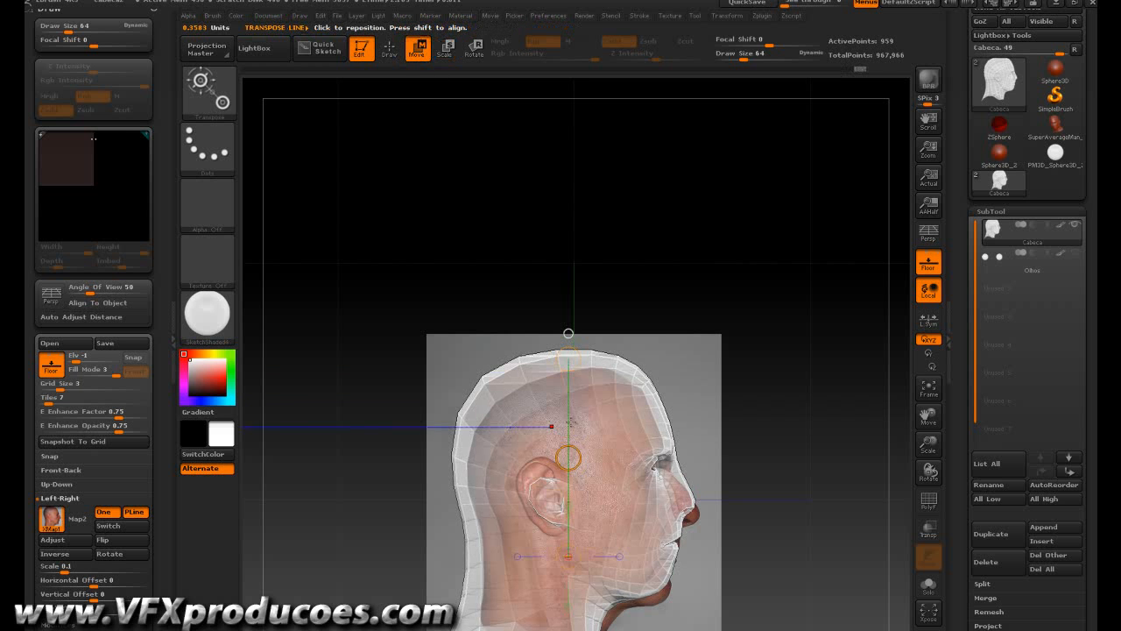
{"action": "left_click_drag", "start_coordinate": [574, 457], "coordinate": [577, 463]}
{"action": "left_click_drag", "start_coordinate": [929, 419], "coordinate": [928, 443]}
{"action": "left_click_drag", "start_coordinate": [921, 502], "coordinate": [921, 497]}
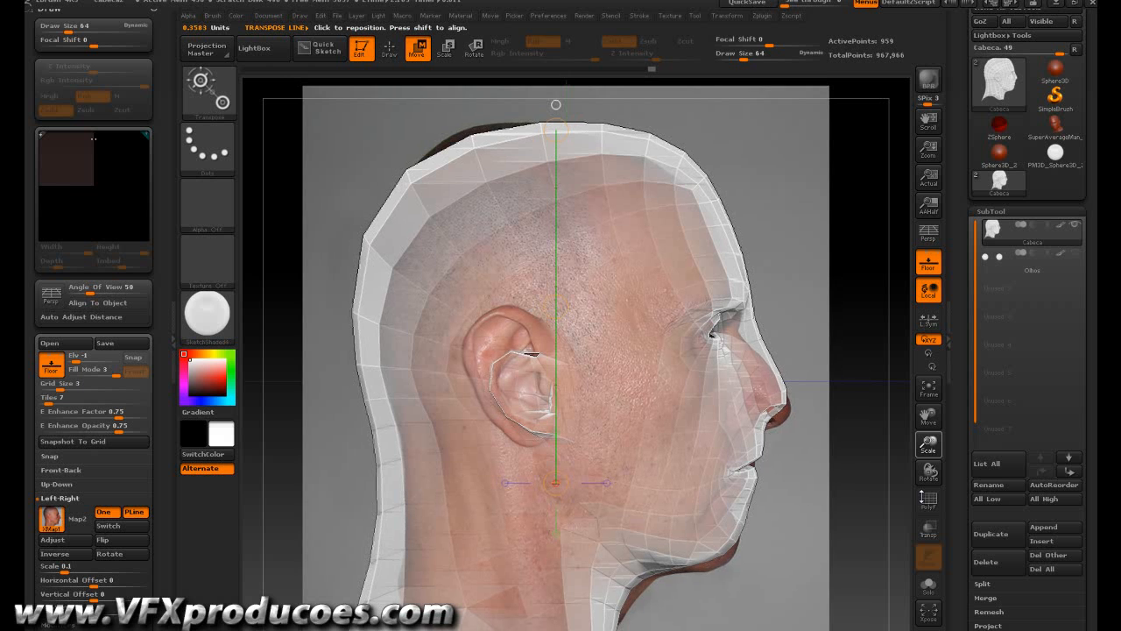
{"action": "left_click_drag", "start_coordinate": [637, 437], "coordinate": [610, 422]}
{"action": "left_click_drag", "start_coordinate": [534, 331], "coordinate": [534, 337]}
{"action": "left_click_drag", "start_coordinate": [637, 430], "coordinate": [543, 263]}
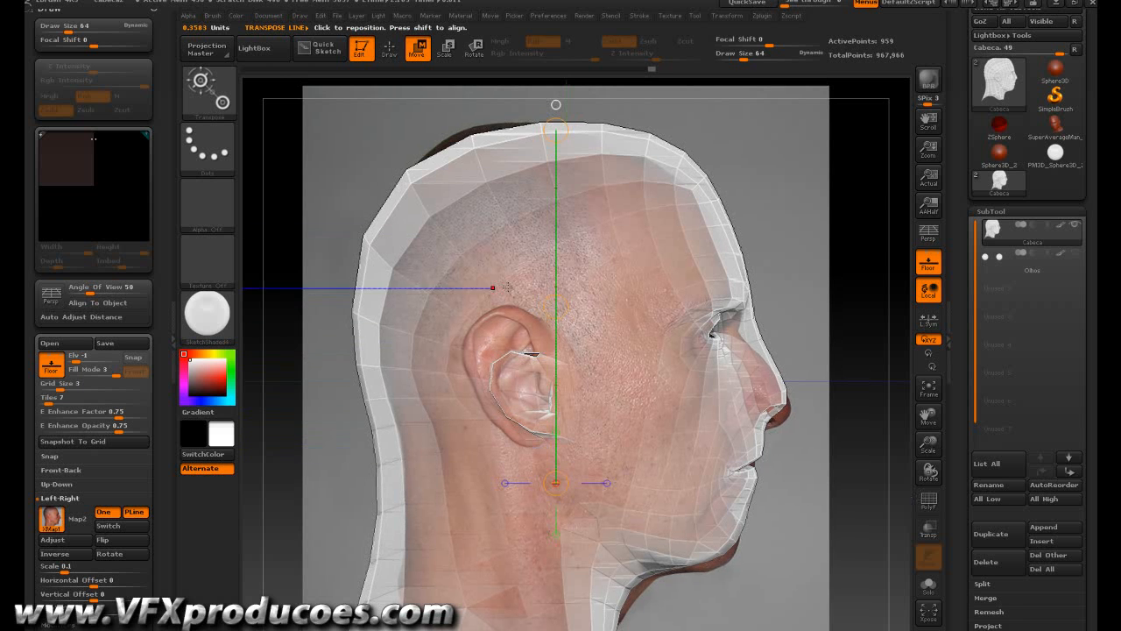
Preview the grid with Fill Mode 2, restore Fill Mode 3, and compare the head mesh with the front photo
{"action": "left_click", "coordinate": [98, 375]}
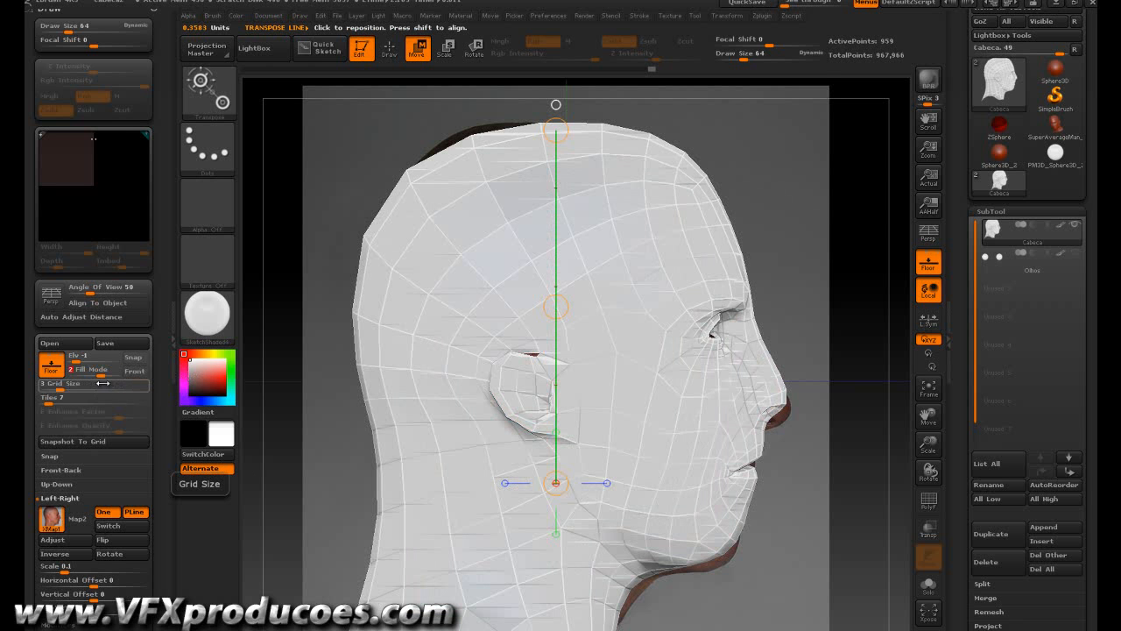
{"action": "left_click", "coordinate": [79, 372]}
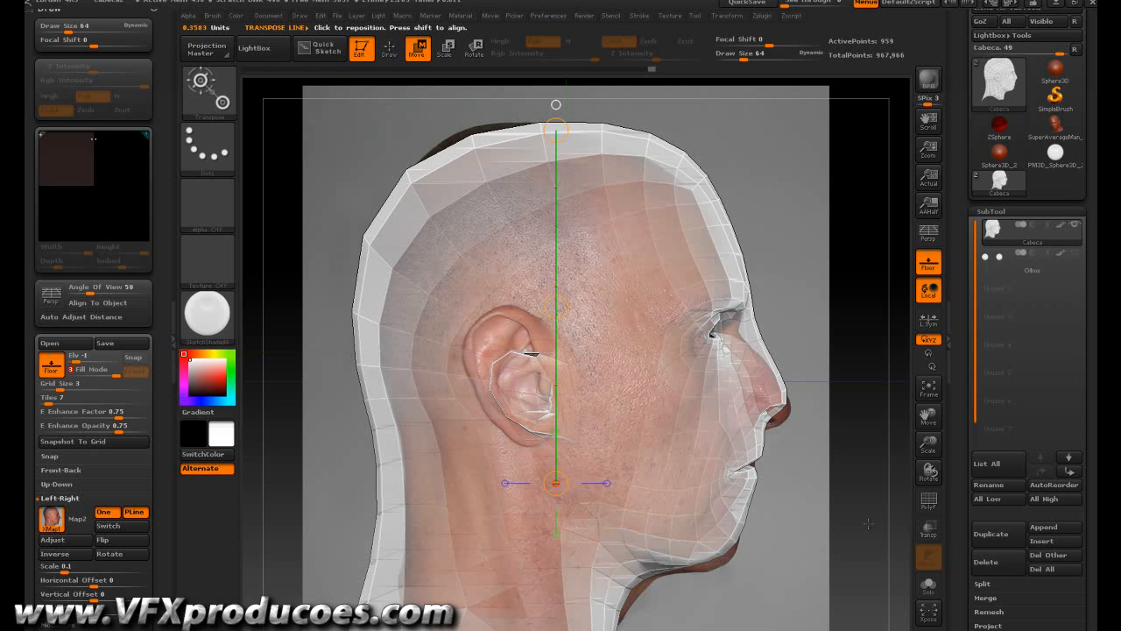
{"action": "left_click_drag", "start_coordinate": [880, 523], "coordinate": [840, 530]}
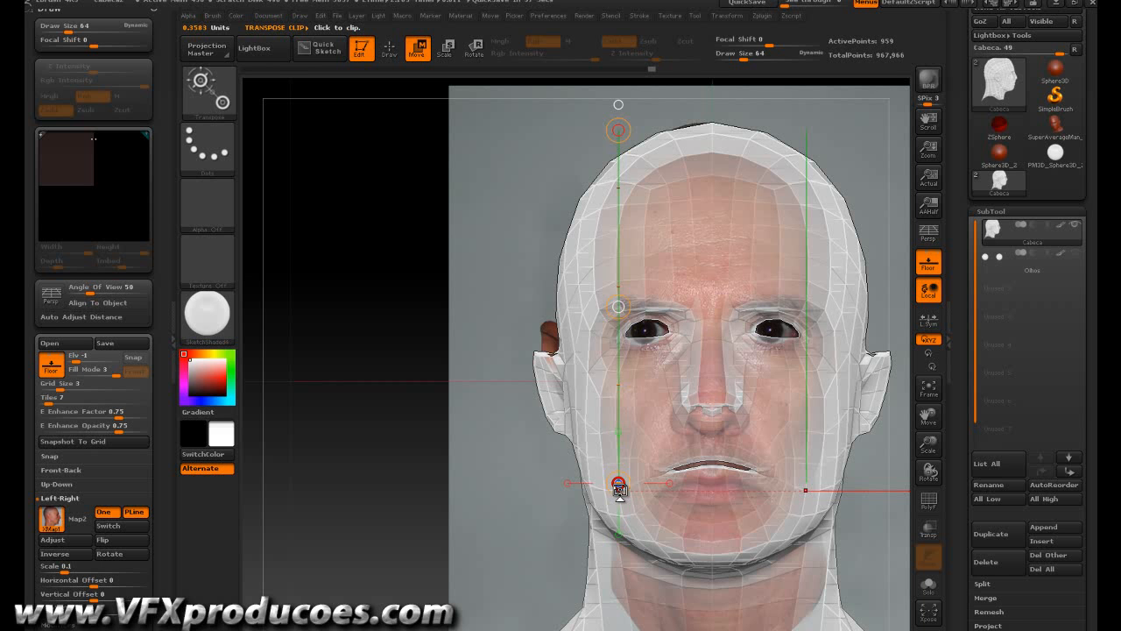
{"action": "left_click_drag", "start_coordinate": [619, 489], "coordinate": [806, 483]}
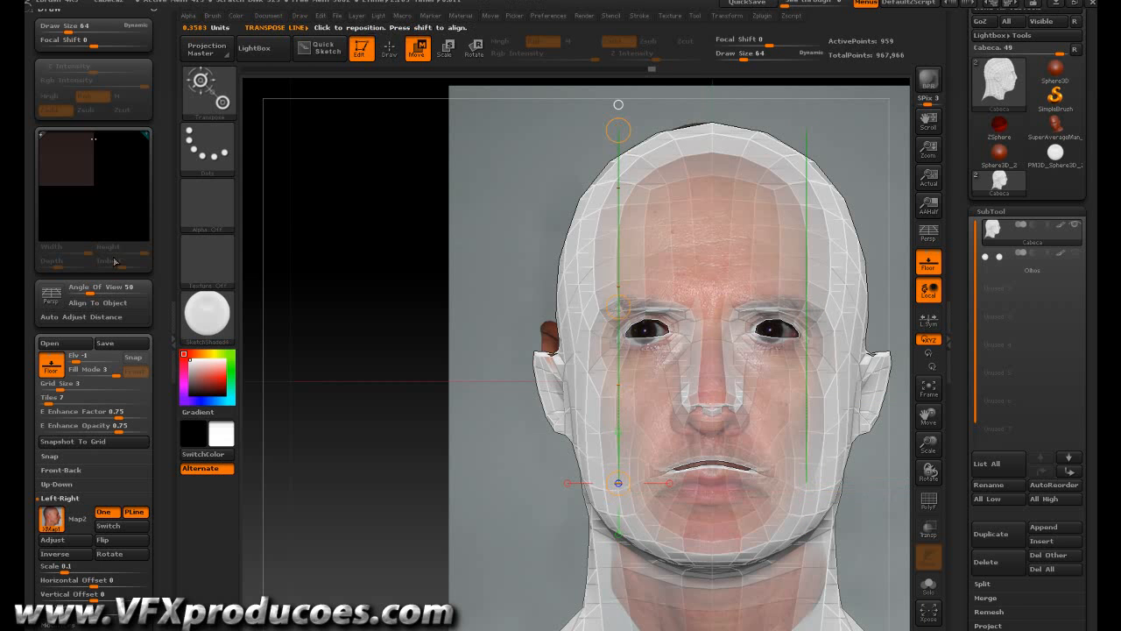
Hide the side tray, activate the Move brush in Draw mode, and expand the head's Geometry settings
{"action": "left_click", "coordinate": [175, 322]}
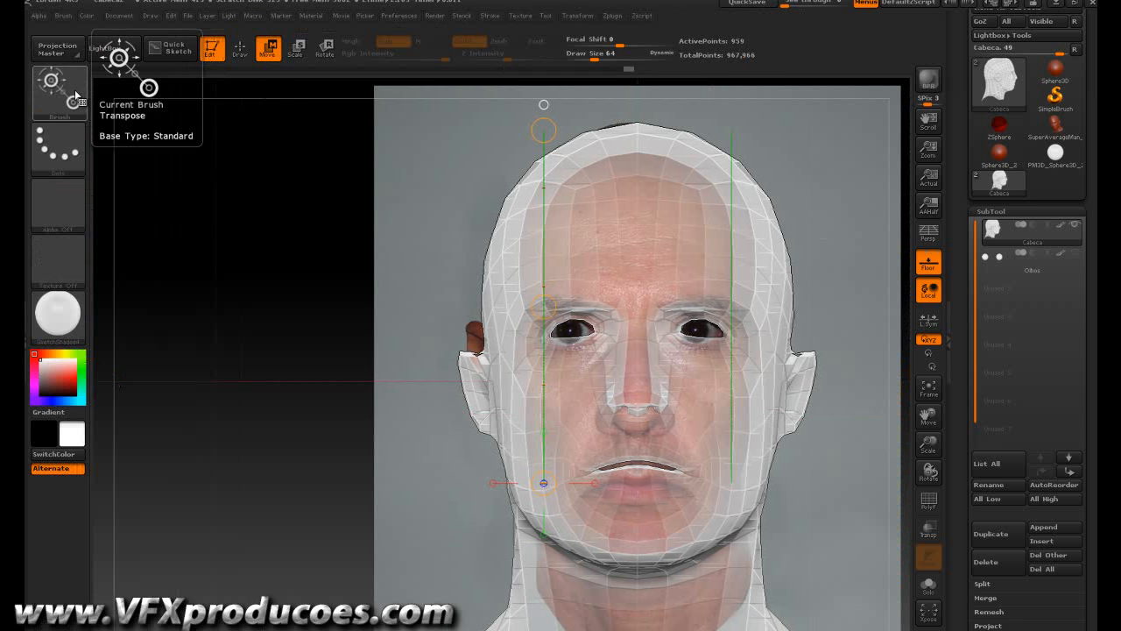
{"action": "left_click", "coordinate": [238, 49]}
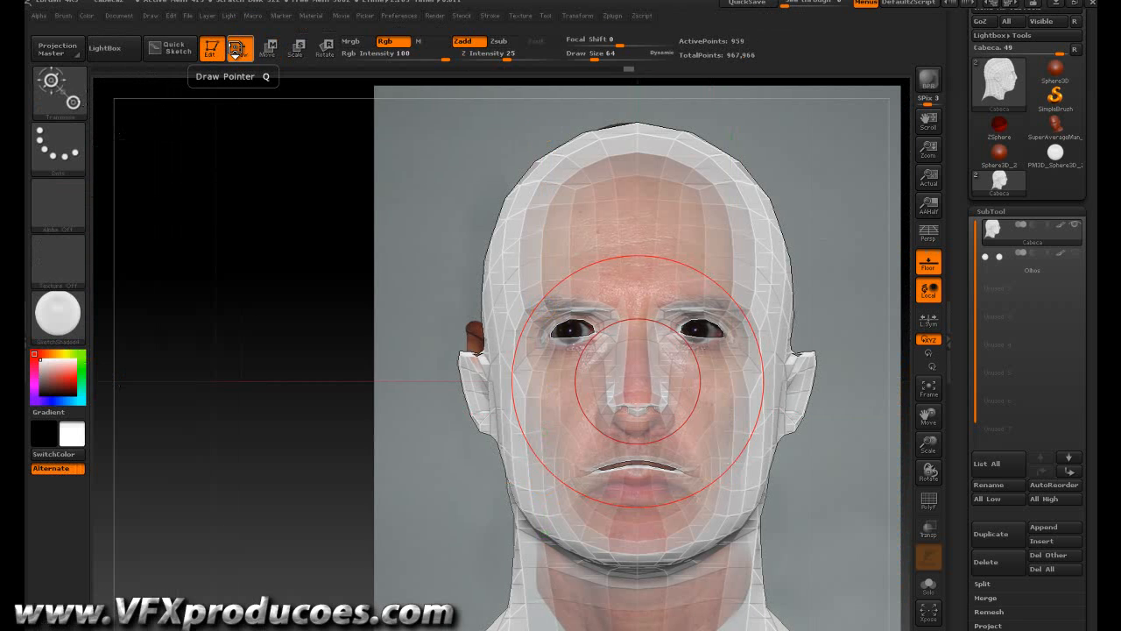
{"action": "left_click", "coordinate": [75, 109]}
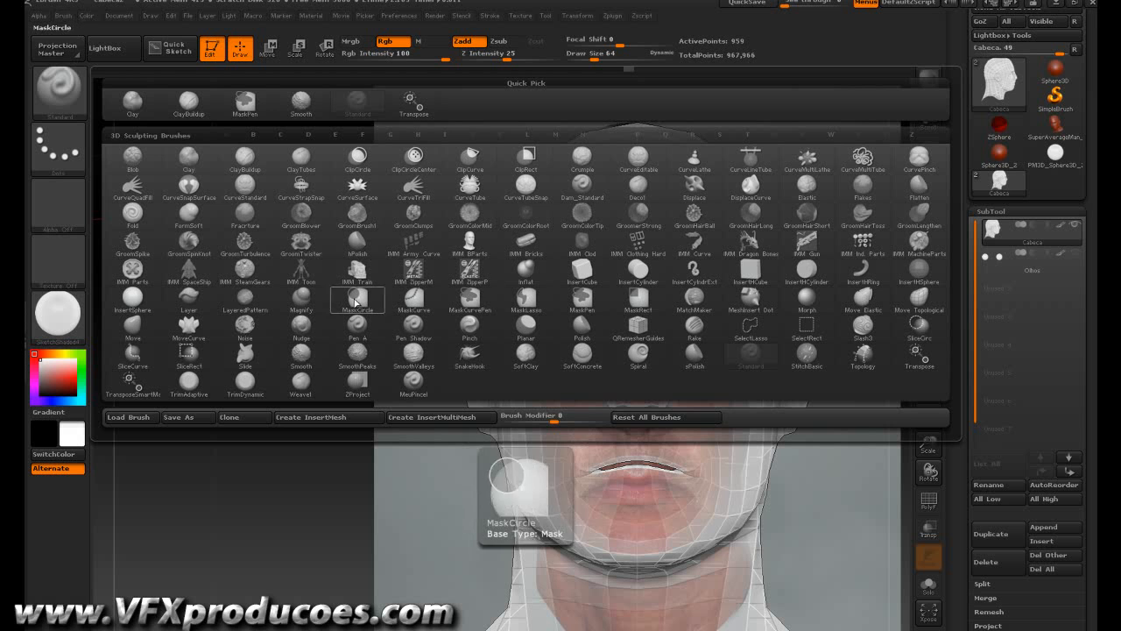
{"action": "left_click", "coordinate": [133, 325]}
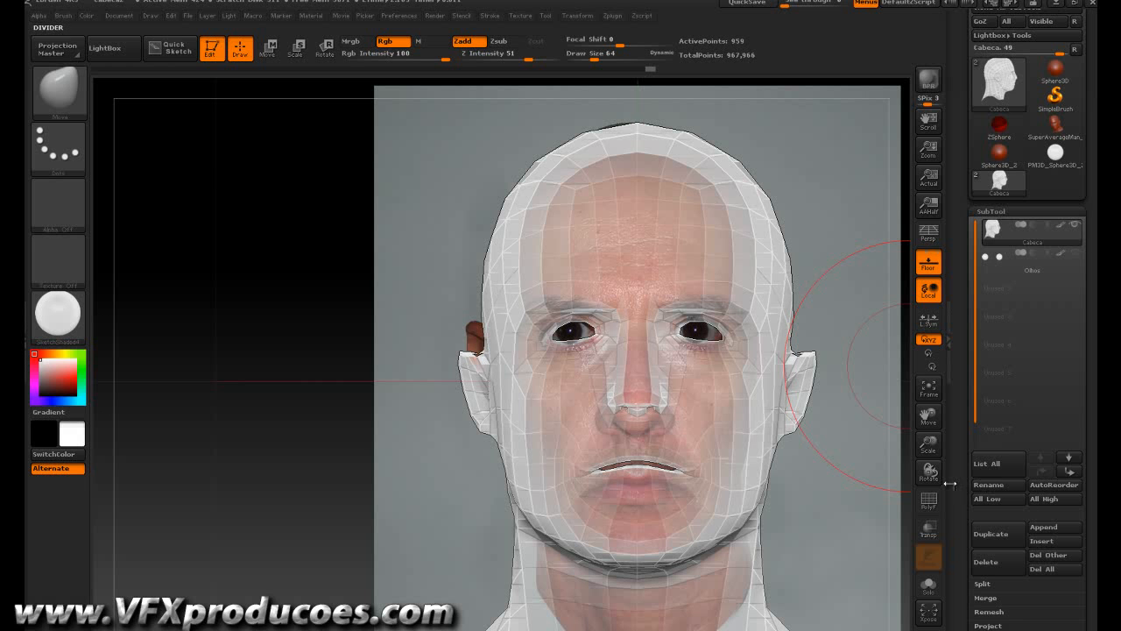
{"action": "left_click_drag", "start_coordinate": [956, 481], "coordinate": [956, 388]}
{"action": "left_click", "coordinate": [996, 435]}
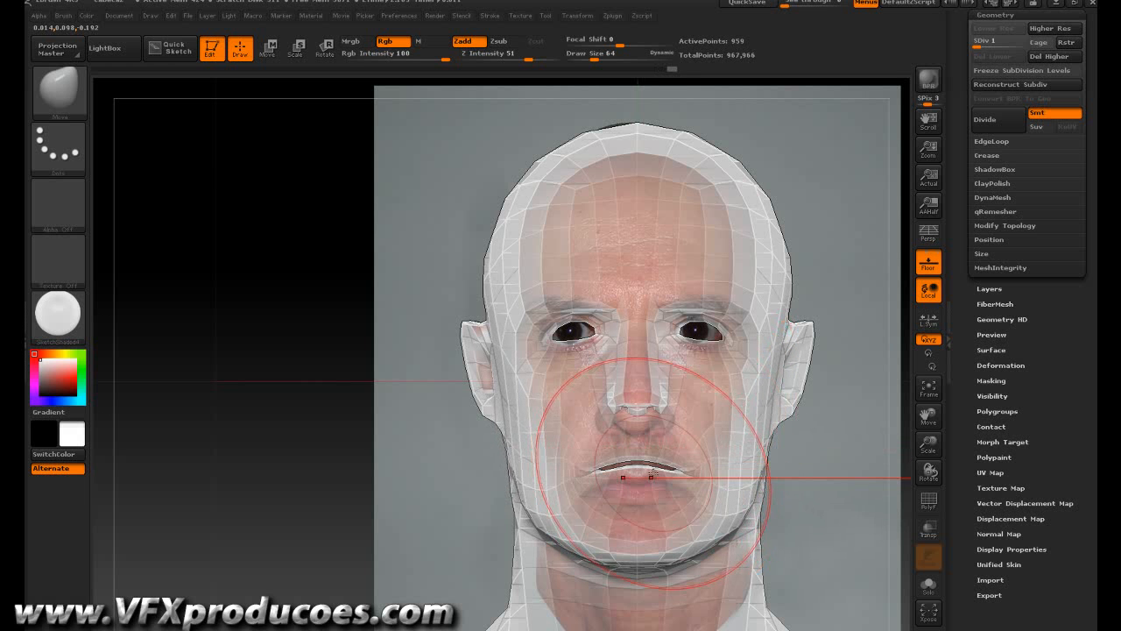
Reshape the mouth, nose, eye areas and sides of the head to the front photo with the Move brush
{"action": "left_click_drag", "start_coordinate": [645, 476], "coordinate": [643, 497]}
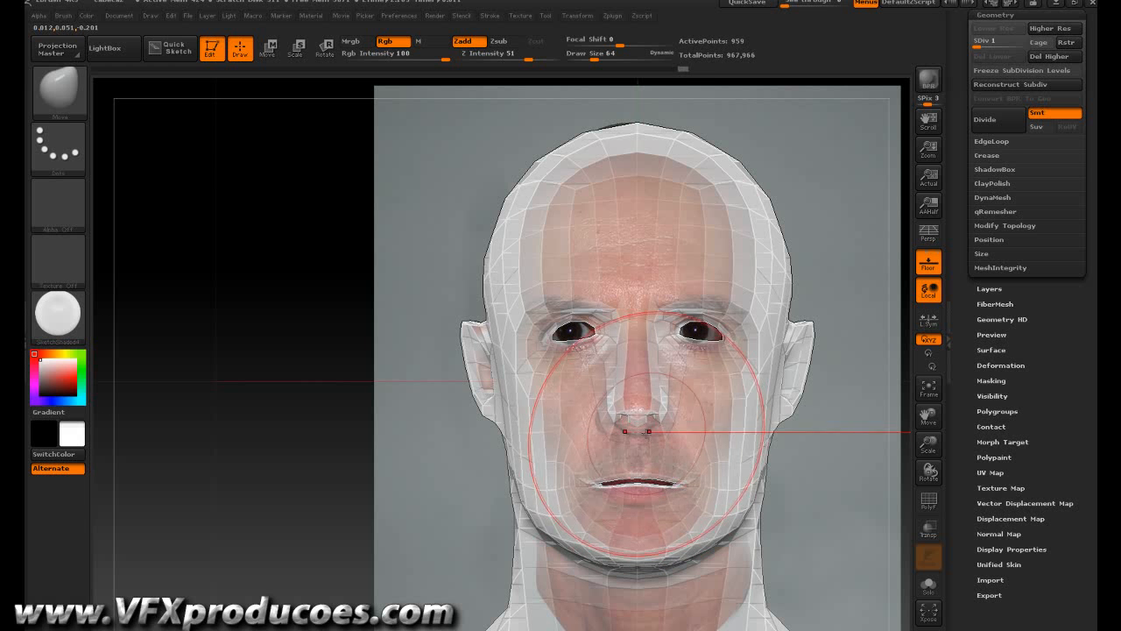
{"action": "mouse_move", "coordinate": [640, 398]}
{"action": "left_mouse_down"}
{"action": "mouse_move", "coordinate": [638, 419]}
{"action": "mouse_move", "coordinate": [676, 386]}
{"action": "mouse_move", "coordinate": [662, 382]}
{"action": "left_mouse_up"}
{"action": "left_click_drag", "start_coordinate": [591, 426], "coordinate": [578, 421]}
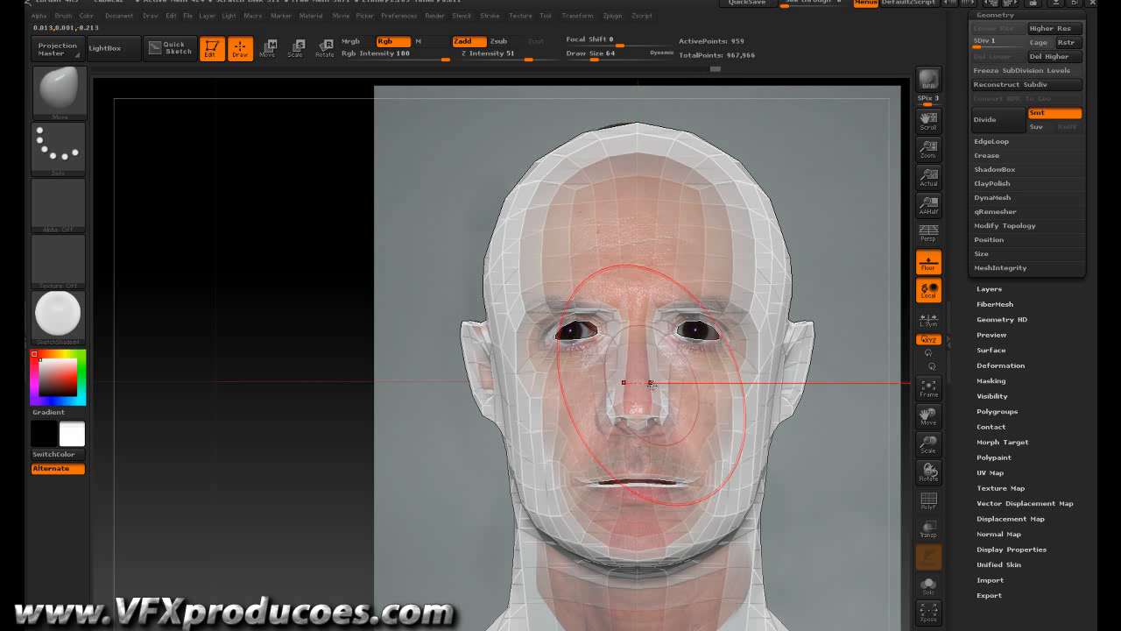
{"action": "left_click_drag", "start_coordinate": [666, 387], "coordinate": [662, 392]}
{"action": "left_click_drag", "start_coordinate": [737, 327], "coordinate": [731, 340]}
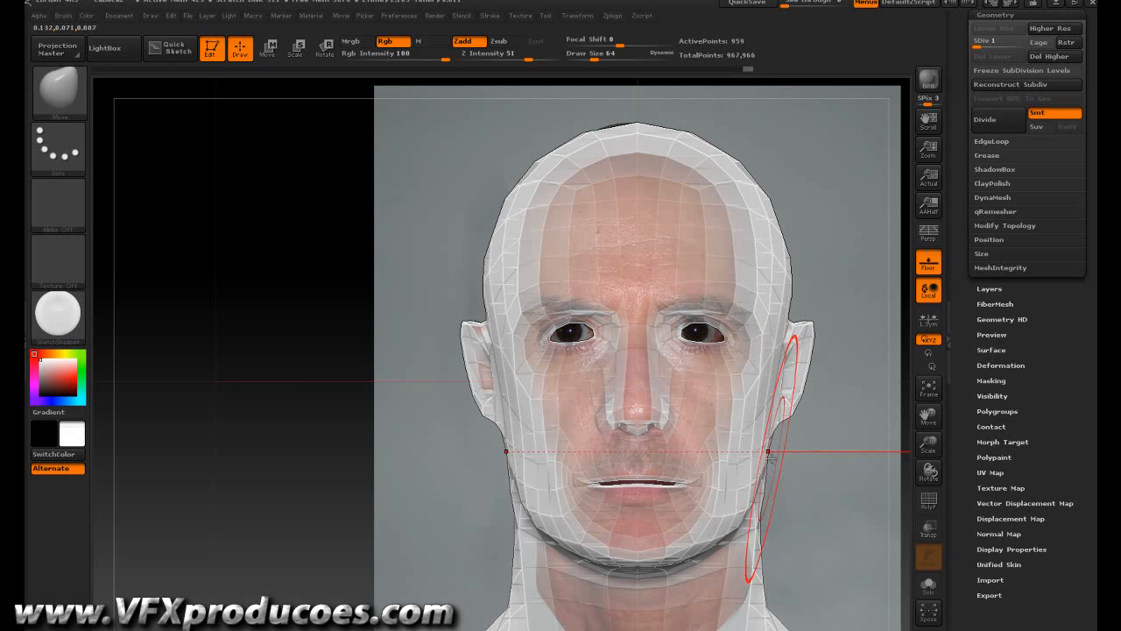
{"action": "left_click_drag", "start_coordinate": [791, 280], "coordinate": [771, 271]}
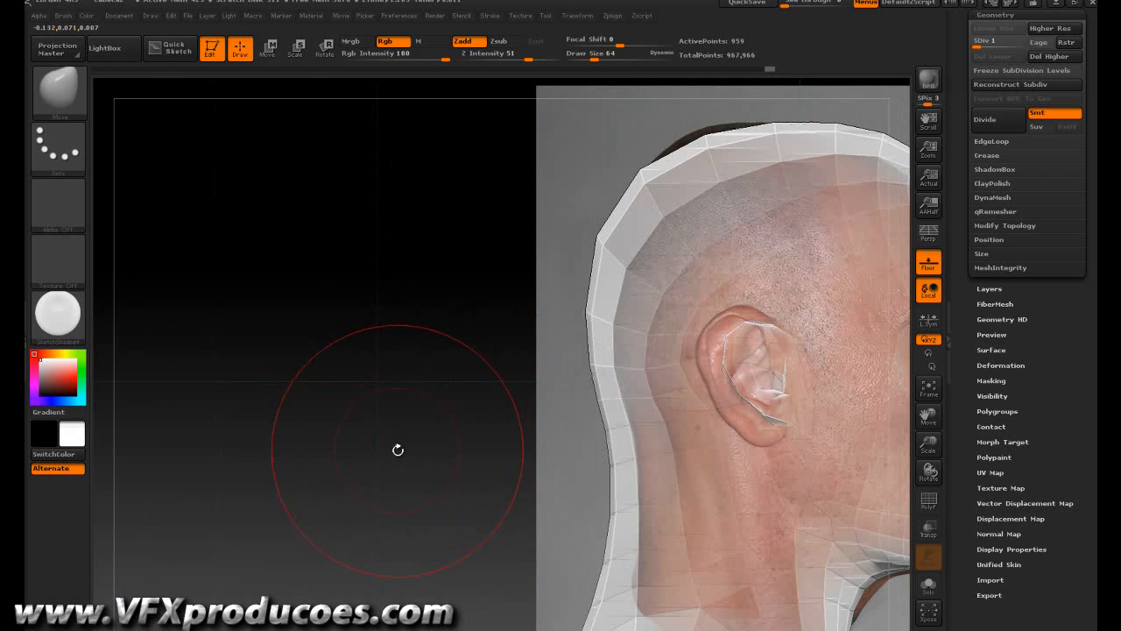
Reshape the nose bridge, nose tip and lips of the head mesh to the profile in the side photo
{"action": "left_click_drag", "start_coordinate": [929, 415], "coordinate": [771, 426]}
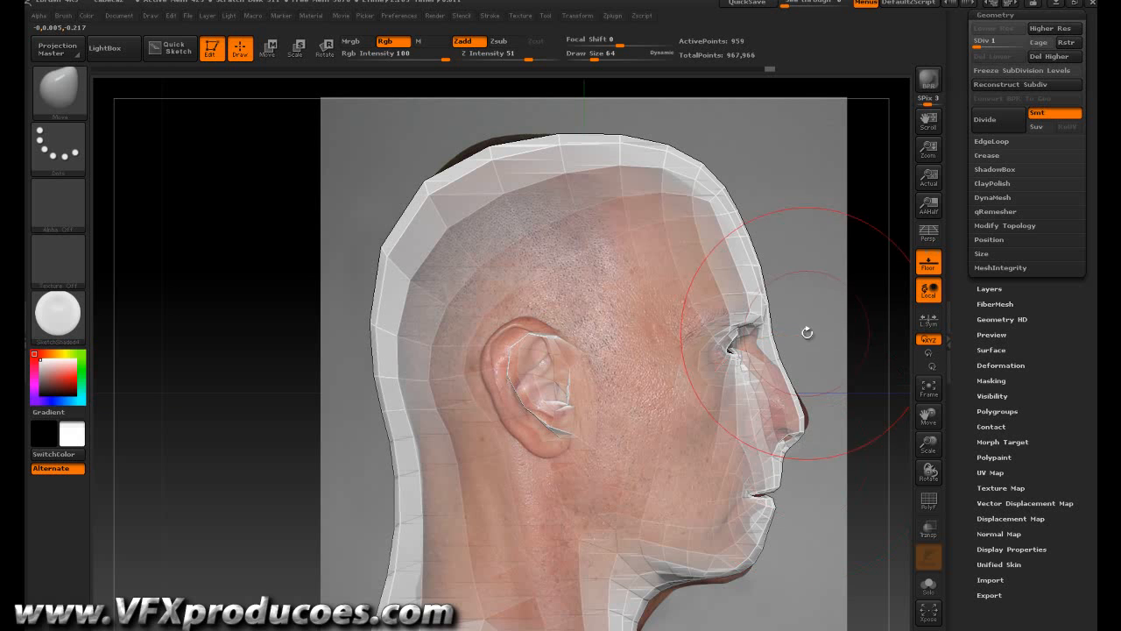
{"action": "left_click_drag", "start_coordinate": [771, 334], "coordinate": [758, 333]}
{"action": "left_click_drag", "start_coordinate": [799, 426], "coordinate": [810, 423]}
{"action": "left_click_drag", "start_coordinate": [787, 461], "coordinate": [776, 457]}
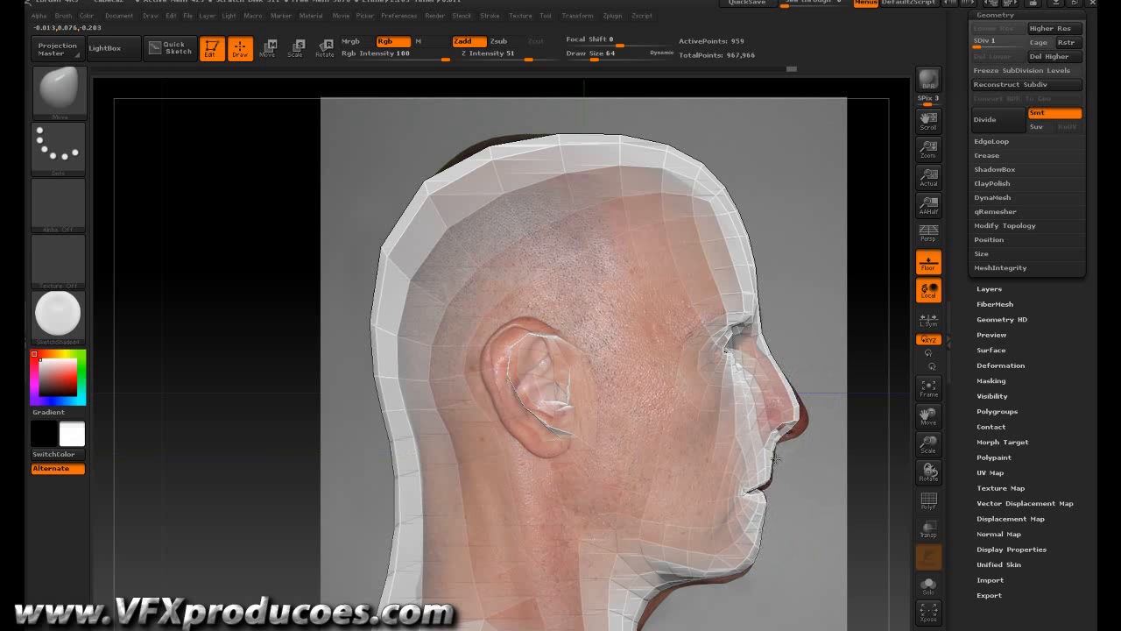
{"action": "left_click_drag", "start_coordinate": [794, 420], "coordinate": [801, 425]}
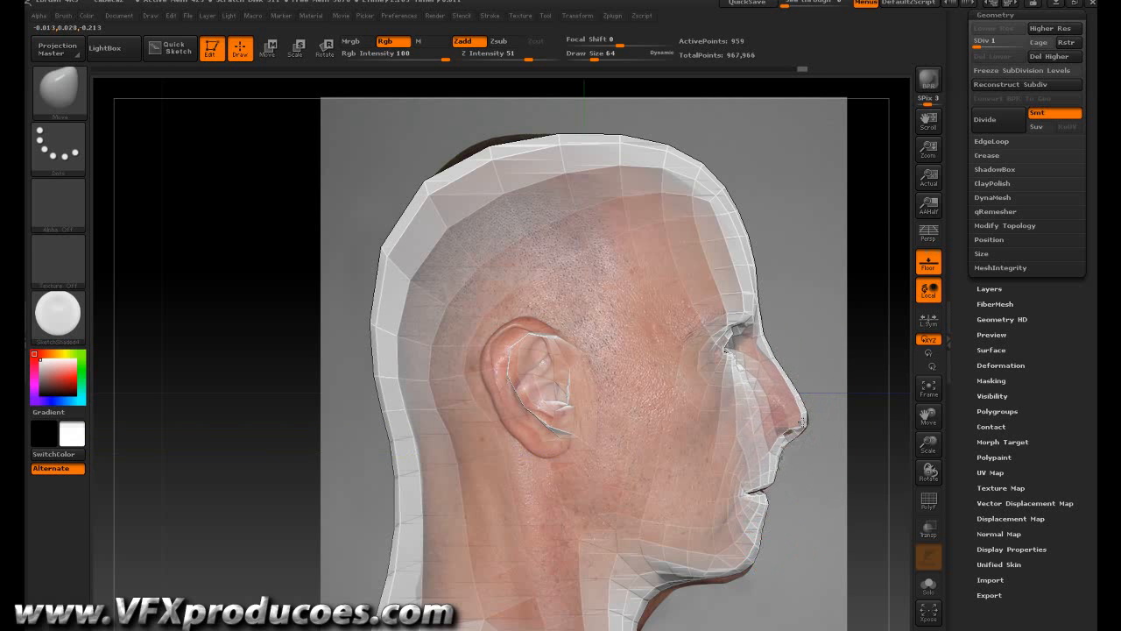
{"action": "left_click_drag", "start_coordinate": [763, 488], "coordinate": [750, 489]}
Pull the underside of the chin, the nape and the back of the skull onto the side photo's outline
{"action": "mouse_move", "coordinate": [708, 570]}
{"action": "left_mouse_down"}
{"action": "mouse_move", "coordinate": [710, 583]}
{"action": "mouse_move", "coordinate": [666, 606]}
{"action": "left_mouse_up"}
{"action": "left_click_drag", "start_coordinate": [385, 590], "coordinate": [414, 599]}
{"action": "left_click_drag", "start_coordinate": [389, 443], "coordinate": [420, 445]}
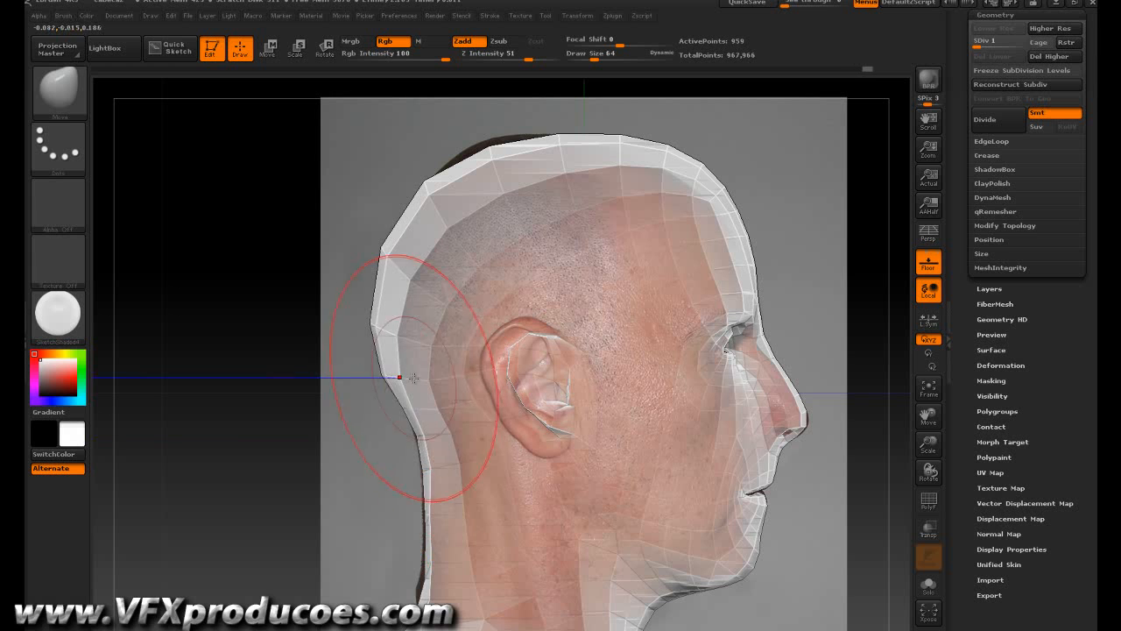
{"action": "left_click_drag", "start_coordinate": [374, 326], "coordinate": [386, 318]}
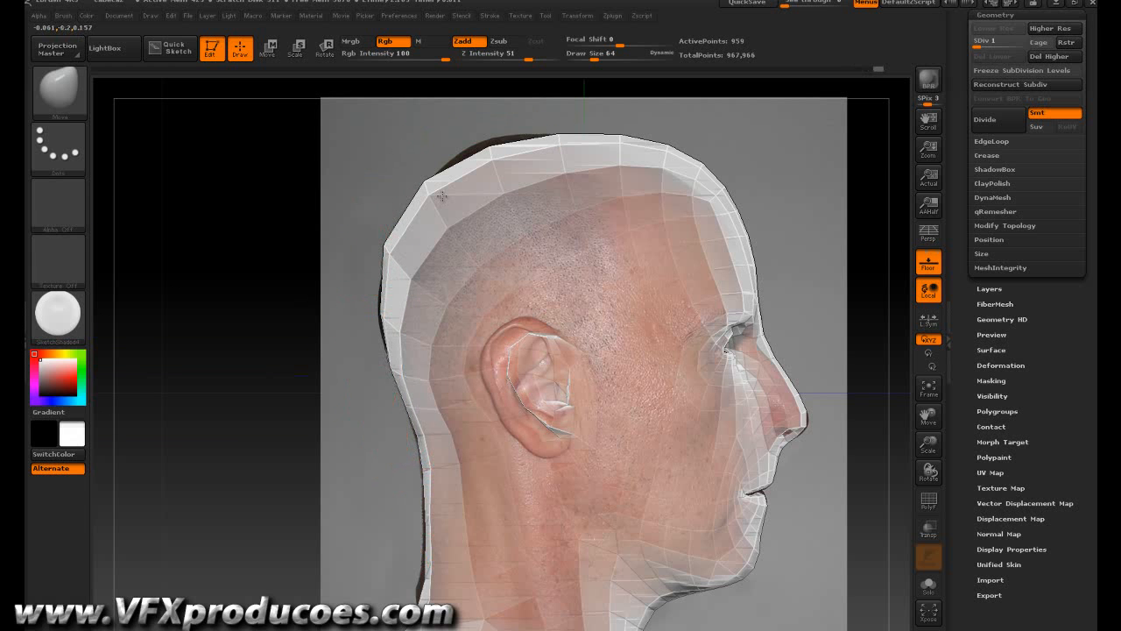
Fit the crown and upper forehead of the head mesh to the side photo's contour
{"action": "left_click_drag", "start_coordinate": [493, 156], "coordinate": [490, 144]}
{"action": "left_click_drag", "start_coordinate": [623, 150], "coordinate": [621, 159]}
{"action": "left_click_drag", "start_coordinate": [697, 170], "coordinate": [656, 204]}
{"action": "mouse_move", "coordinate": [747, 240]}
{"action": "left_mouse_down"}
{"action": "mouse_move", "coordinate": [718, 233]}
{"action": "mouse_move", "coordinate": [720, 223]}
{"action": "left_mouse_up"}
Reduce the draw size to 24 and refine the lower forehead, brow and nose bridge against the side photo
{"action": "key", "text": "bracketleft"}
{"action": "key", "text": "bracketleft"}
{"action": "key", "text": "bracketleft"}
{"action": "left_click_drag", "start_coordinate": [737, 273], "coordinate": [759, 307]}
{"action": "key", "text": "bracketleft"}
{"action": "key", "text": "bracketleft"}
{"action": "key", "text": "bracketleft"}
{"action": "left_click_drag", "start_coordinate": [770, 352], "coordinate": [759, 345]}
{"action": "left_click_drag", "start_coordinate": [757, 301], "coordinate": [766, 311]}
{"action": "key", "text": "bracketleft"}
{"action": "left_click_drag", "start_coordinate": [758, 326], "coordinate": [761, 296]}
Fine-tune the nose tip, nose ridge, lips and chin to the profile in the side photo
{"action": "left_click_drag", "start_coordinate": [785, 438], "coordinate": [806, 432]}
{"action": "left_click_drag", "start_coordinate": [788, 382], "coordinate": [792, 380]}
{"action": "left_click_drag", "start_coordinate": [768, 482], "coordinate": [761, 477]}
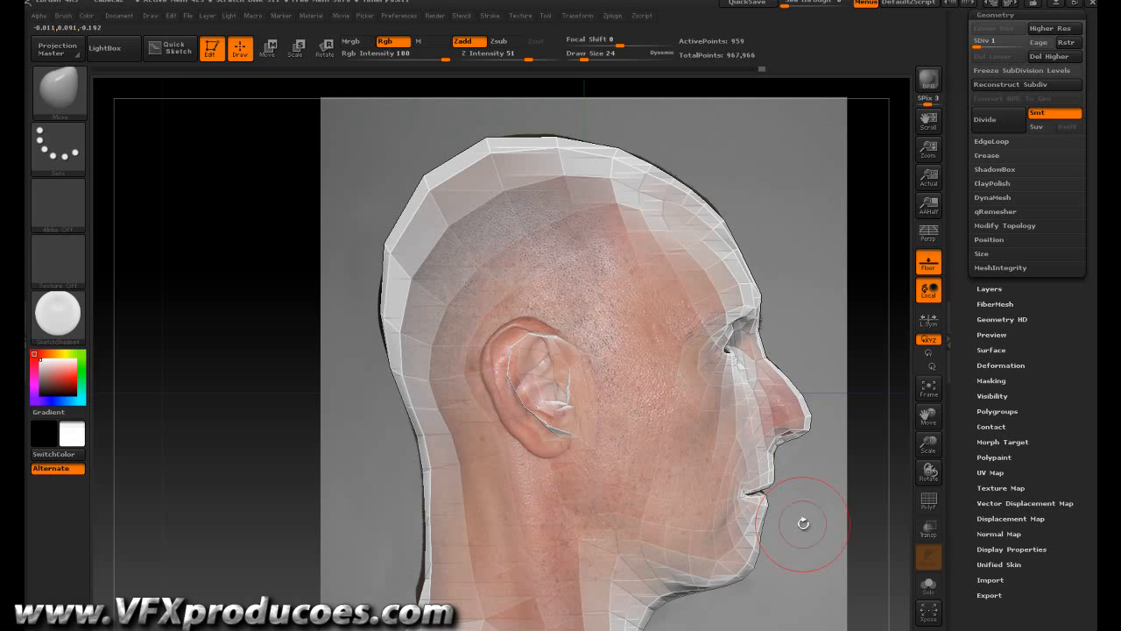
{"action": "mouse_move", "coordinate": [771, 533]}
{"action": "left_mouse_down"}
{"action": "mouse_move", "coordinate": [753, 527]}
{"action": "mouse_move", "coordinate": [766, 541]}
{"action": "left_mouse_up"}
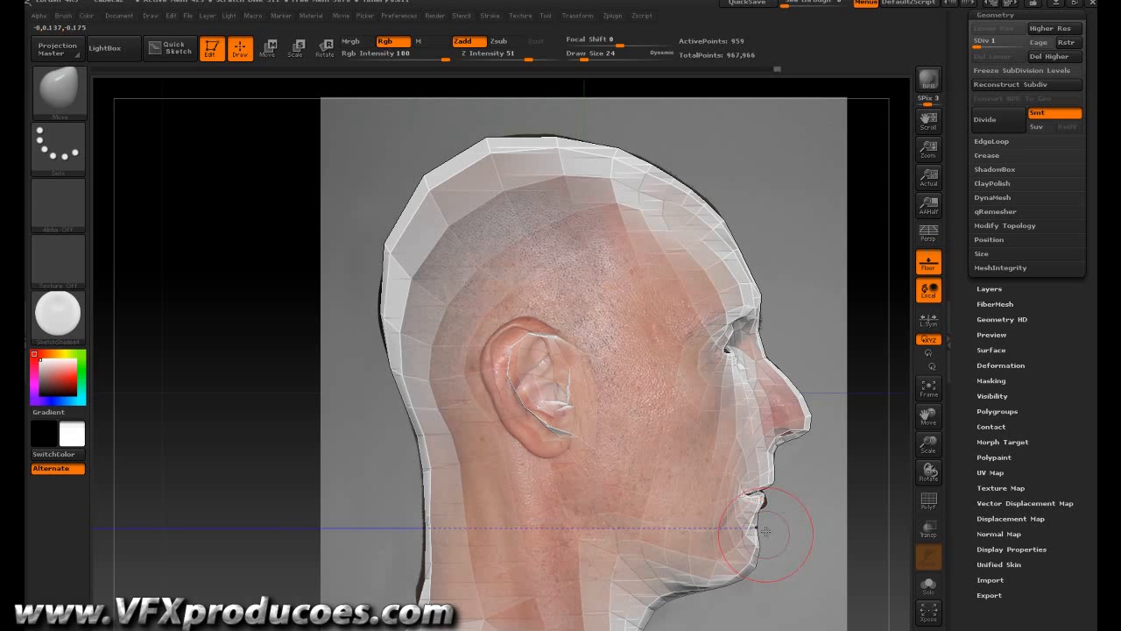
{"action": "left_click_drag", "start_coordinate": [770, 501], "coordinate": [766, 462]}
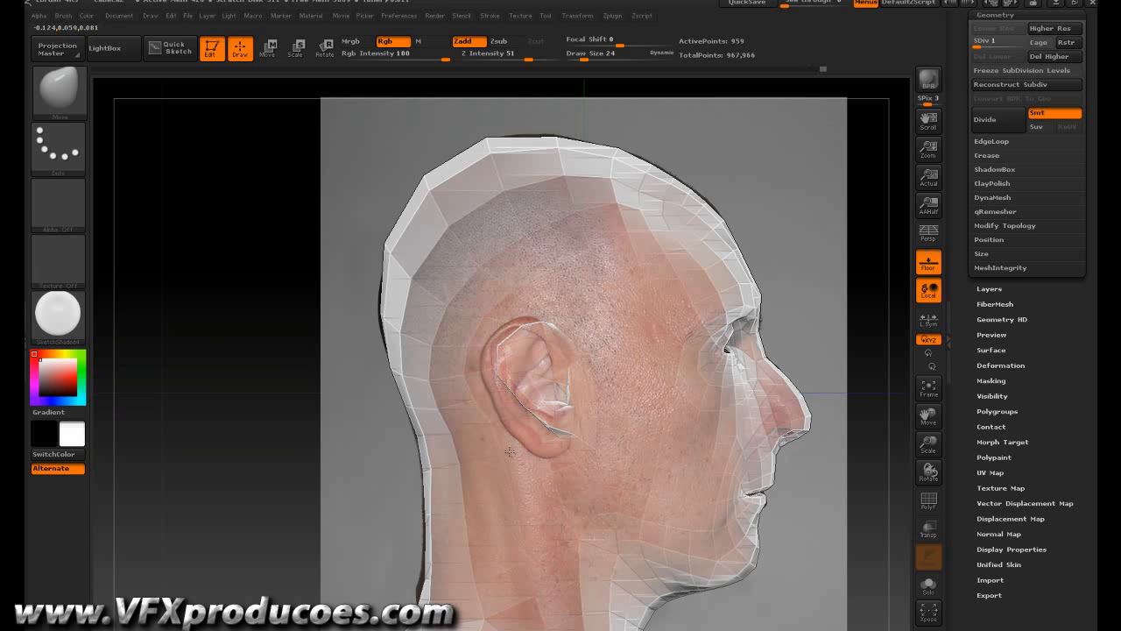
Enlarge the draw size to 40 and above, and move the ear mesh onto the ear in the side photo
{"action": "key", "text": "bracketright"}
{"action": "key", "text": "bracketright"}
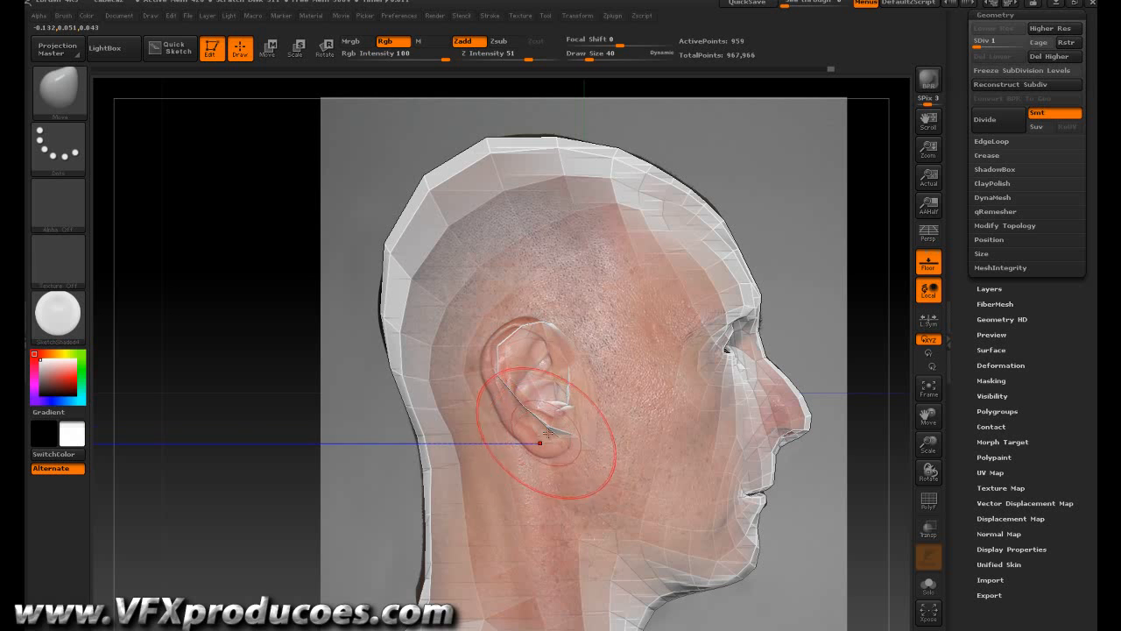
{"action": "left_click_drag", "start_coordinate": [552, 427], "coordinate": [548, 442]}
{"action": "key", "text": "bracketright"}
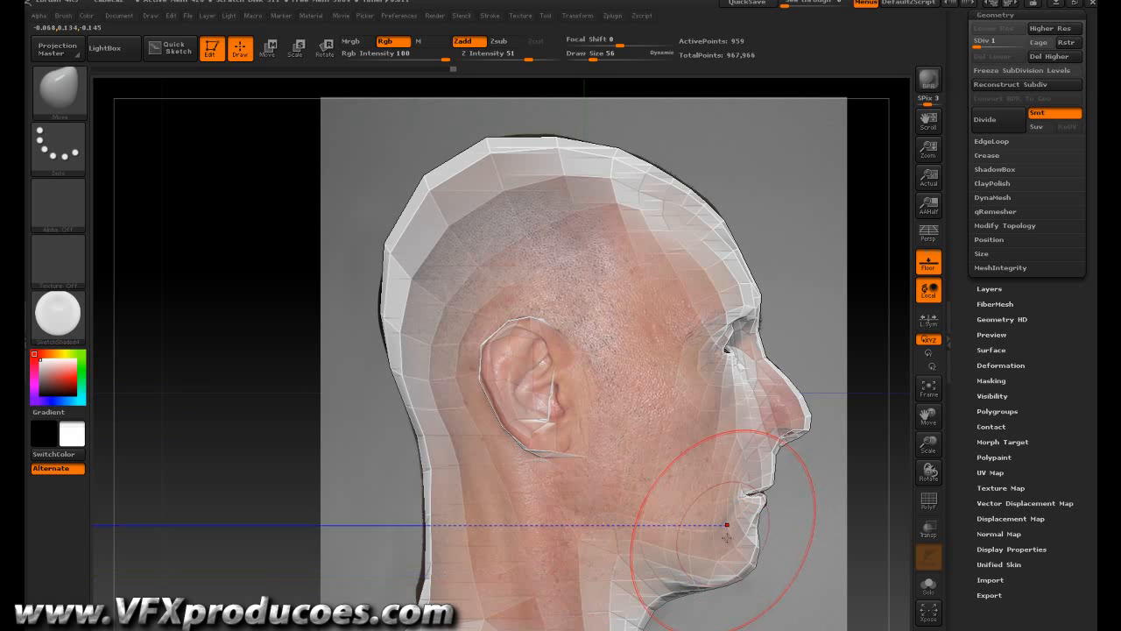
From the front view, pull in the lower ears and narrow the neck beside the jaw
{"action": "left_click_drag", "start_coordinate": [827, 555], "coordinate": [779, 558]}
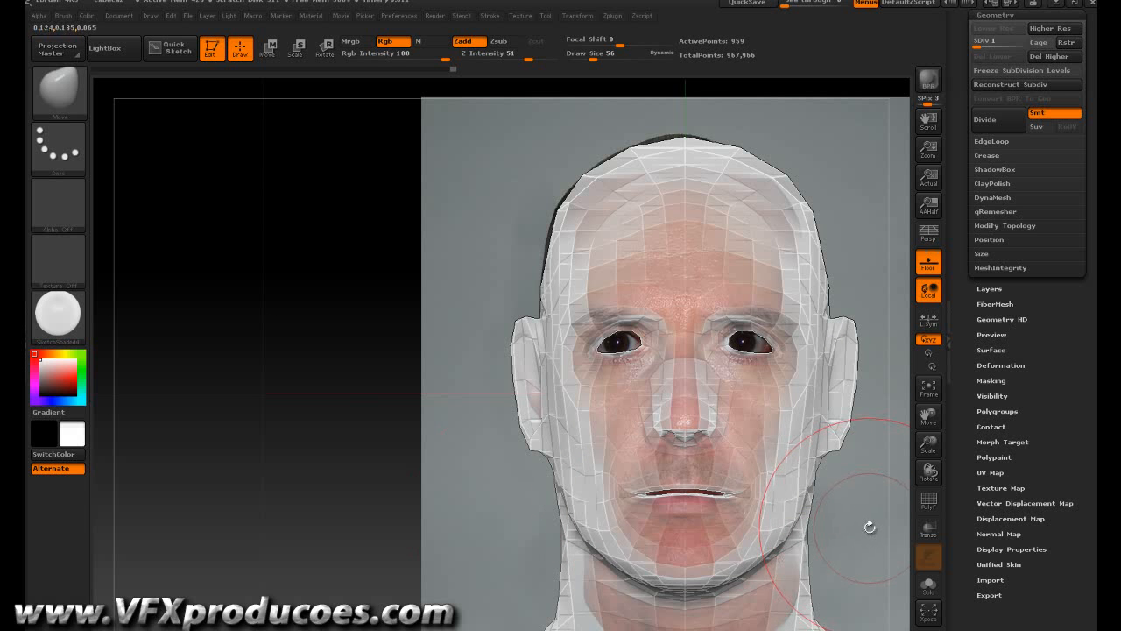
{"action": "left_click_drag", "start_coordinate": [842, 536], "coordinate": [677, 523], "text": "alt"}
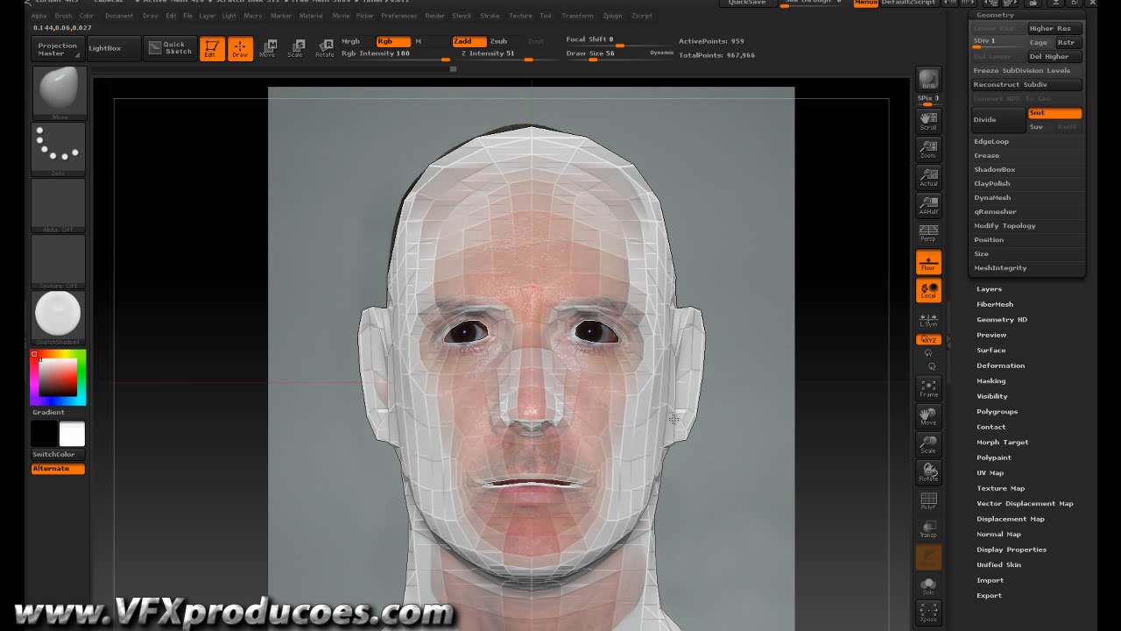
{"action": "left_click_drag", "start_coordinate": [688, 409], "coordinate": [661, 378]}
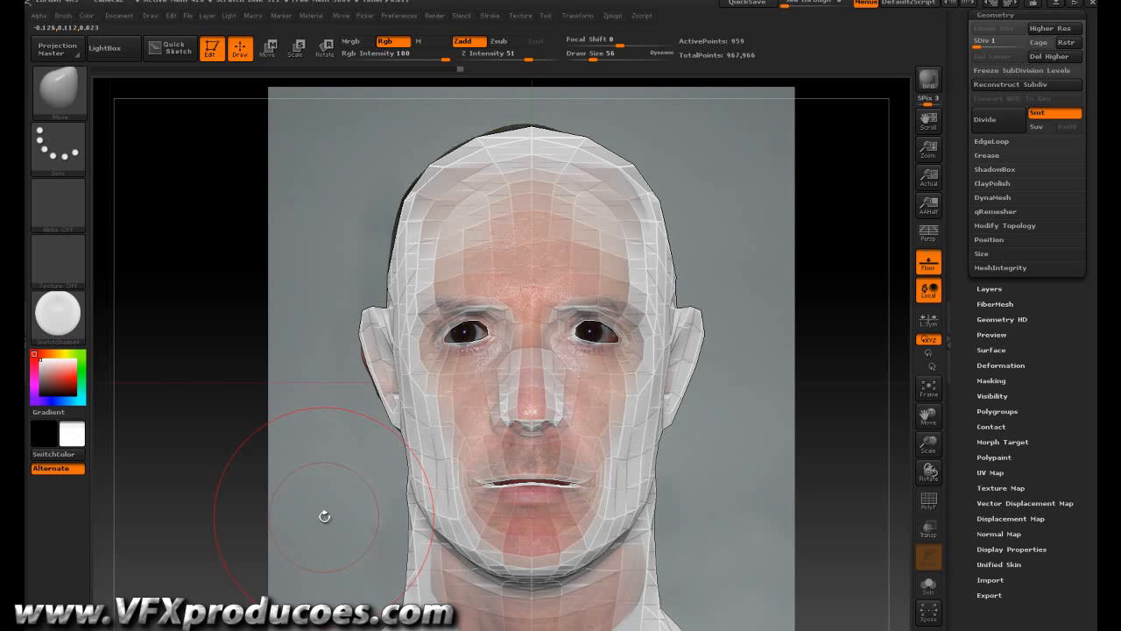
{"action": "left_click_drag", "start_coordinate": [413, 530], "coordinate": [454, 531]}
{"action": "left_click_drag", "start_coordinate": [427, 570], "coordinate": [446, 573]}
{"action": "mouse_move", "coordinate": [742, 537]}
{"action": "left_mouse_down"}
{"action": "mouse_move", "coordinate": [737, 523]}
{"action": "mouse_move", "coordinate": [793, 528]}
{"action": "mouse_move", "coordinate": [747, 539]}
{"action": "left_mouse_up"}
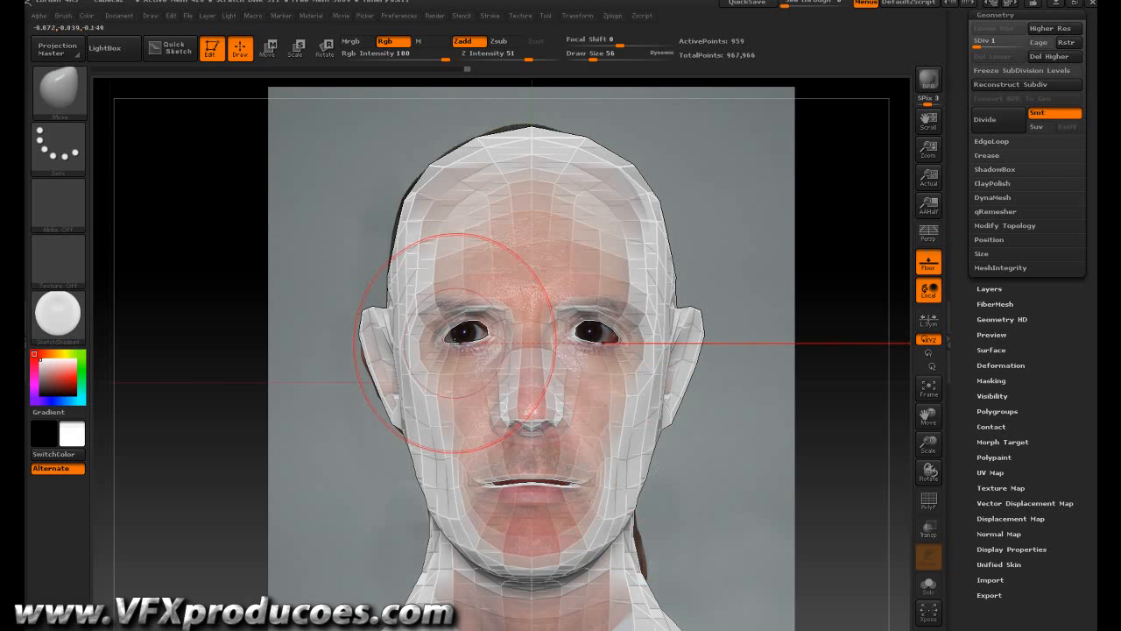
Adjust the eye openings, then reshape the nose and mouth to the front photo with draw size 40
{"action": "left_click_drag", "start_coordinate": [441, 338], "coordinate": [479, 327]}
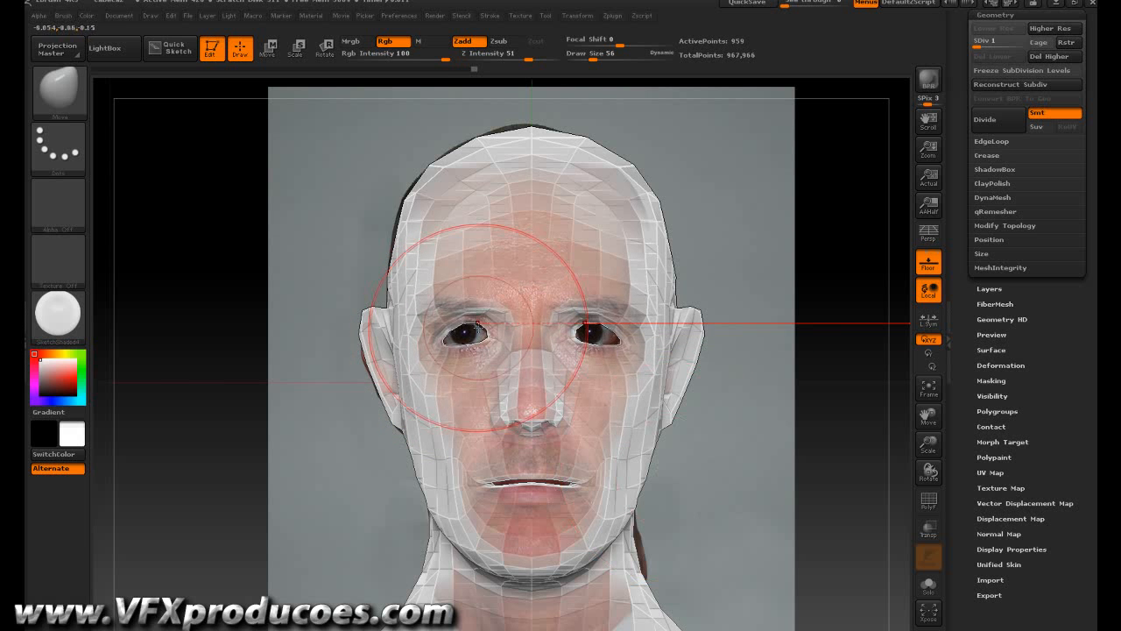
{"action": "key", "text": "["}
{"action": "key", "text": "["}
{"action": "left_click_drag", "start_coordinate": [551, 354], "coordinate": [541, 354]}
{"action": "left_click_drag", "start_coordinate": [564, 414], "coordinate": [571, 422]}
{"action": "left_click_drag", "start_coordinate": [544, 477], "coordinate": [538, 504]}
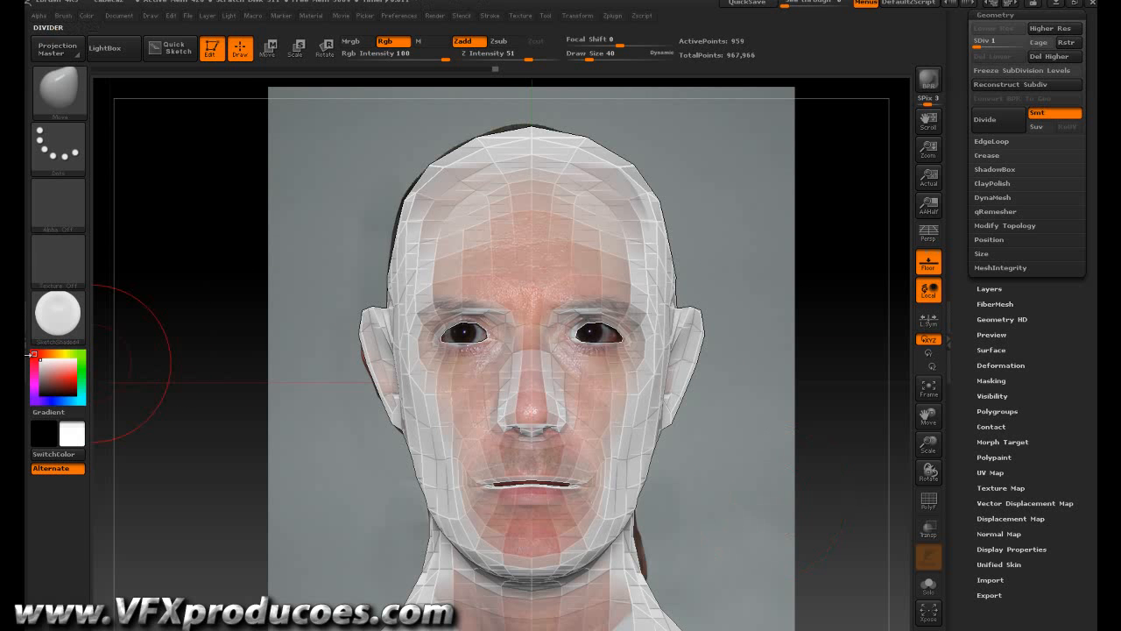
Turn off the floor grid with its reference photos and inspect the bare head mesh from front and side
{"action": "left_click", "coordinate": [28, 354]}
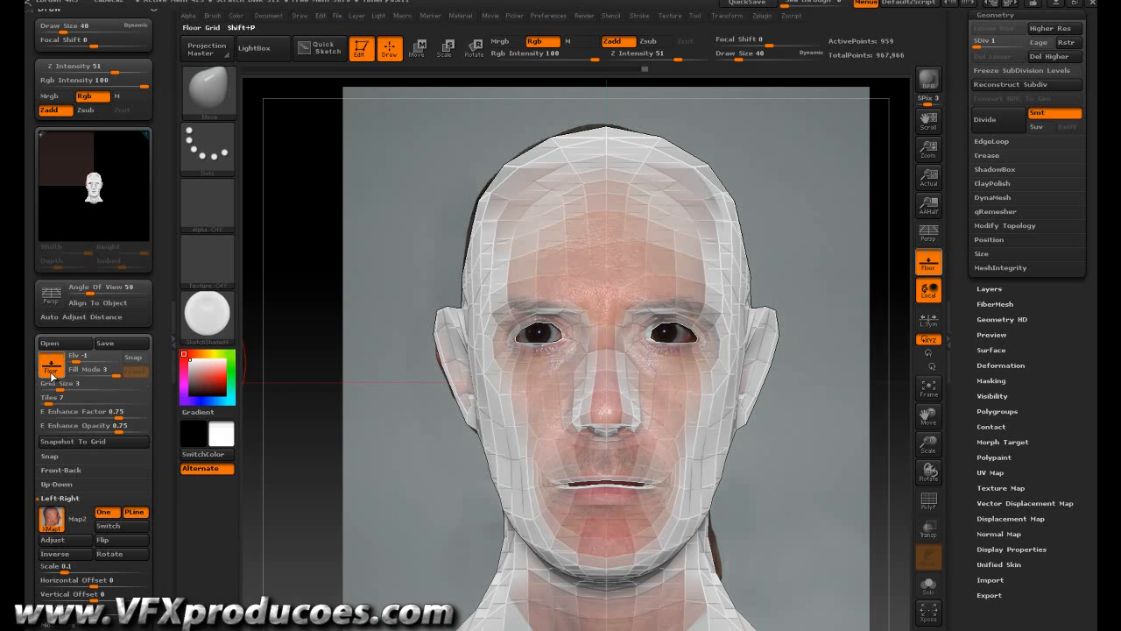
{"action": "left_click", "coordinate": [51, 372]}
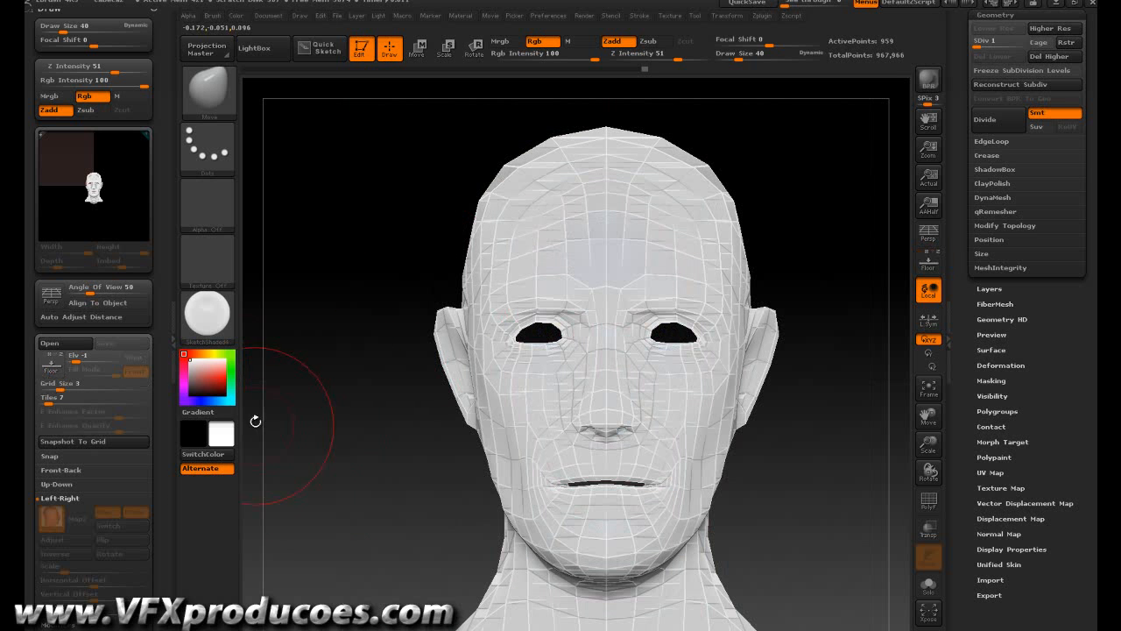
{"action": "left_click", "coordinate": [172, 324]}
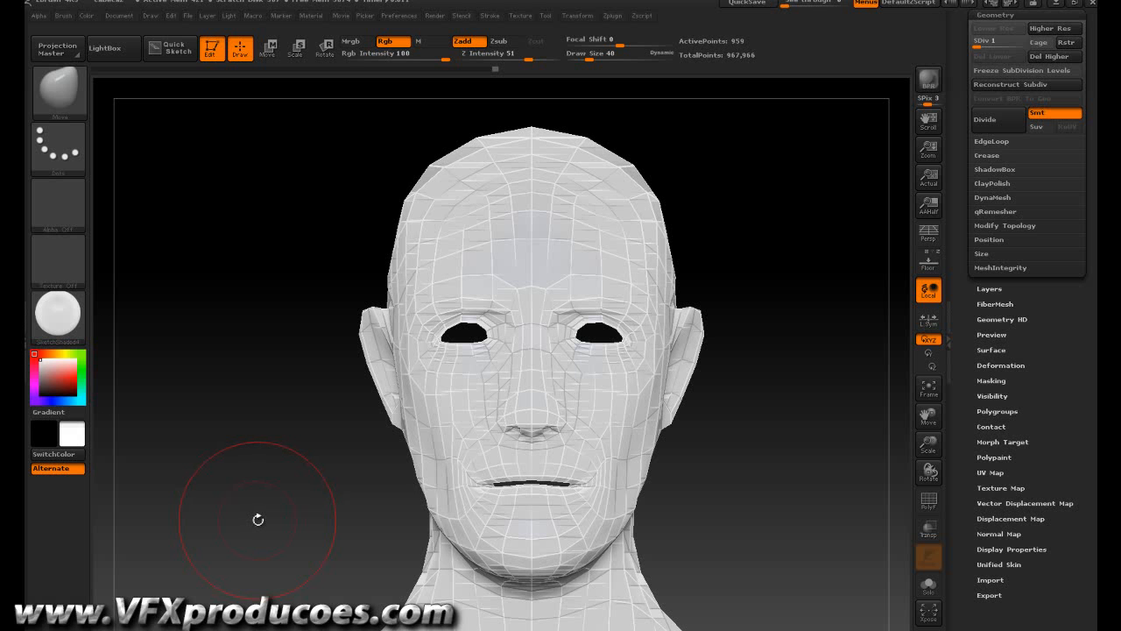
{"action": "left_click_drag", "start_coordinate": [258, 526], "coordinate": [302, 524]}
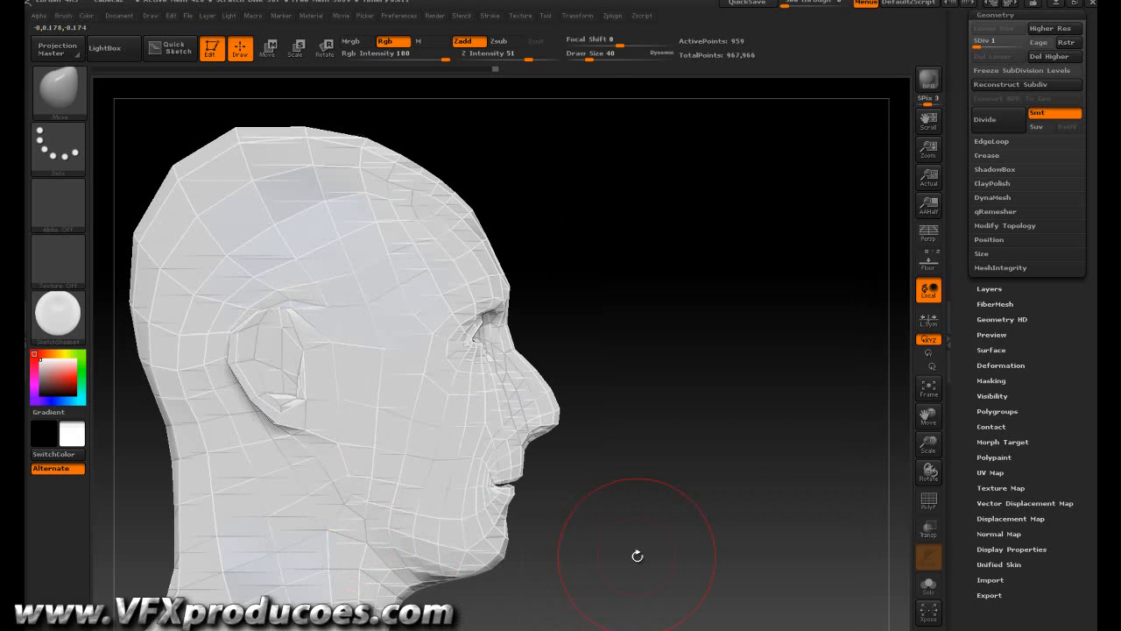
{"action": "left_click_drag", "start_coordinate": [612, 545], "coordinate": [791, 523], "text": "alt"}
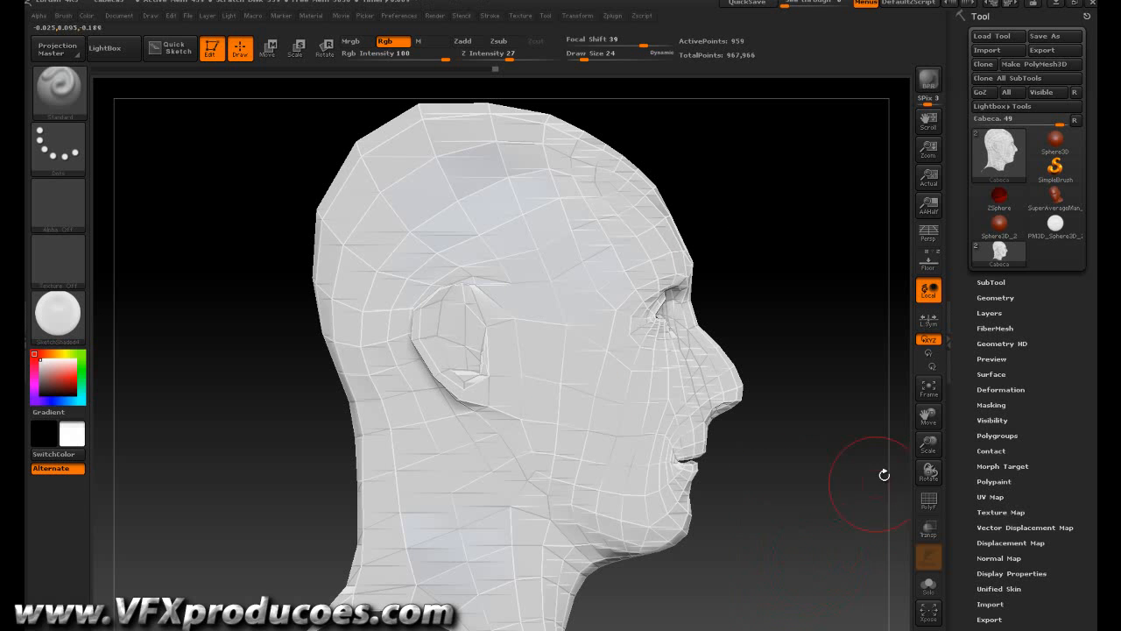
Raise the head to subdivision level 6 and briefly display its polyframe to check the topology
{"action": "left_click", "coordinate": [996, 298]}
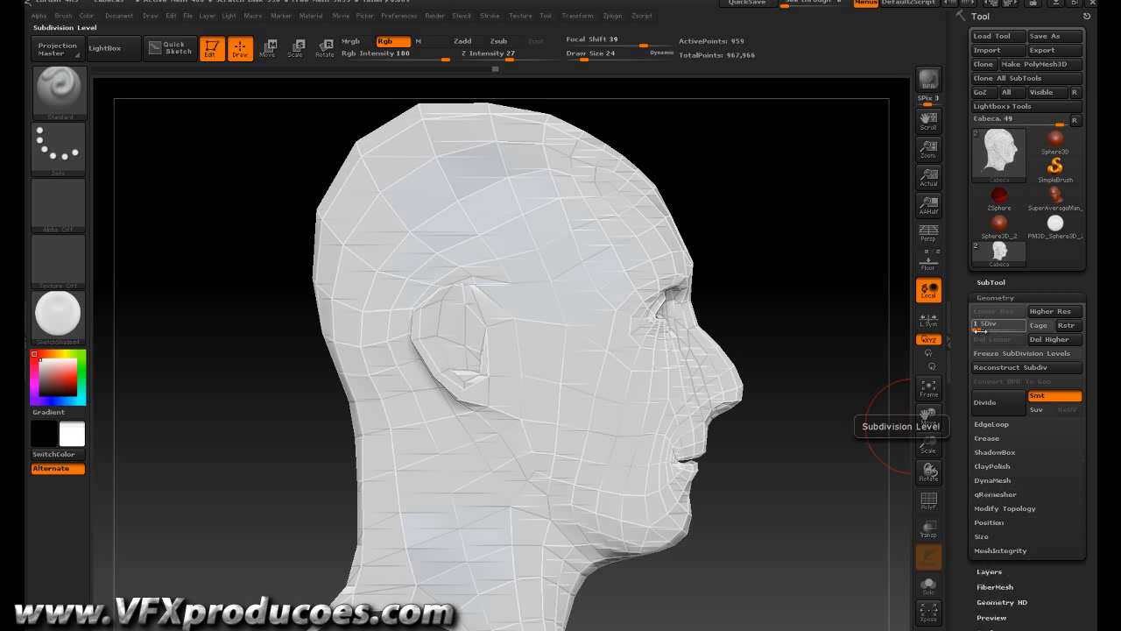
{"action": "left_click_drag", "start_coordinate": [981, 328], "coordinate": [999, 326]}
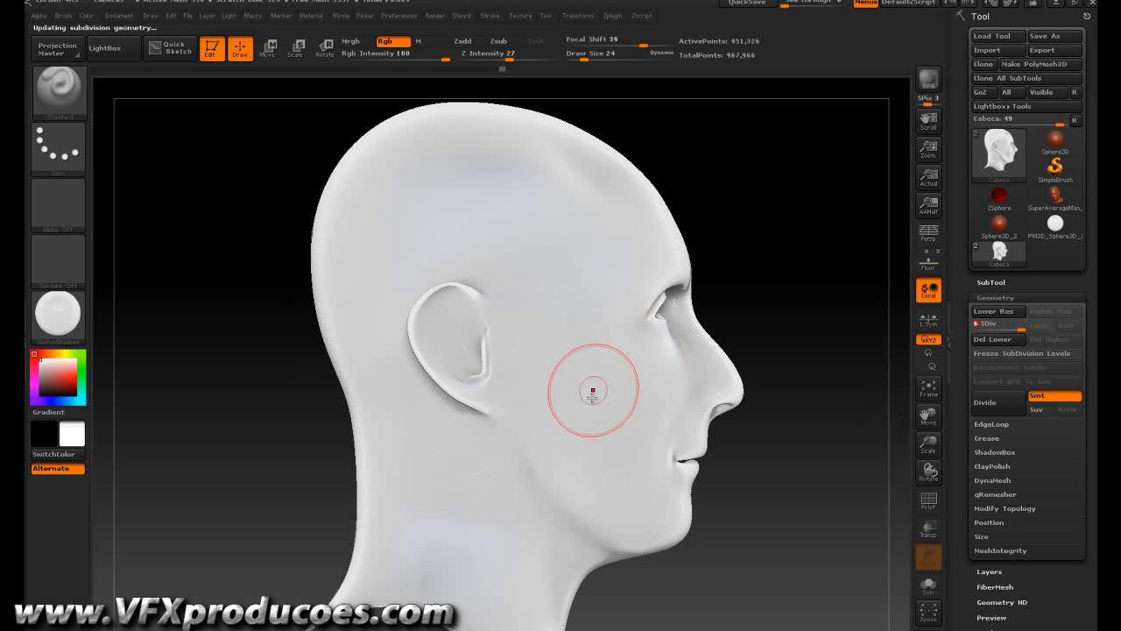
{"action": "left_click", "coordinate": [929, 499]}
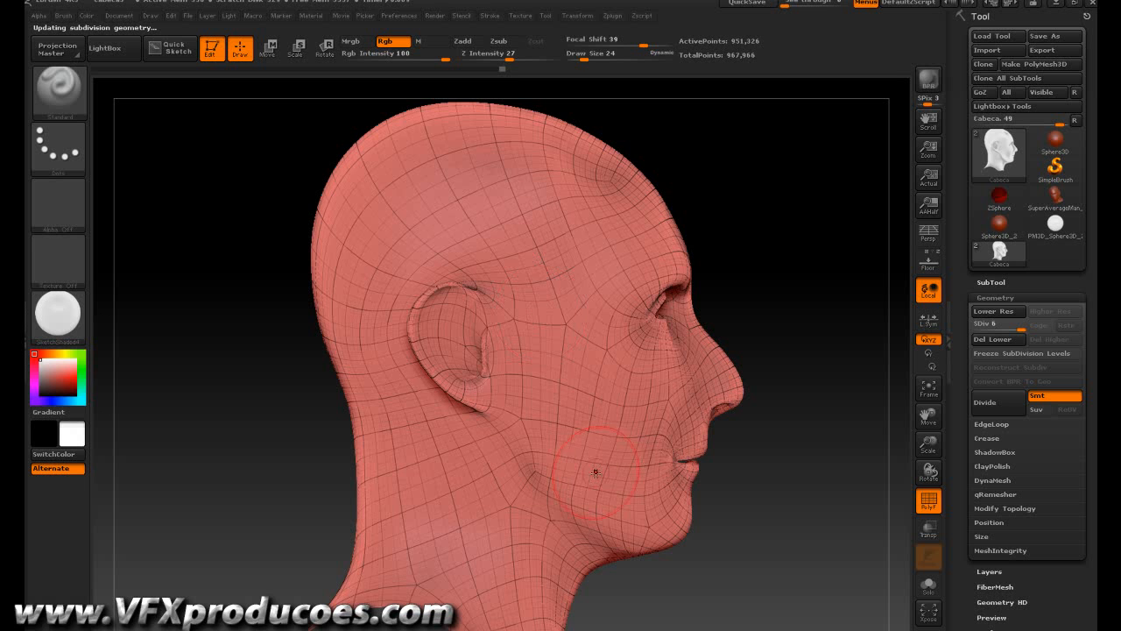
{"action": "left_click", "coordinate": [929, 503]}
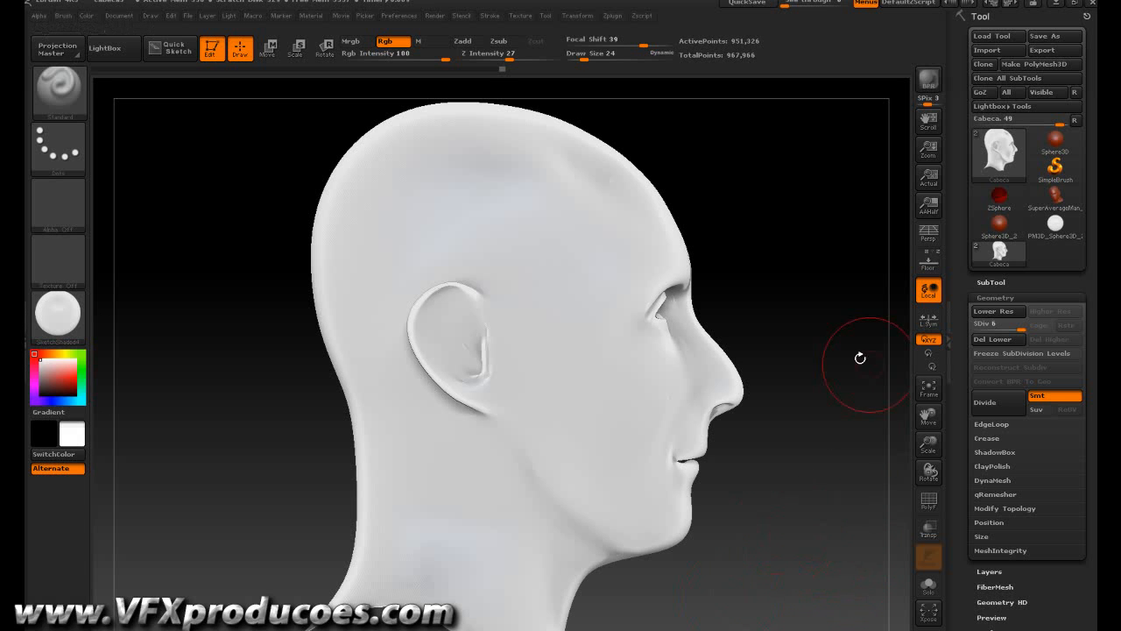
{"action": "left_click", "coordinate": [526, 16]}
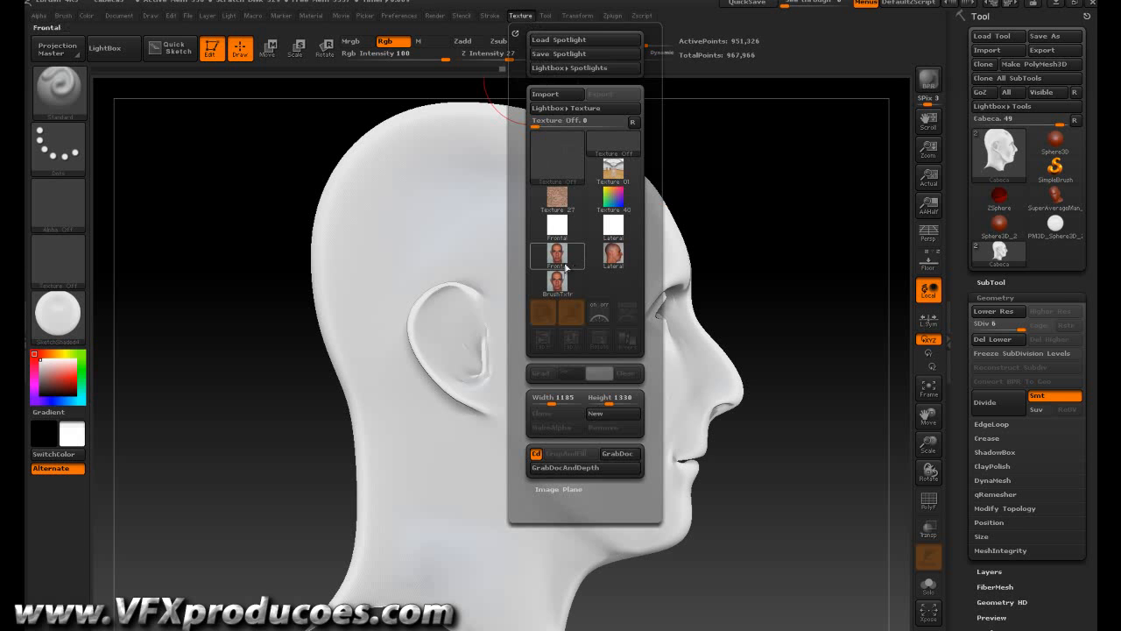
{"action": "mouse_move", "coordinate": [588, 259]}
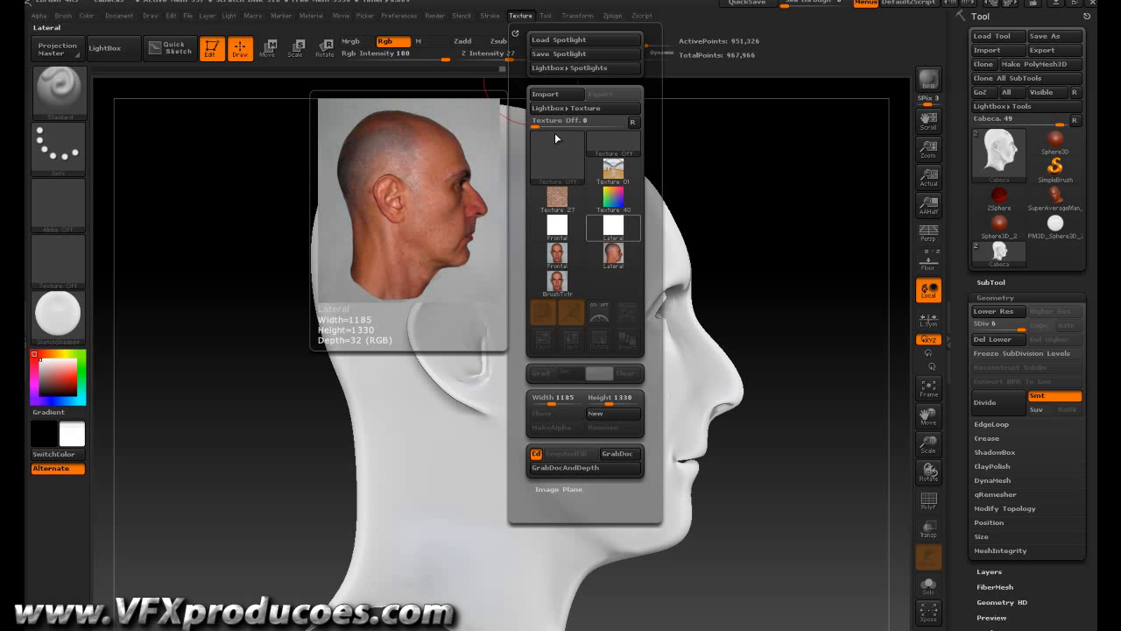
{"action": "left_click", "coordinate": [554, 95]}
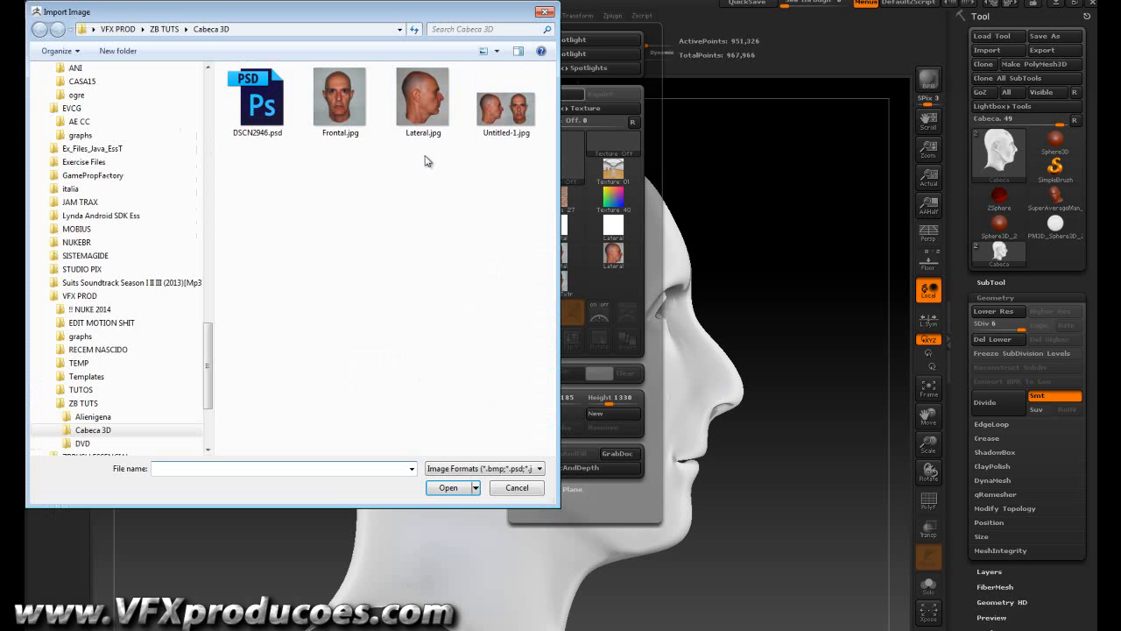
{"action": "left_click_drag", "start_coordinate": [442, 175], "coordinate": [309, 68]}
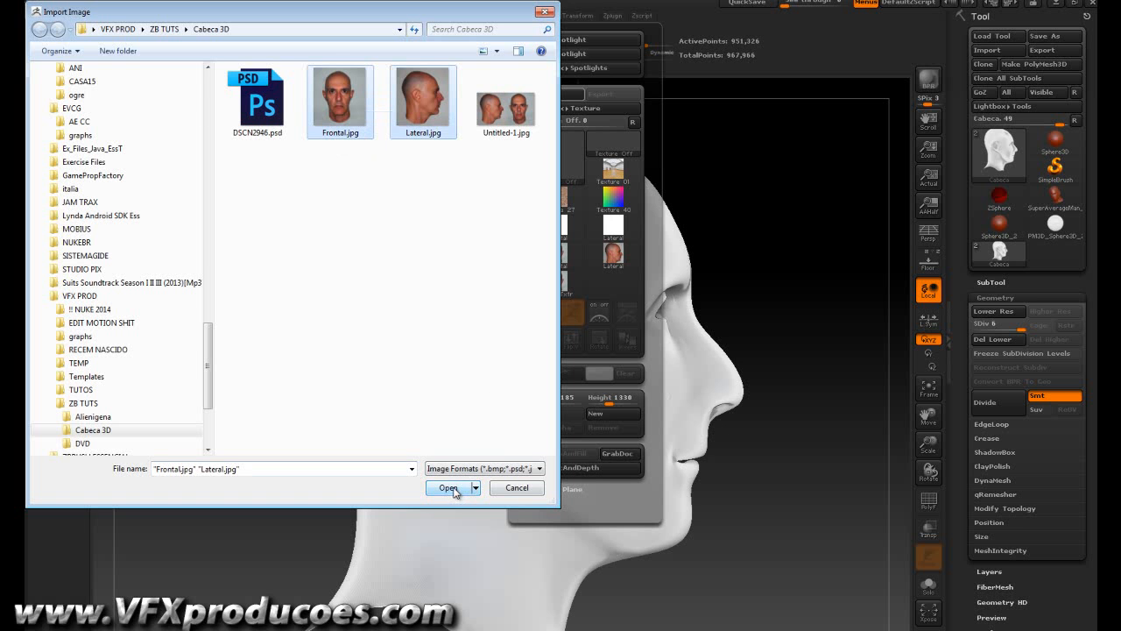
{"action": "left_click", "coordinate": [524, 492]}
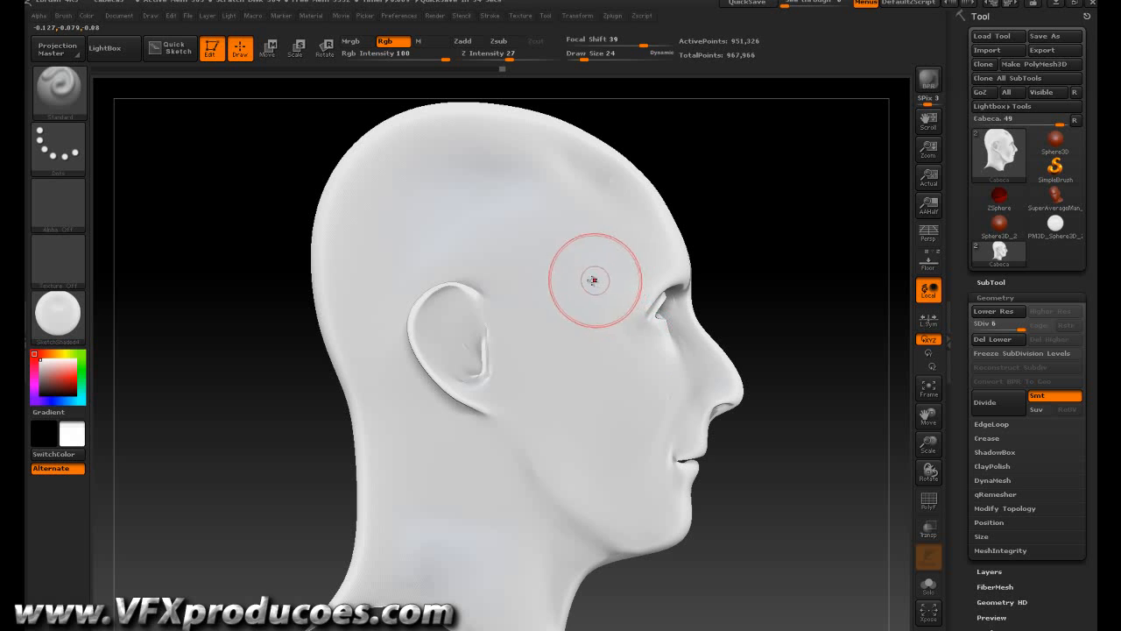
Load the Lateral side photo into Spotlight and hide the LightBox browser
{"action": "left_click", "coordinate": [521, 16]}
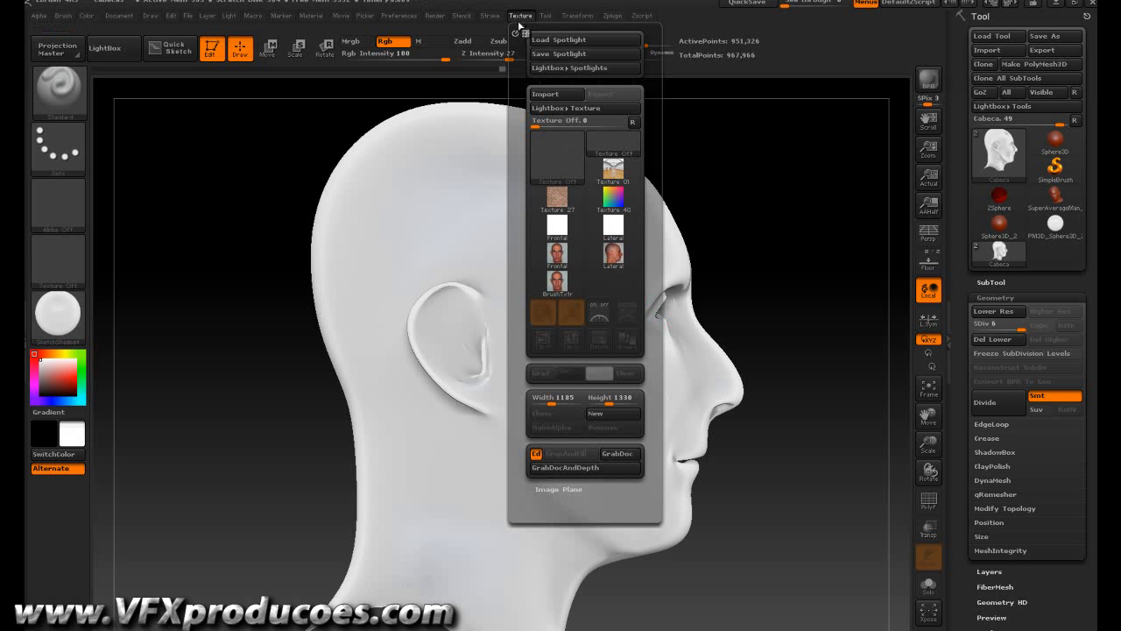
{"action": "left_click", "coordinate": [614, 257]}
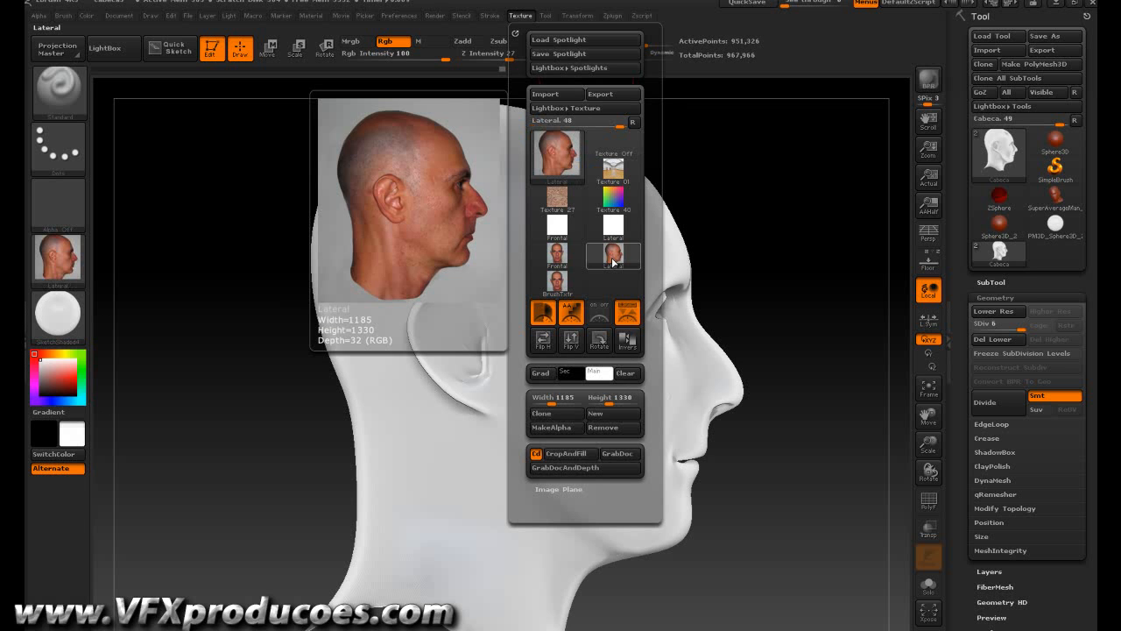
{"action": "left_click", "coordinate": [632, 317]}
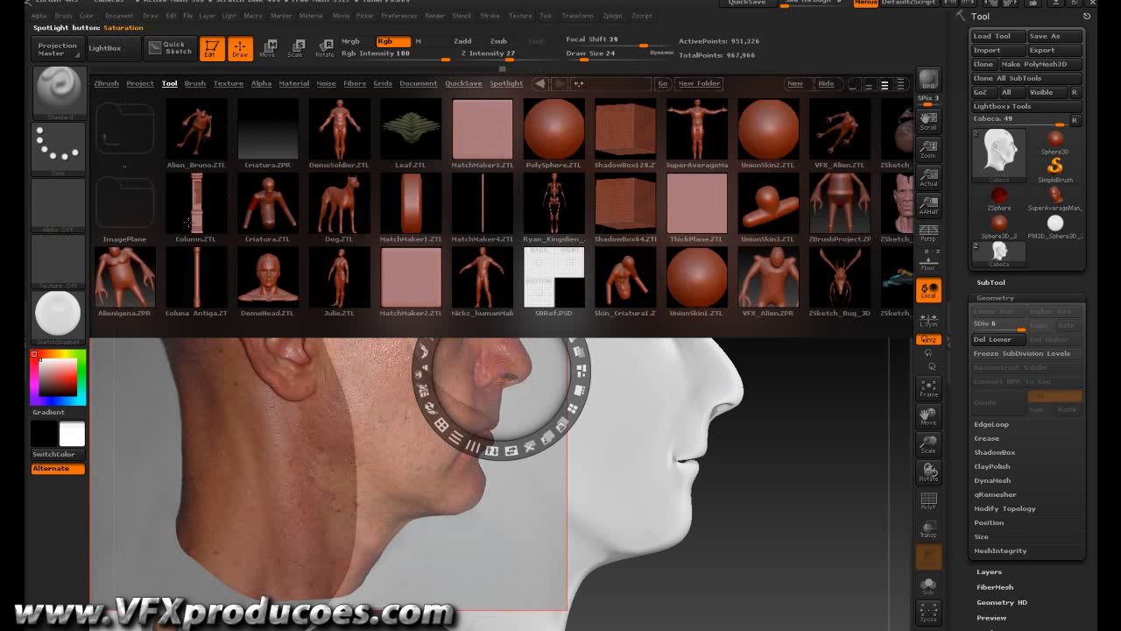
{"action": "left_click", "coordinate": [105, 47]}
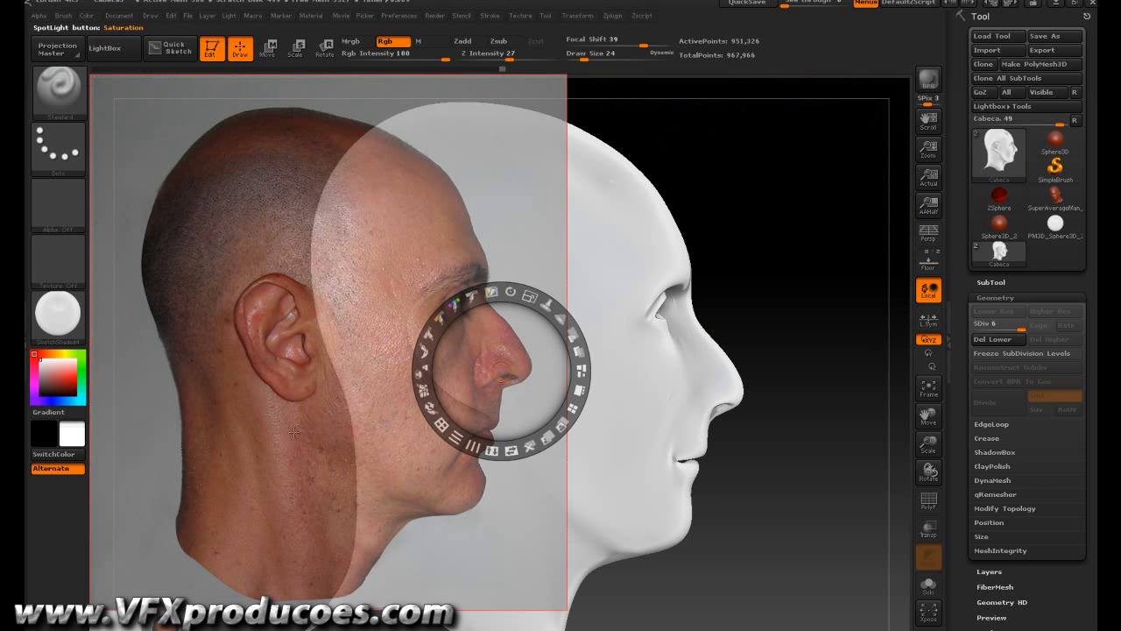
Move and enlarge the Lateral photo in Spotlight until its ear, skull and face profile overlap the head in side view
{"action": "left_click_drag", "start_coordinate": [471, 412], "coordinate": [518, 420]}
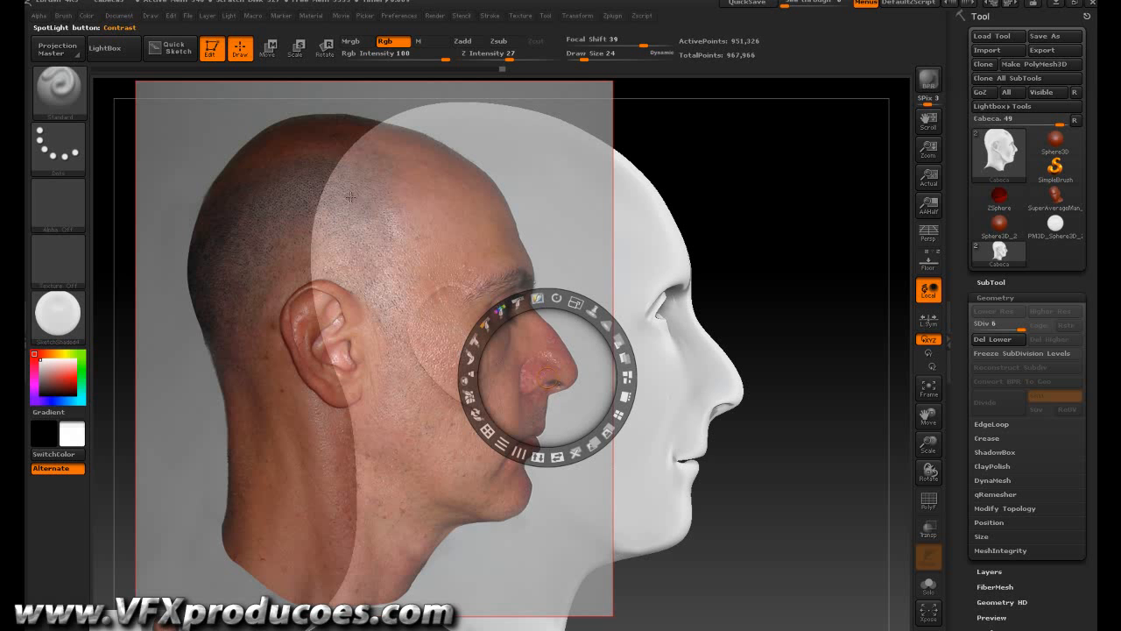
{"action": "left_click_drag", "start_coordinate": [502, 394], "coordinate": [527, 399]}
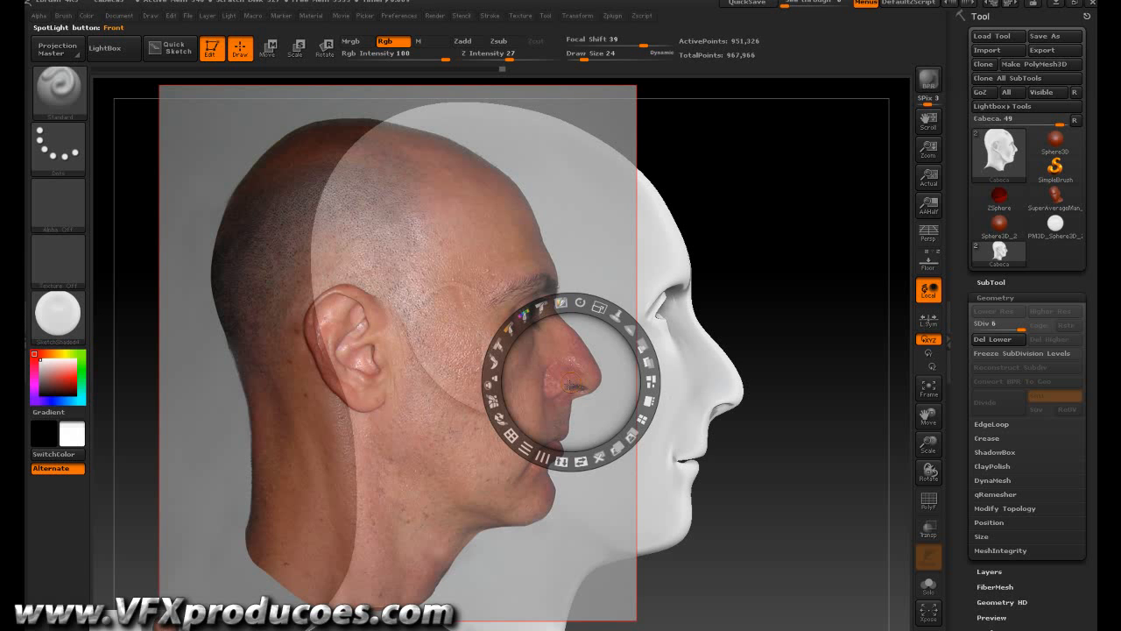
{"action": "left_click_drag", "start_coordinate": [571, 383], "coordinate": [746, 523]}
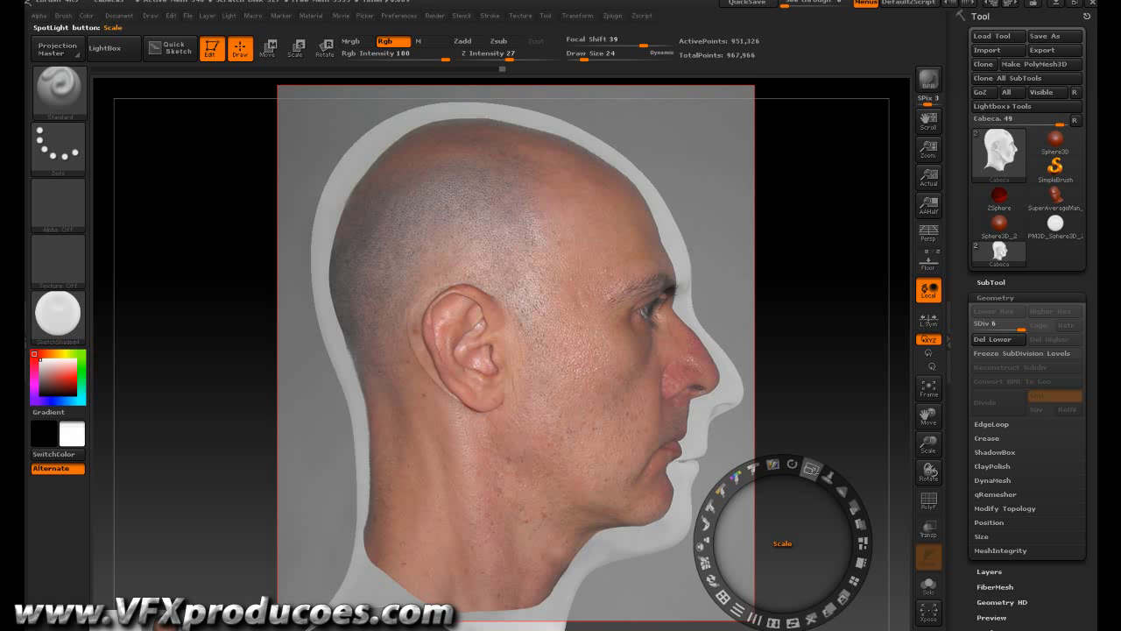
{"action": "left_click_drag", "start_coordinate": [810, 469], "coordinate": [817, 477]}
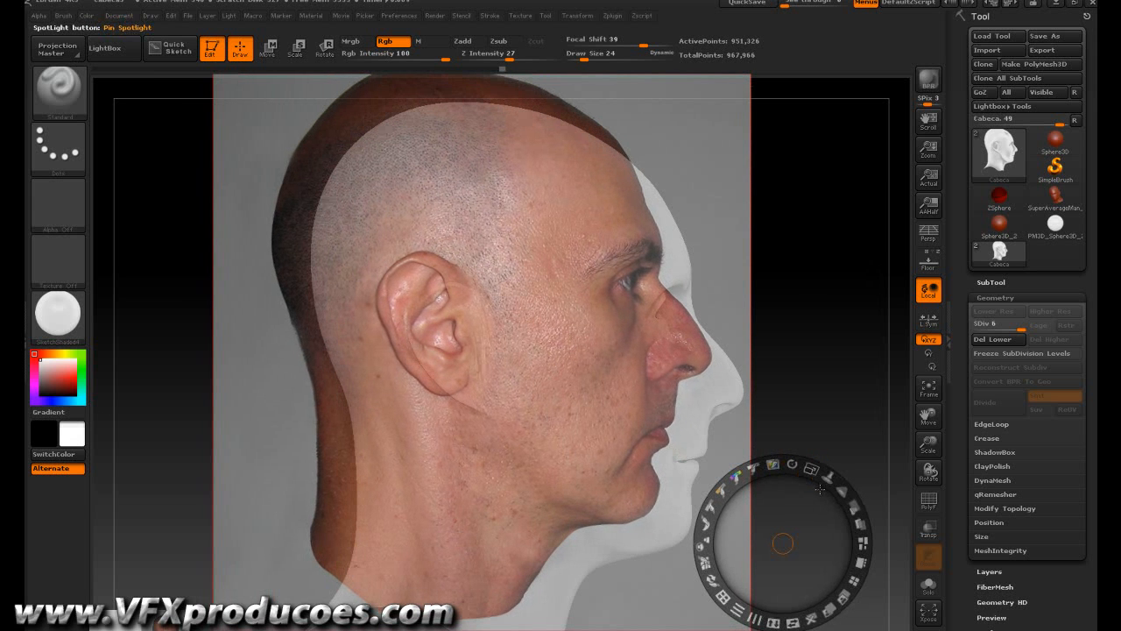
{"action": "left_click_drag", "start_coordinate": [810, 469], "coordinate": [822, 538]}
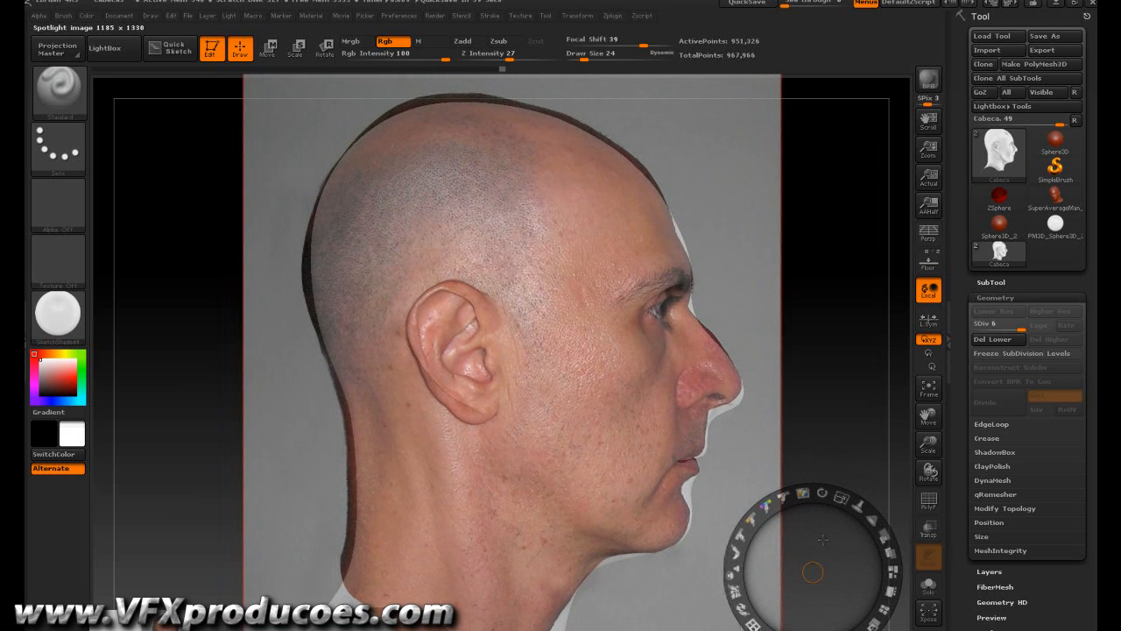
{"action": "left_click_drag", "start_coordinate": [842, 500], "coordinate": [845, 502]}
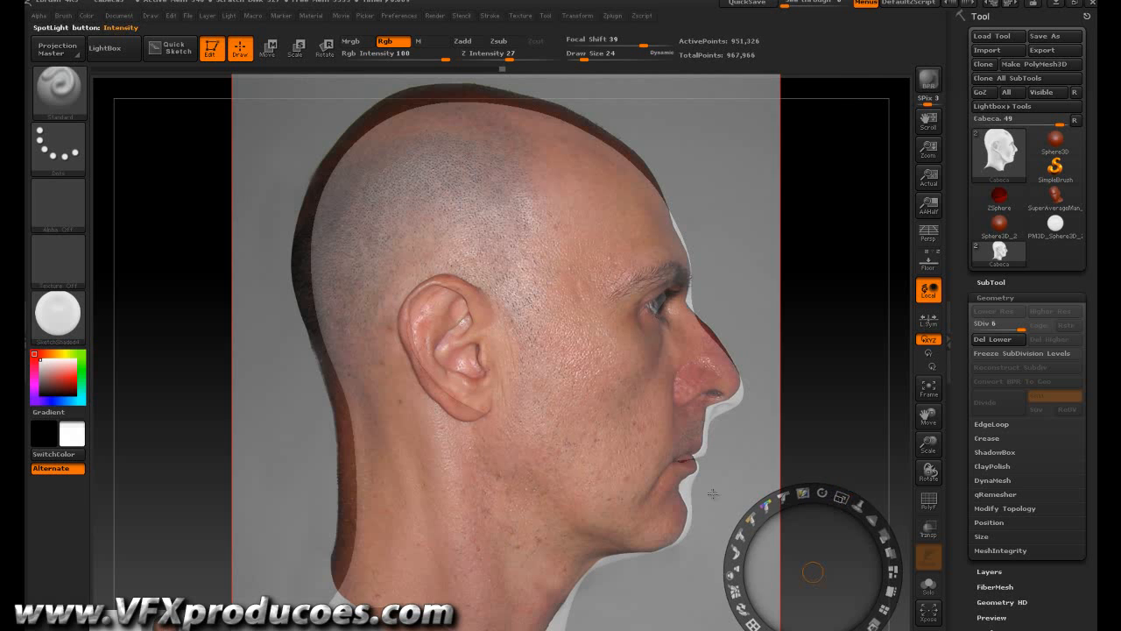
{"action": "left_click", "coordinate": [570, 483]}
{"action": "left_click_drag", "start_coordinate": [572, 481], "coordinate": [580, 486]}
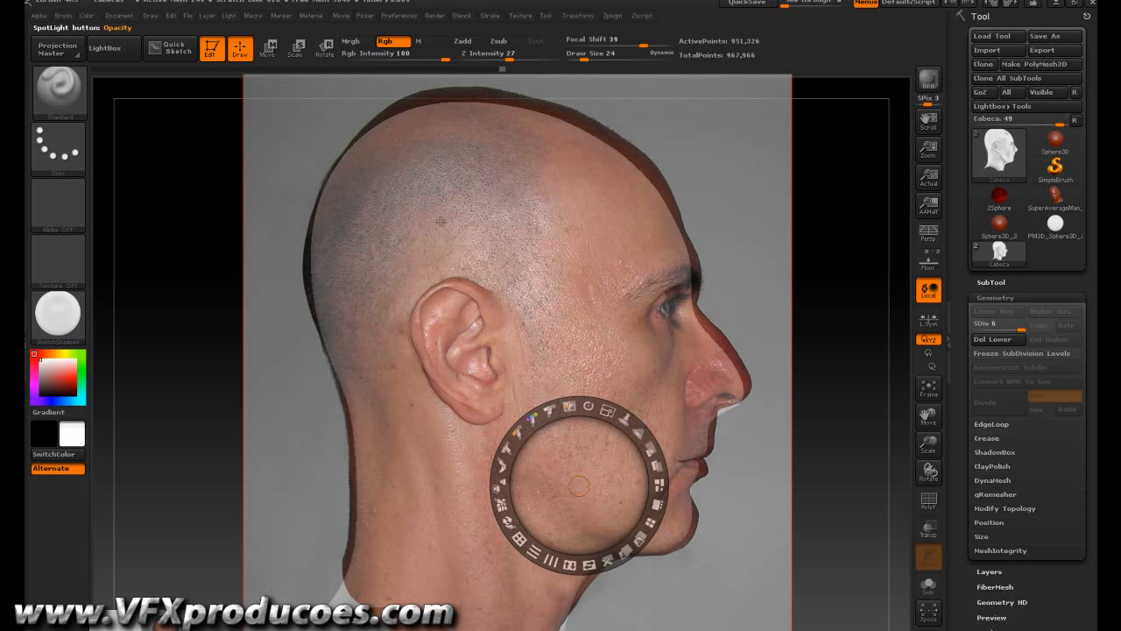
With Focal Shift 6 and RGB only, paint the side photo onto the skull, cheek, jaw and neck, leaving out the ear and front face
{"action": "left_click_drag", "start_coordinate": [643, 44], "coordinate": [640, 44]}
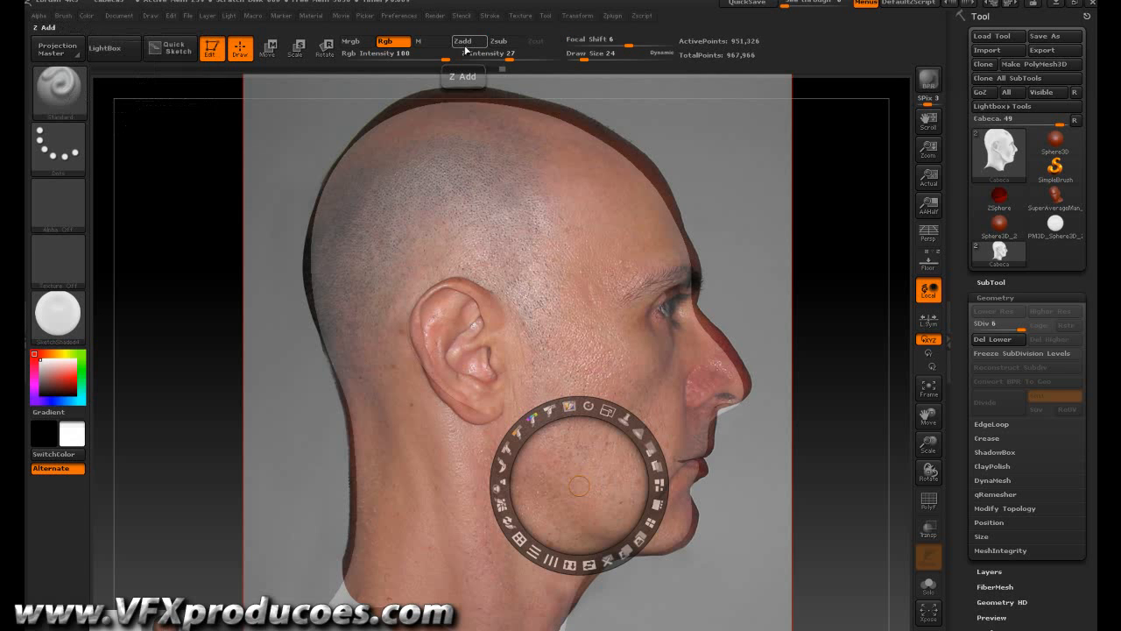
{"action": "left_click", "coordinate": [473, 45]}
{"action": "left_click", "coordinate": [473, 45]}
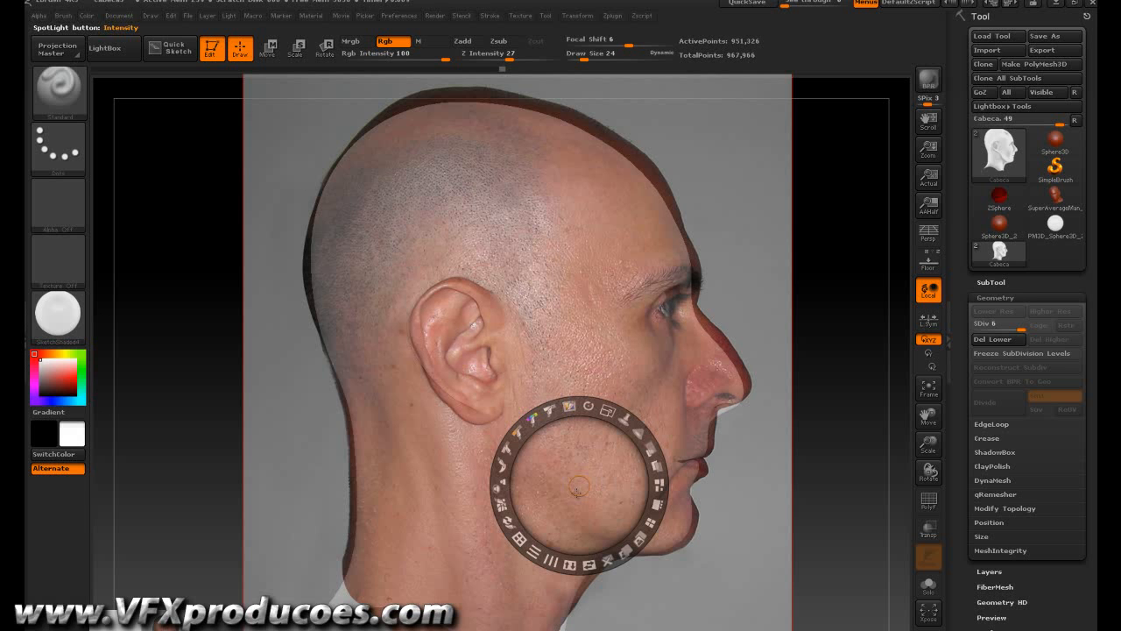
{"action": "key", "text": "shift+z"}
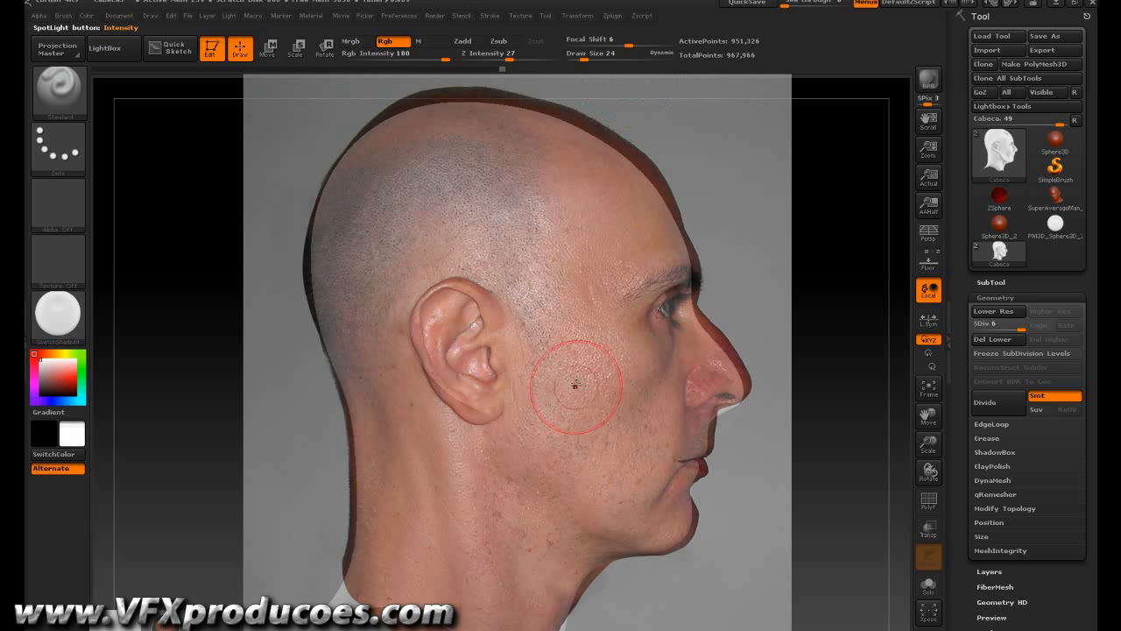
{"action": "mouse_move", "coordinate": [570, 450]}
{"action": "left_mouse_down"}
{"action": "mouse_move", "coordinate": [578, 458]}
{"action": "mouse_move", "coordinate": [565, 285]}
{"action": "mouse_move", "coordinate": [527, 230]}
{"action": "mouse_move", "coordinate": [539, 175]}
{"action": "mouse_move", "coordinate": [570, 158]}
{"action": "mouse_move", "coordinate": [594, 251]}
{"action": "mouse_move", "coordinate": [614, 192]}
{"action": "mouse_move", "coordinate": [605, 149]}
{"action": "mouse_move", "coordinate": [455, 109]}
{"action": "mouse_move", "coordinate": [538, 130]}
{"action": "mouse_move", "coordinate": [411, 180]}
{"action": "mouse_move", "coordinate": [341, 175]}
{"action": "mouse_move", "coordinate": [477, 208]}
{"action": "mouse_move", "coordinate": [502, 227]}
{"action": "mouse_move", "coordinate": [486, 250]}
{"action": "mouse_move", "coordinate": [495, 277]}
{"action": "mouse_move", "coordinate": [517, 281]}
{"action": "mouse_move", "coordinate": [534, 383]}
{"action": "mouse_move", "coordinate": [526, 433]}
{"action": "mouse_move", "coordinate": [490, 460]}
{"action": "mouse_move", "coordinate": [429, 452]}
{"action": "mouse_move", "coordinate": [382, 423]}
{"action": "mouse_move", "coordinate": [364, 346]}
{"action": "mouse_move", "coordinate": [386, 281]}
{"action": "mouse_move", "coordinate": [367, 375]}
{"action": "mouse_move", "coordinate": [333, 324]}
{"action": "mouse_move", "coordinate": [323, 195]}
{"action": "left_mouse_up"}
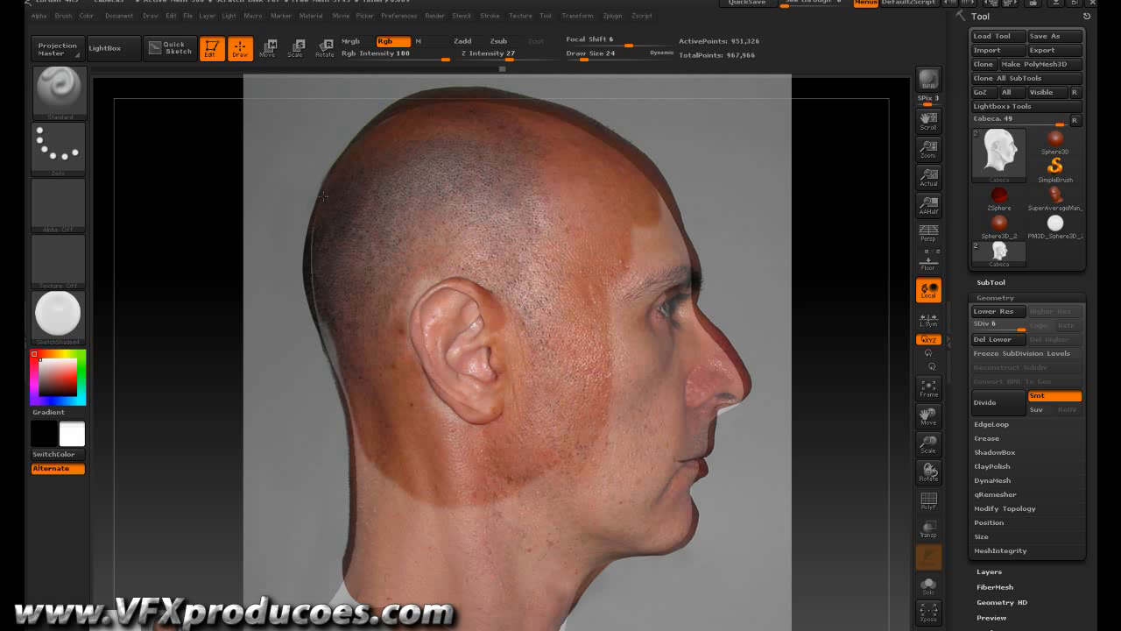
{"action": "left_click_drag", "start_coordinate": [311, 320], "coordinate": [306, 269]}
{"action": "mouse_move", "coordinate": [327, 362]}
{"action": "left_mouse_down"}
{"action": "mouse_move", "coordinate": [381, 521]}
{"action": "mouse_move", "coordinate": [386, 561]}
{"action": "mouse_move", "coordinate": [364, 591]}
{"action": "left_mouse_up"}
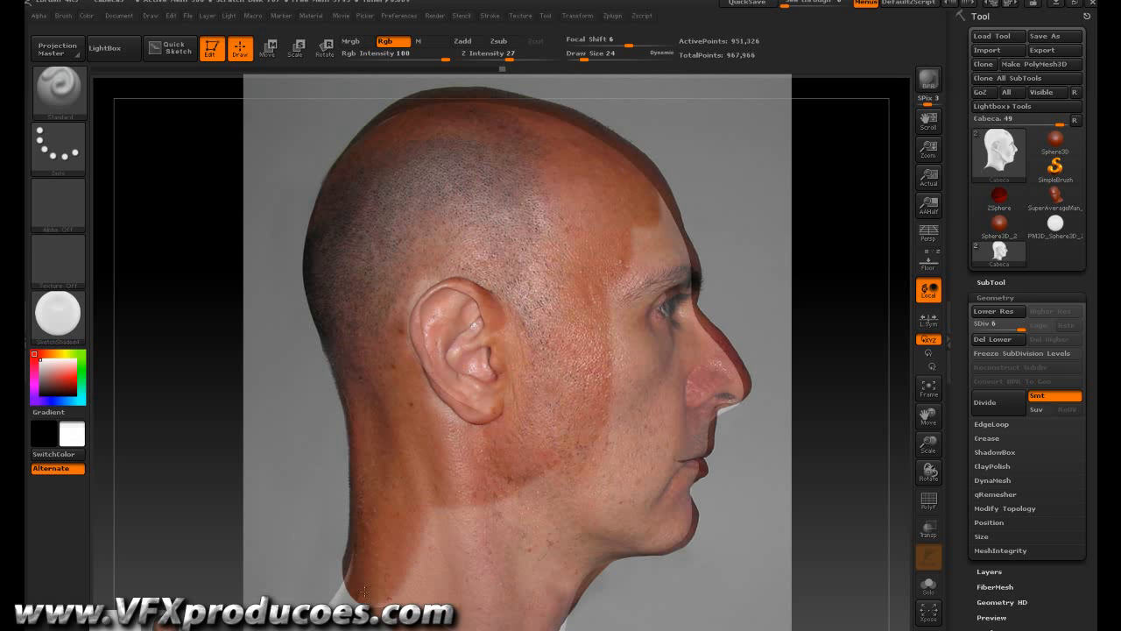
{"action": "mouse_move", "coordinate": [390, 534]}
{"action": "left_mouse_down"}
{"action": "mouse_move", "coordinate": [452, 552]}
{"action": "mouse_move", "coordinate": [491, 517]}
{"action": "mouse_move", "coordinate": [535, 558]}
{"action": "mouse_move", "coordinate": [592, 536]}
{"action": "mouse_move", "coordinate": [565, 613]}
{"action": "mouse_move", "coordinate": [465, 624]}
{"action": "left_mouse_up"}
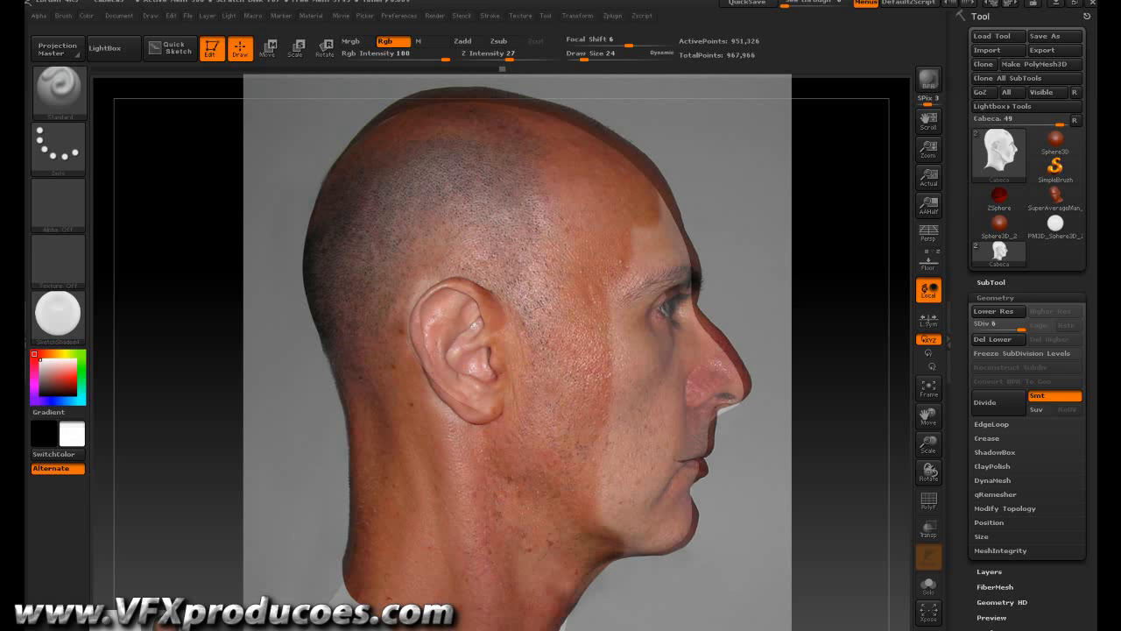
{"action": "mouse_move", "coordinate": [608, 574]}
{"action": "left_mouse_down"}
{"action": "mouse_move", "coordinate": [640, 539]}
{"action": "mouse_move", "coordinate": [622, 504]}
{"action": "mouse_move", "coordinate": [616, 548]}
{"action": "left_mouse_up"}
{"action": "left_click_drag", "start_coordinate": [585, 470], "coordinate": [582, 274]}
{"action": "mouse_move", "coordinate": [671, 176]}
{"action": "left_mouse_down"}
{"action": "mouse_move", "coordinate": [597, 298]}
{"action": "mouse_move", "coordinate": [600, 480]}
{"action": "left_mouse_up"}
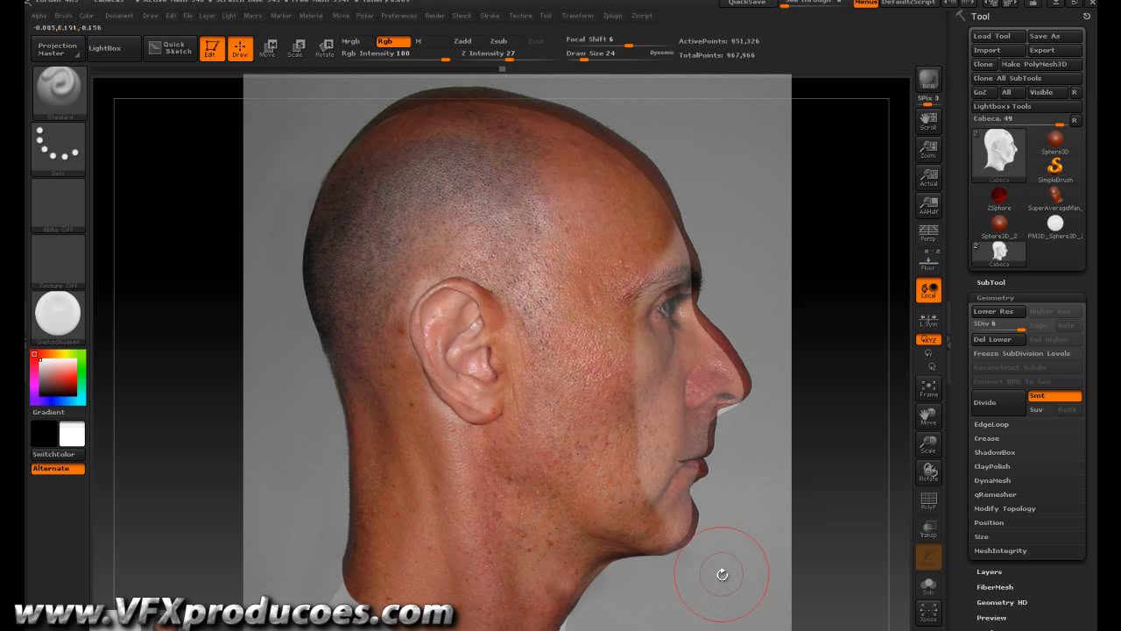
Hide the Spotlight photo and inspect the painted head from the three-quarter, back and side views
{"action": "left_click_drag", "start_coordinate": [751, 578], "coordinate": [751, 406]}
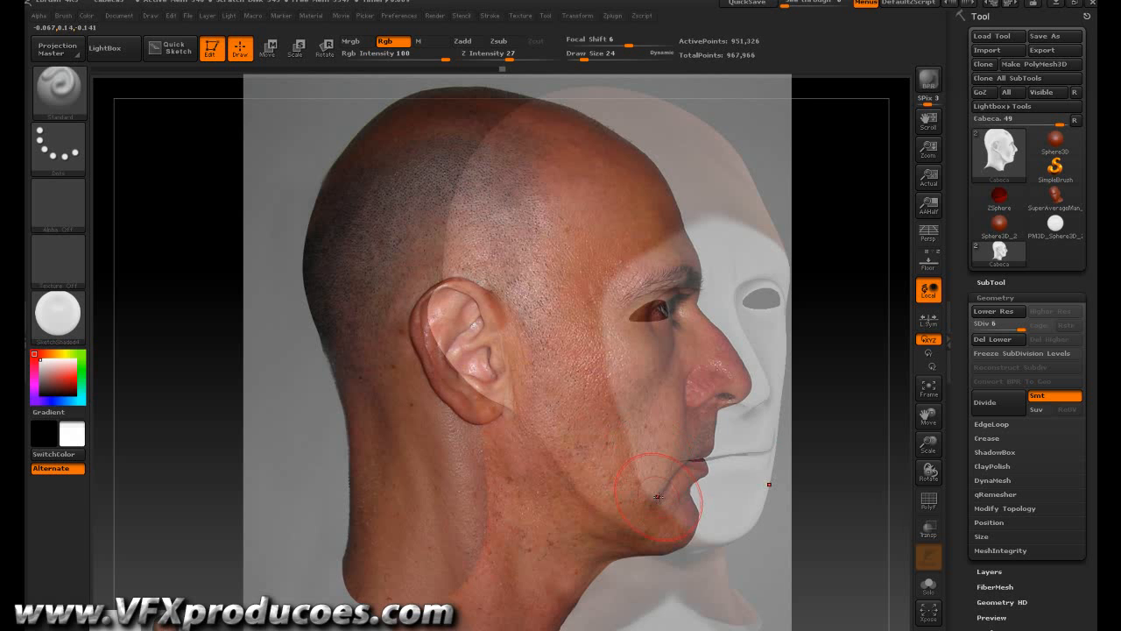
{"action": "key", "text": "shift"}
{"action": "key", "text": "shift+z"}
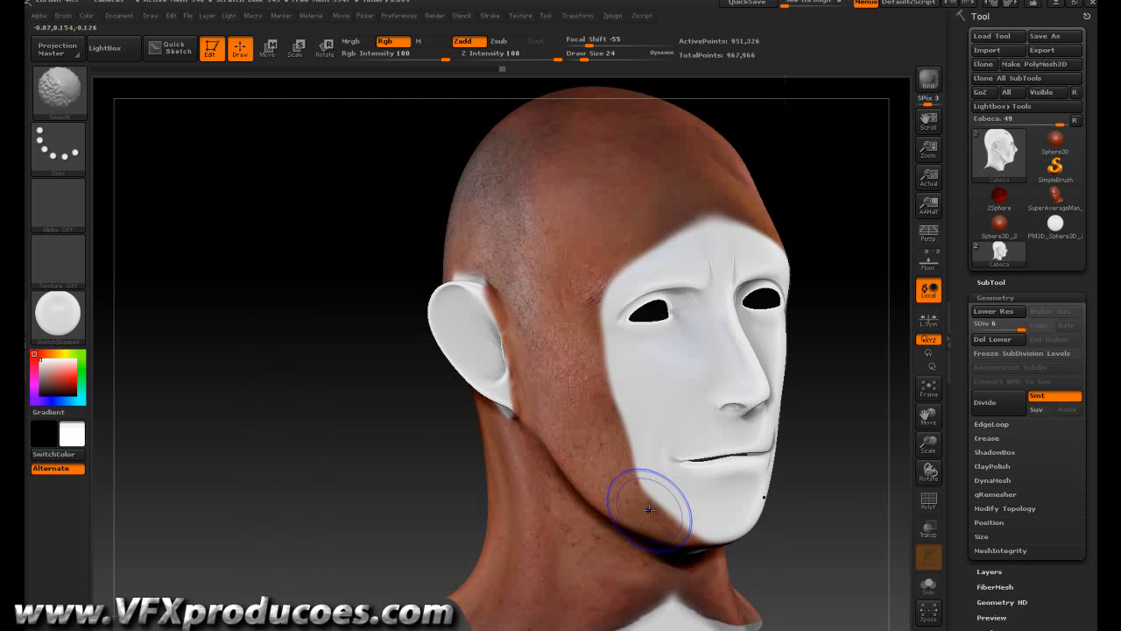
{"action": "mouse_move", "coordinate": [361, 507]}
{"action": "left_mouse_down"}
{"action": "mouse_move", "coordinate": [403, 501]}
{"action": "mouse_move", "coordinate": [380, 506]}
{"action": "mouse_move", "coordinate": [333, 476]}
{"action": "mouse_move", "coordinate": [439, 487]}
{"action": "left_mouse_up"}
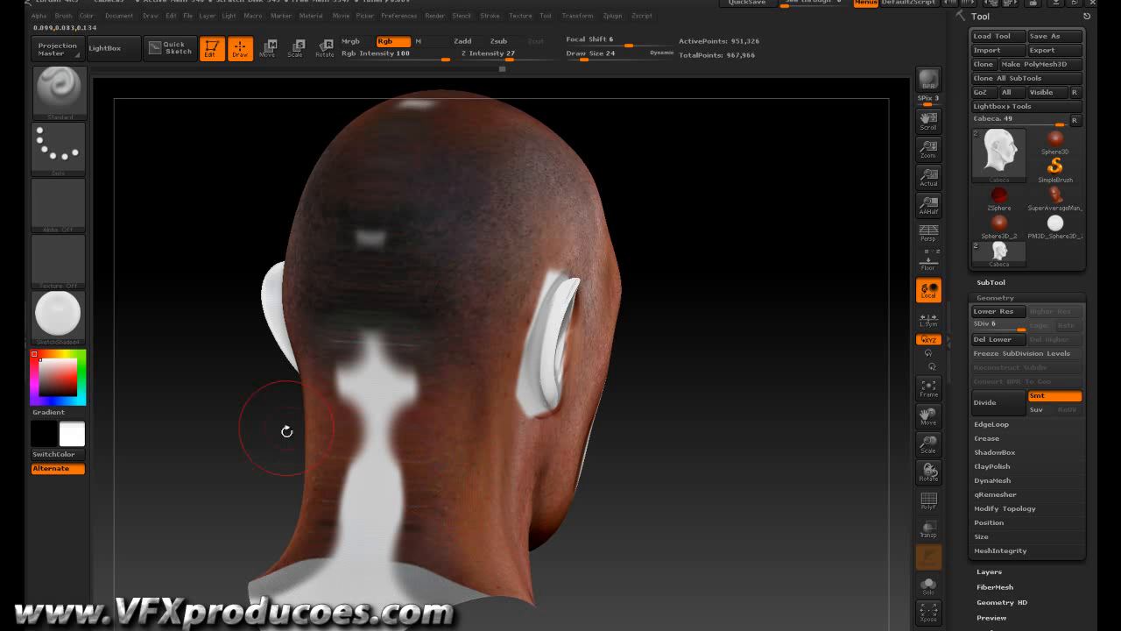
{"action": "left_click_drag", "start_coordinate": [638, 497], "coordinate": [674, 509]}
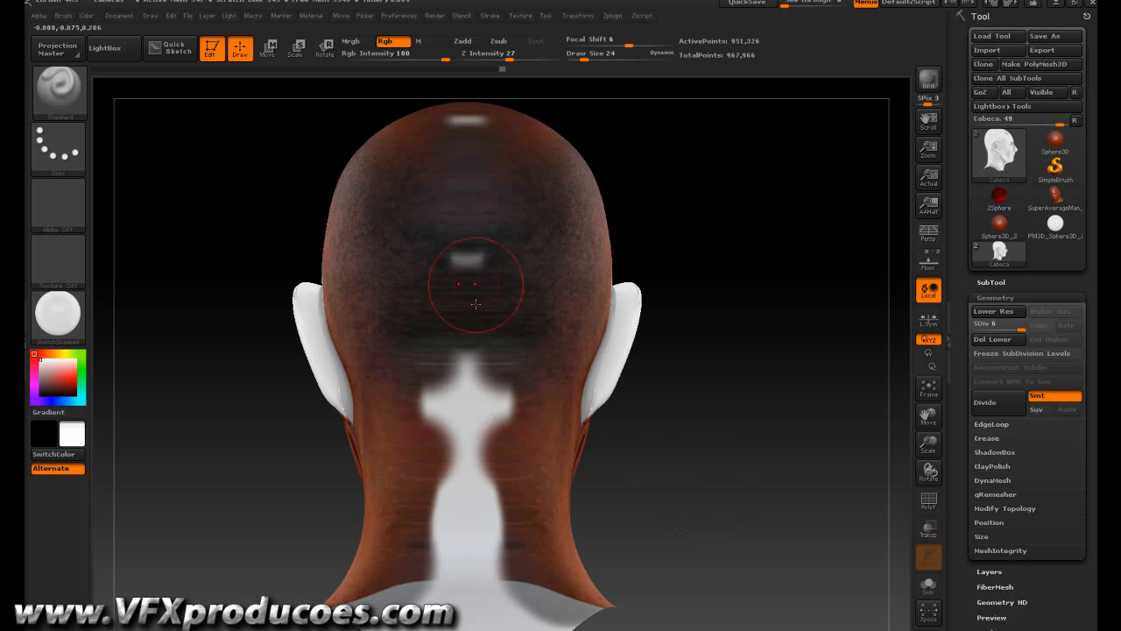
{"action": "mouse_move", "coordinate": [790, 522]}
{"action": "left_mouse_down"}
{"action": "mouse_move", "coordinate": [724, 552]}
{"action": "mouse_move", "coordinate": [659, 545]}
{"action": "mouse_move", "coordinate": [701, 564]}
{"action": "left_mouse_up"}
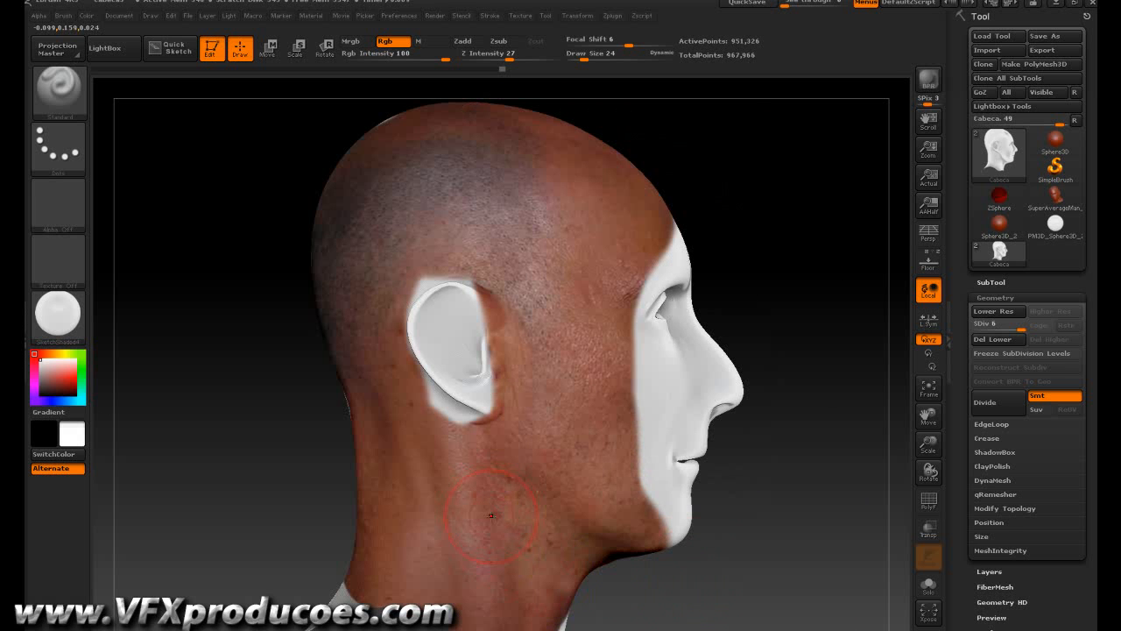
Show the Spotlight photo again and move, rotate and scale it until its ear lines up with the model's ear
{"action": "key", "text": "shift"}
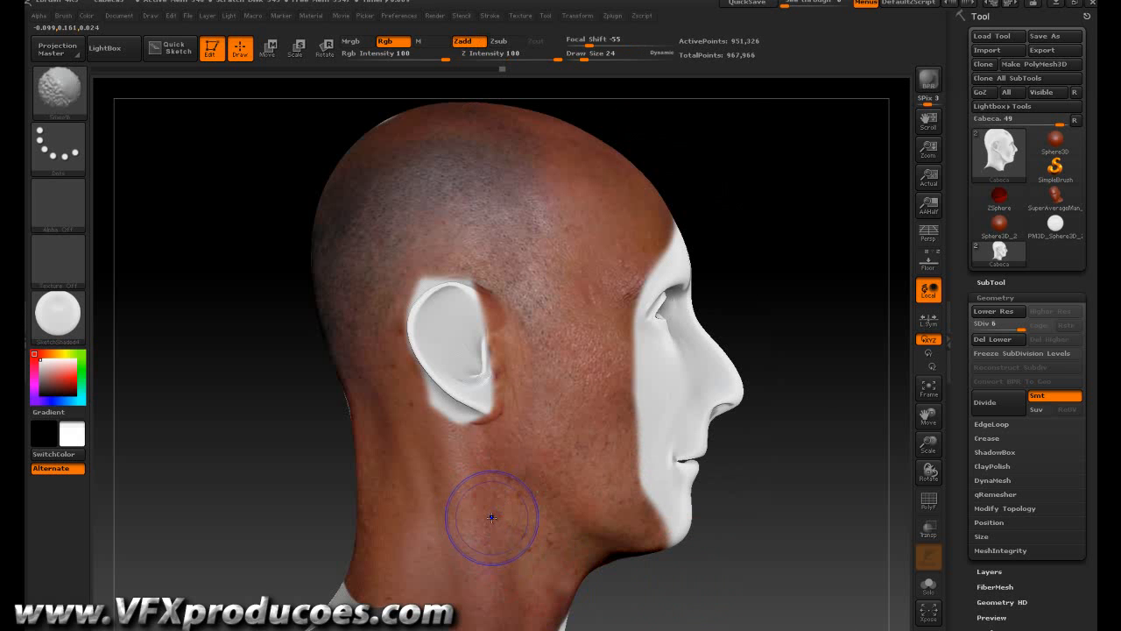
{"action": "key", "text": "shift+z"}
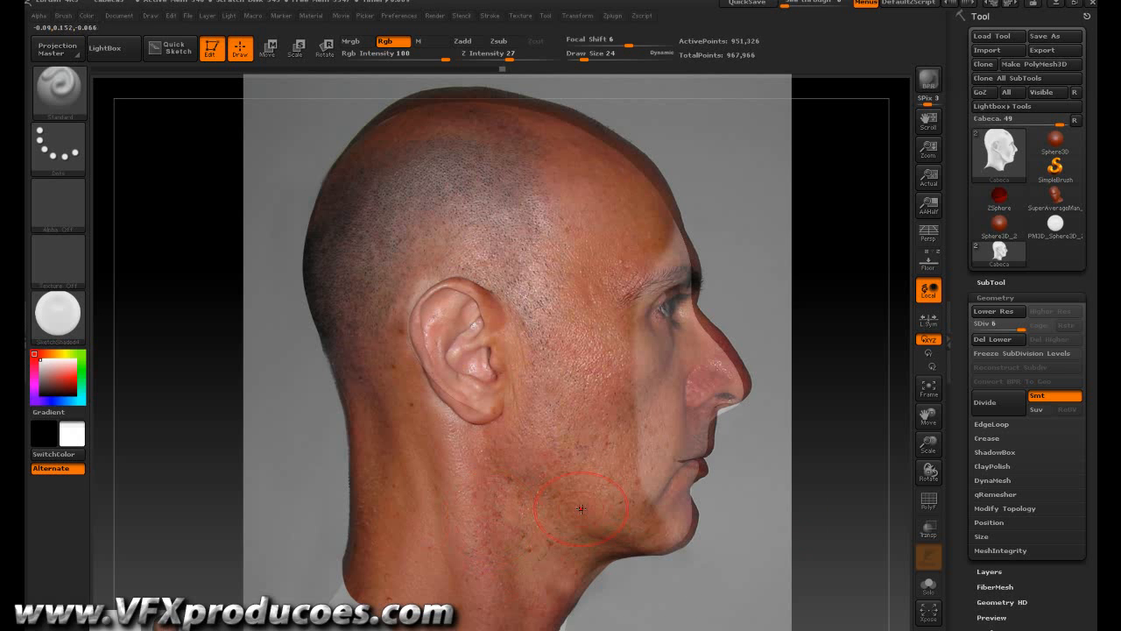
{"action": "key", "text": "z"}
{"action": "mouse_move", "coordinate": [601, 527]}
{"action": "left_mouse_down"}
{"action": "mouse_move", "coordinate": [604, 502]}
{"action": "mouse_move", "coordinate": [680, 522]}
{"action": "mouse_move", "coordinate": [609, 505]}
{"action": "mouse_move", "coordinate": [600, 522]}
{"action": "mouse_move", "coordinate": [623, 531]}
{"action": "mouse_move", "coordinate": [603, 531]}
{"action": "mouse_move", "coordinate": [617, 518]}
{"action": "left_mouse_up"}
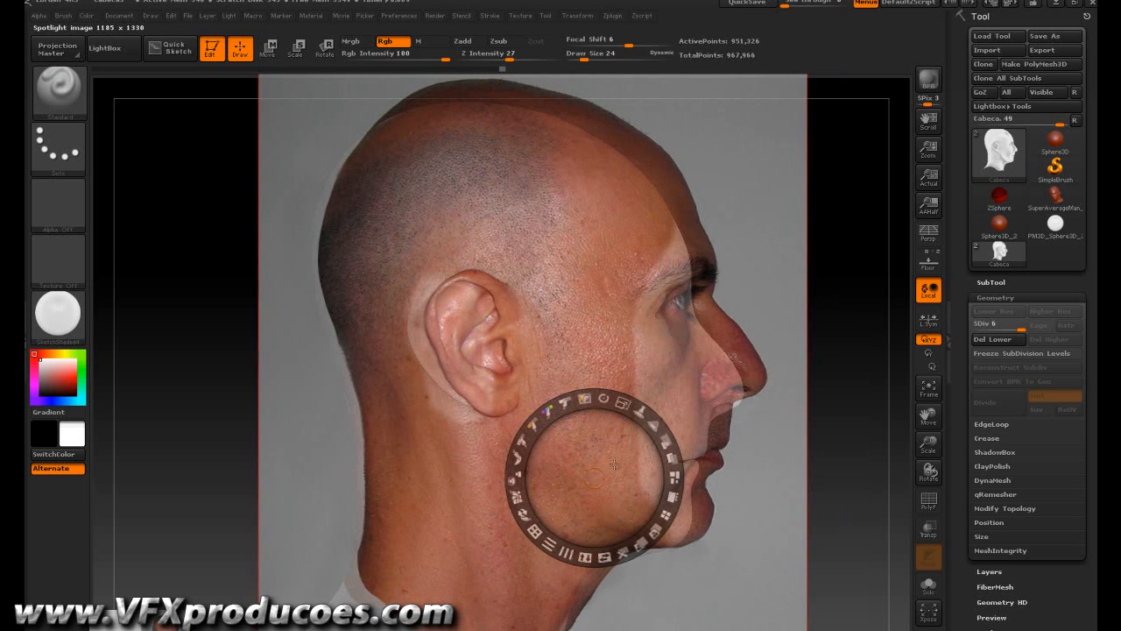
{"action": "left_click_drag", "start_coordinate": [617, 402], "coordinate": [599, 375]}
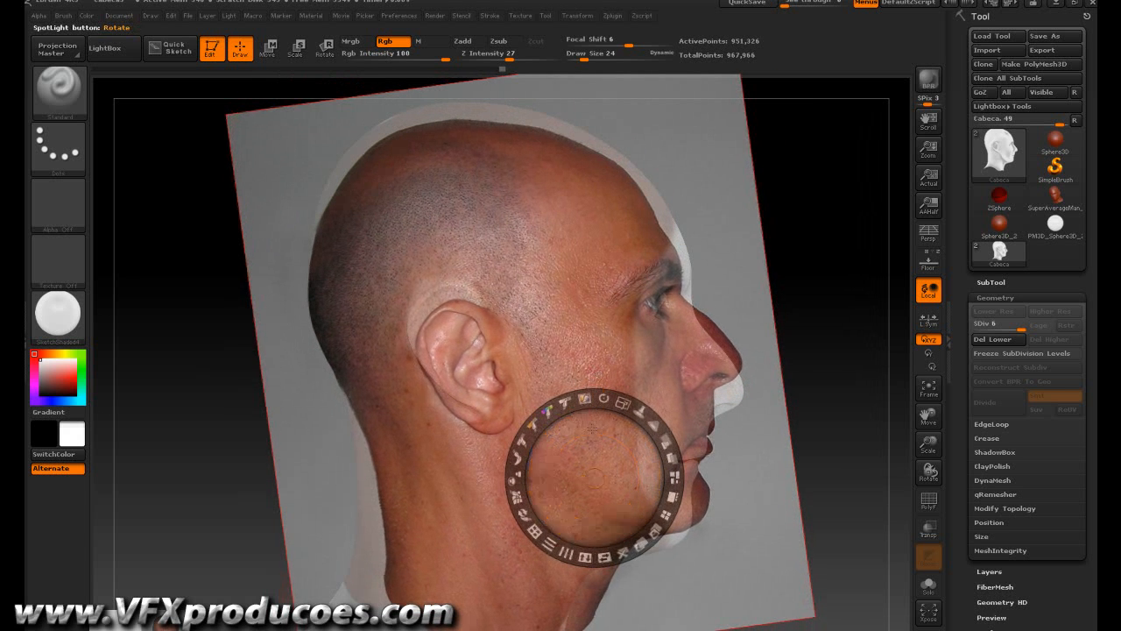
{"action": "left_click_drag", "start_coordinate": [598, 460], "coordinate": [591, 436]}
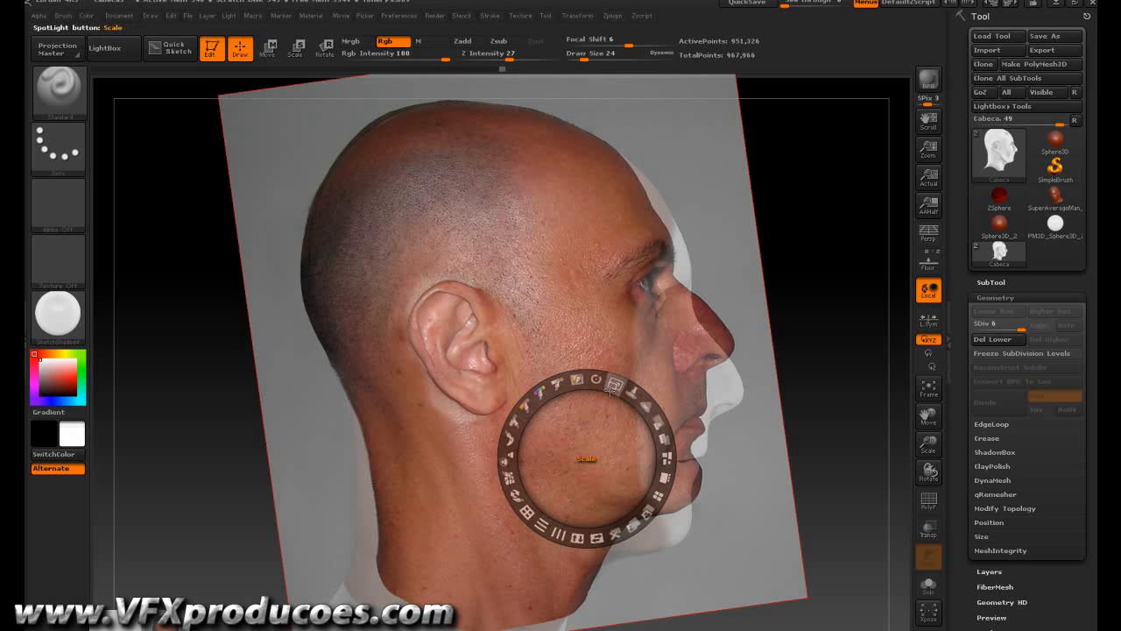
{"action": "left_click_drag", "start_coordinate": [616, 385], "coordinate": [615, 388]}
{"action": "left_click", "coordinate": [576, 380]}
{"action": "key", "text": "z"}
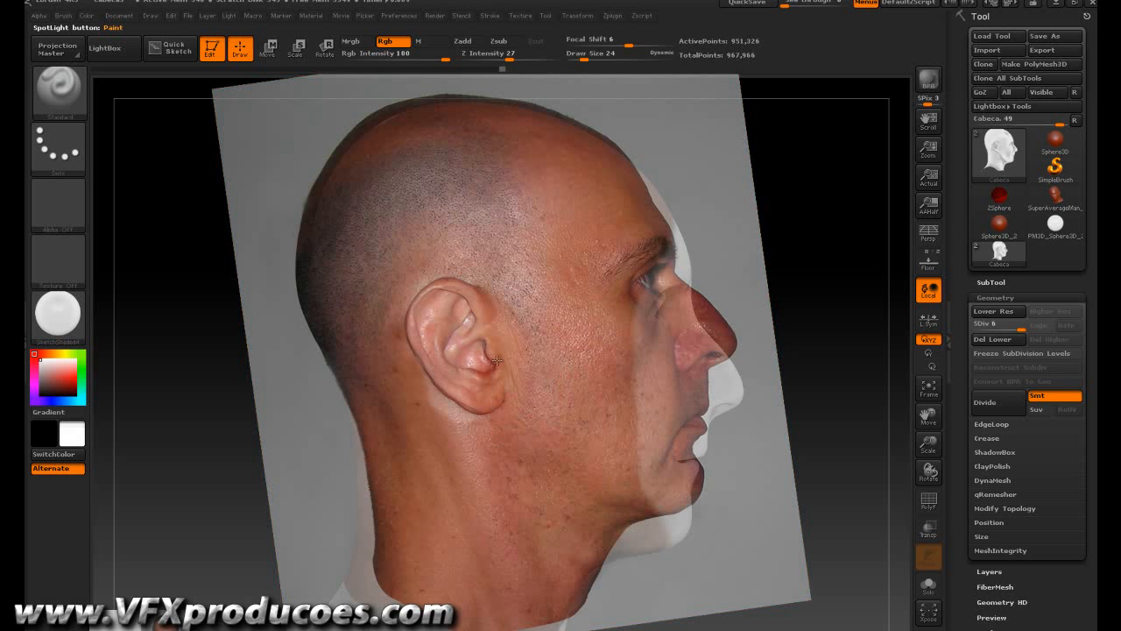
Paint the photo's ear onto the model's ear and check it from behind with the photo hidden
{"action": "left_click_drag", "start_coordinate": [439, 355], "coordinate": [449, 388]}
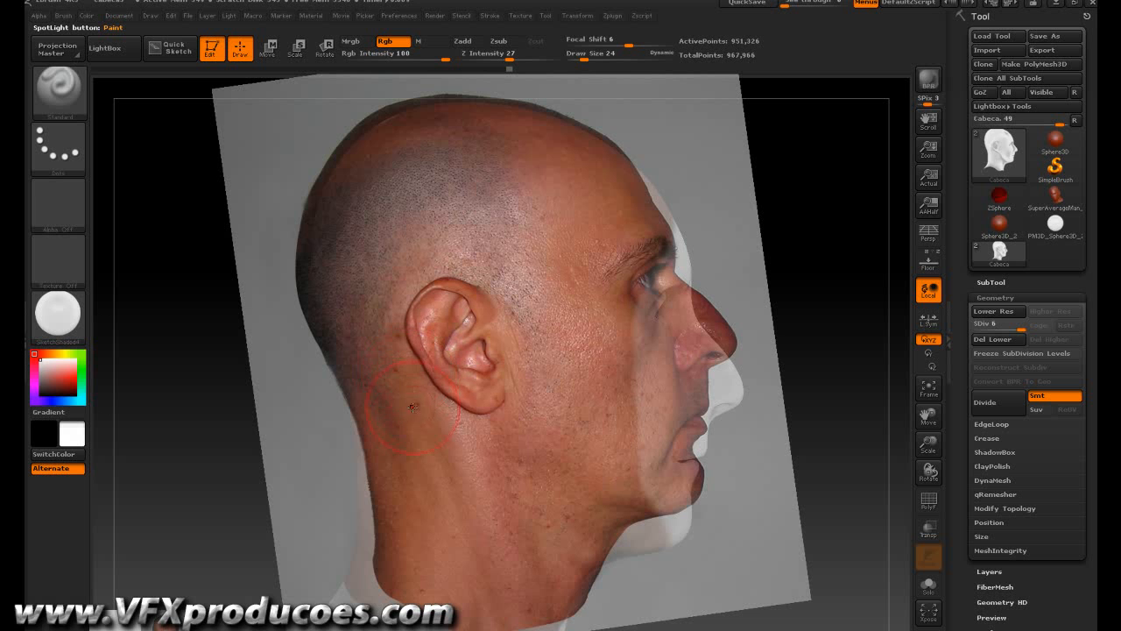
{"action": "key", "text": "shift+z"}
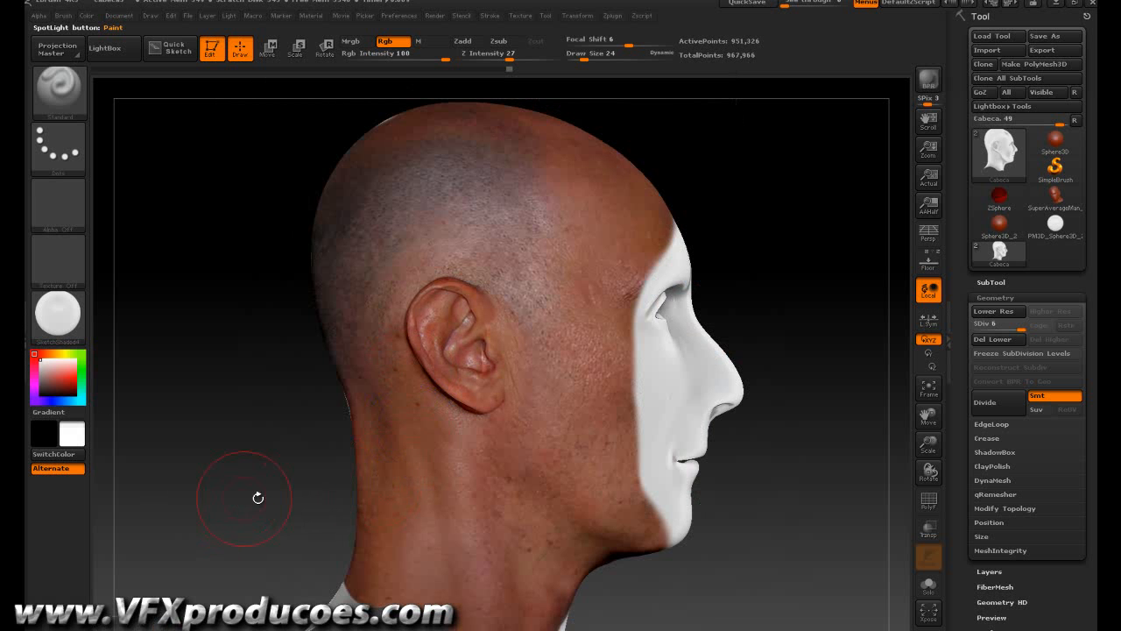
{"action": "left_click_drag", "start_coordinate": [806, 523], "coordinate": [843, 471]}
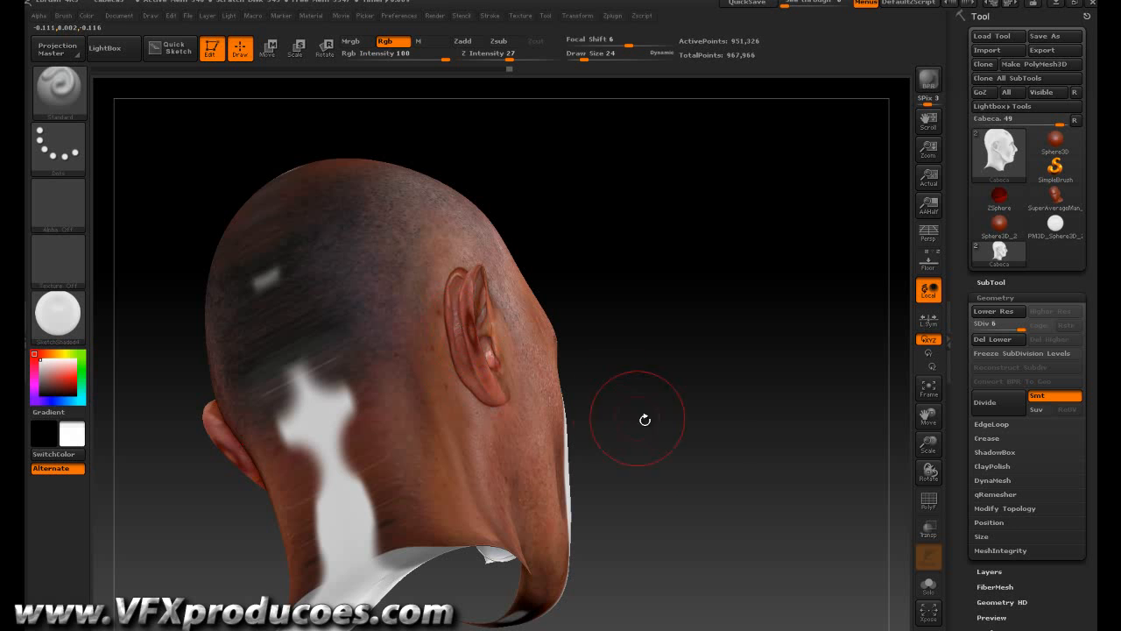
{"action": "left_click_drag", "start_coordinate": [654, 441], "coordinate": [669, 478]}
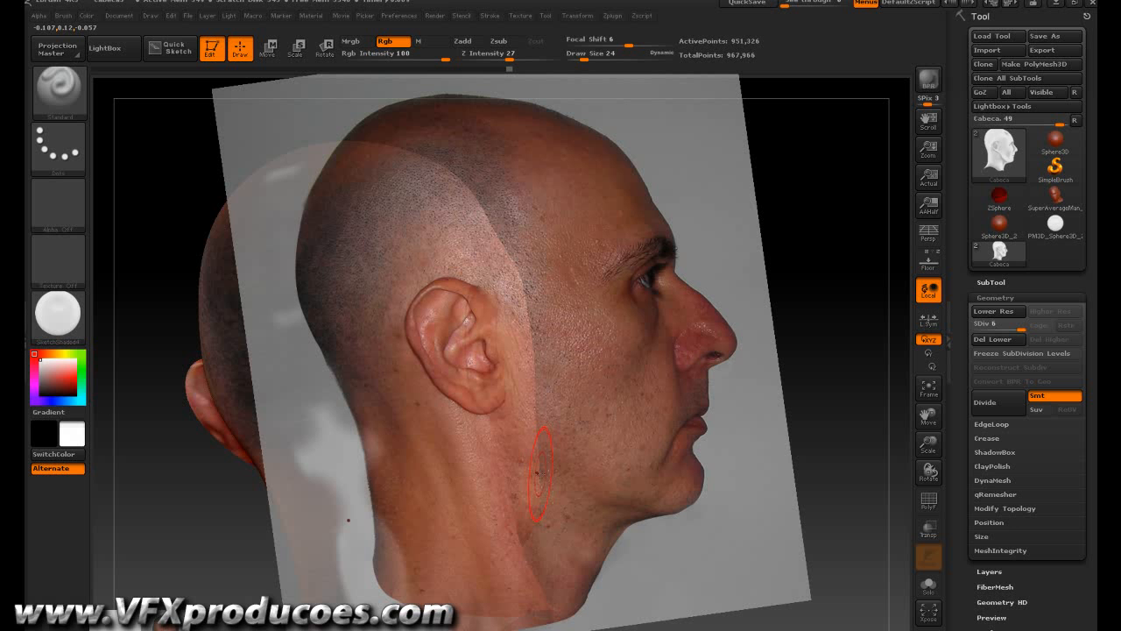
Shift the side photo up over the area behind the model's ear and paint neck skin there with Draw Size 12
{"action": "key", "text": "shift+z"}
{"action": "left_click_drag", "start_coordinate": [626, 484], "coordinate": [630, 354]}
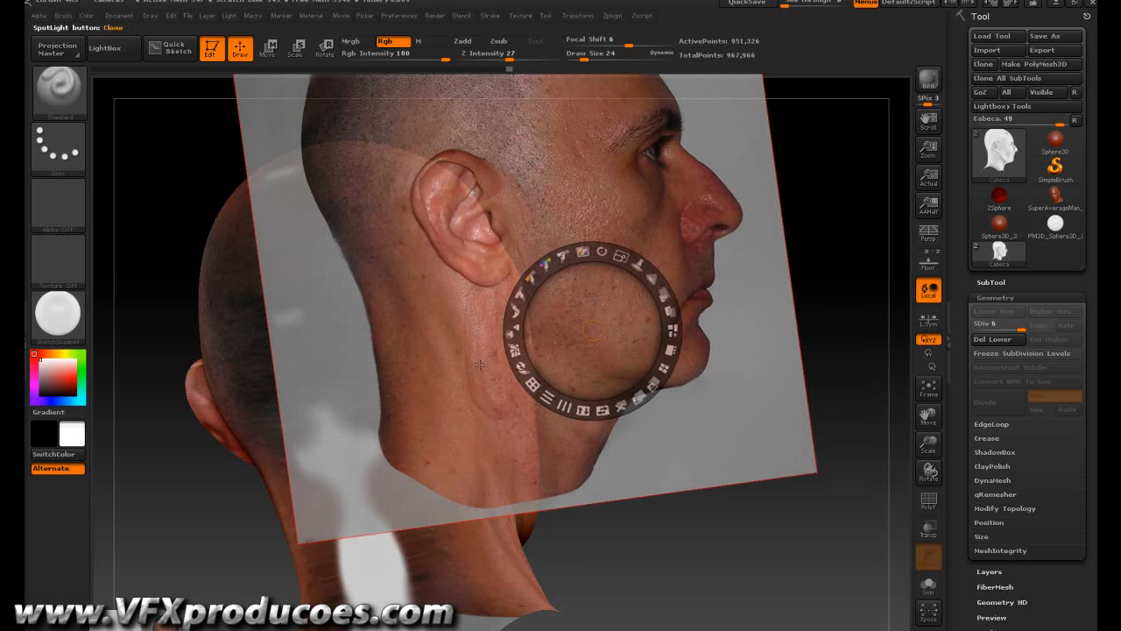
{"action": "key", "text": "z"}
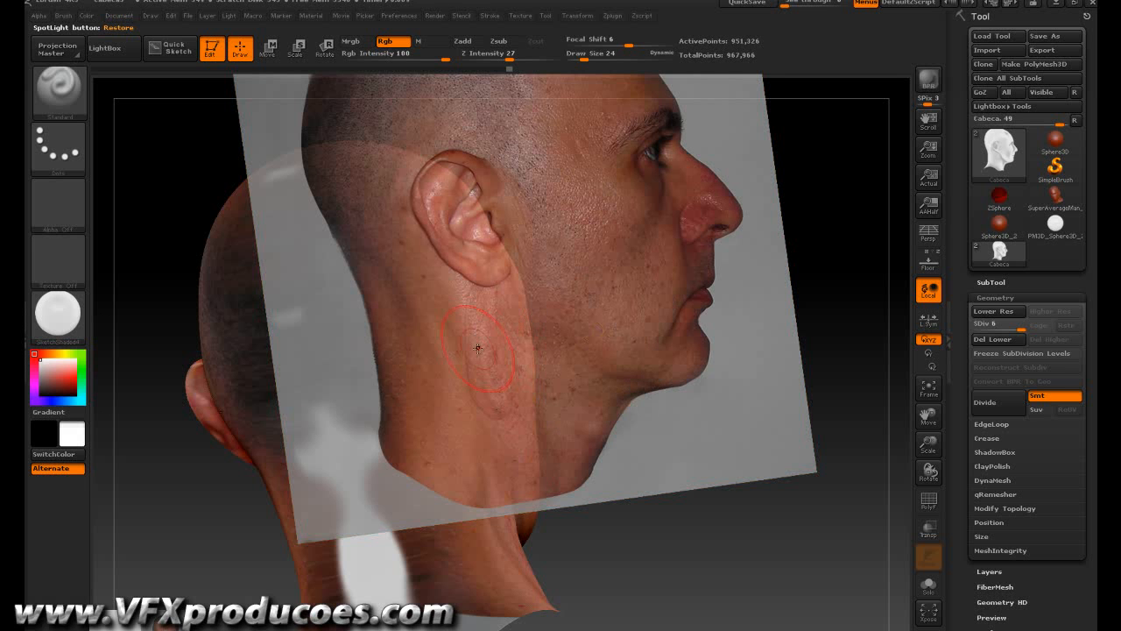
{"action": "key", "text": "bracketleft"}
{"action": "key", "text": "bracketleft"}
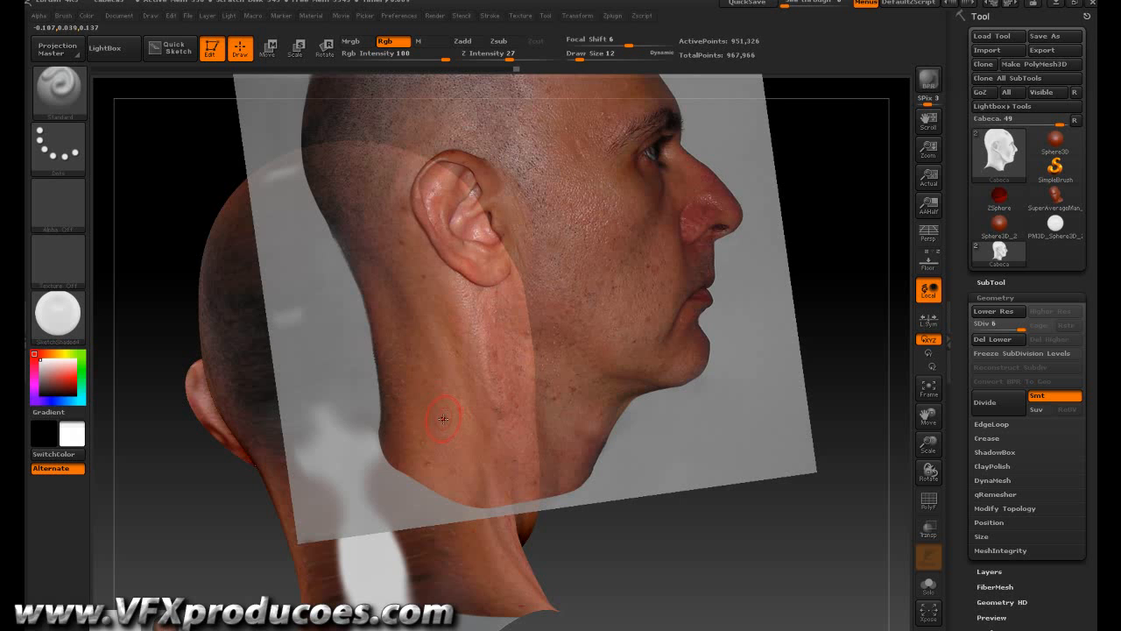
{"action": "key", "text": "shift+z"}
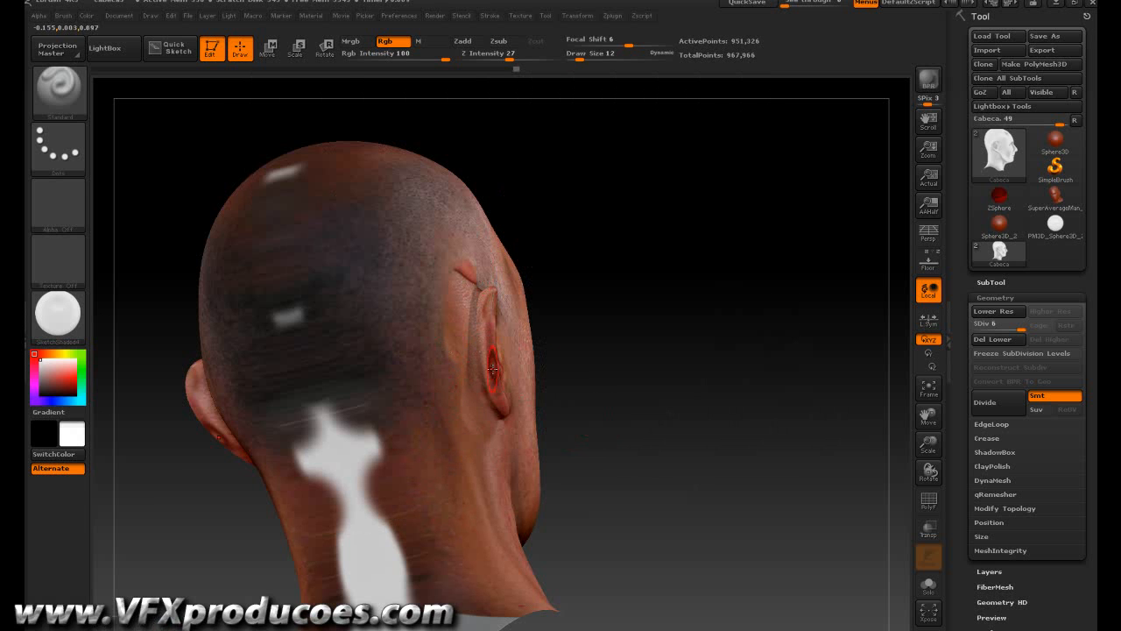
{"action": "key", "text": "shift+z"}
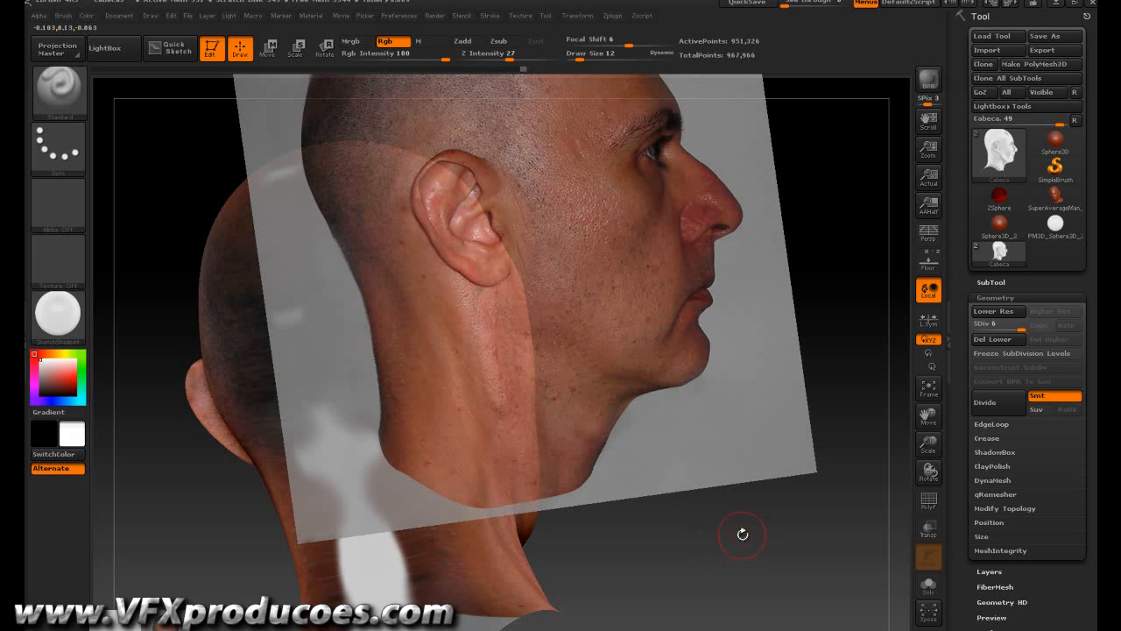
Turn the head to side view and move the photo back onto the ear to repaint the mismatched skin around it
{"action": "key", "text": "shift+z"}
{"action": "left_click_drag", "start_coordinate": [762, 547], "coordinate": [698, 575]}
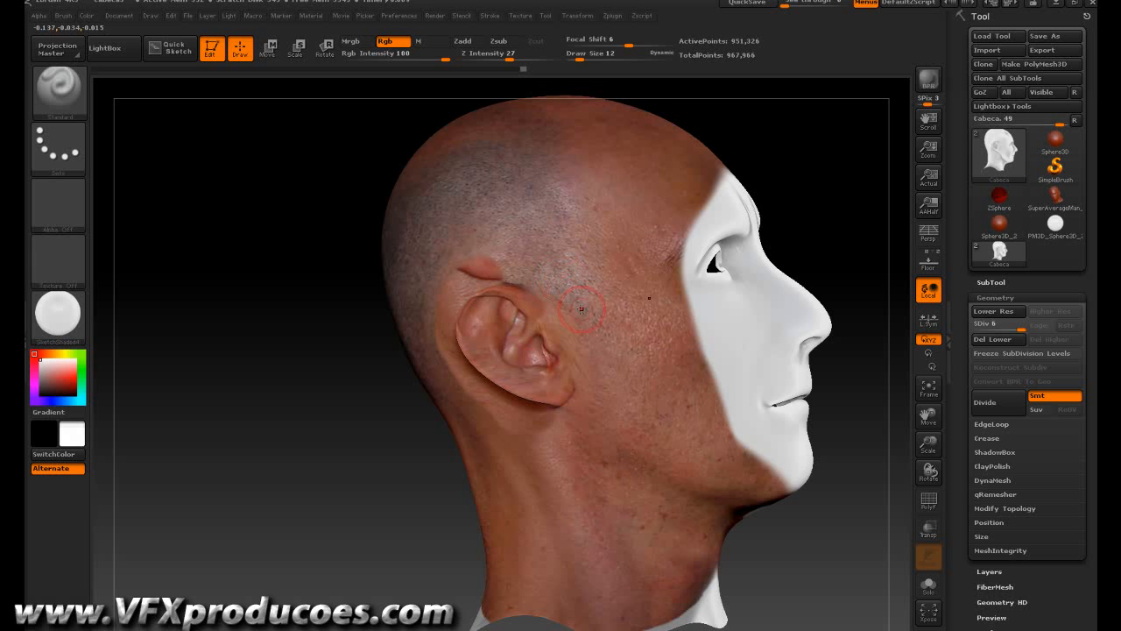
{"action": "left_click_drag", "start_coordinate": [831, 557], "coordinate": [770, 560]}
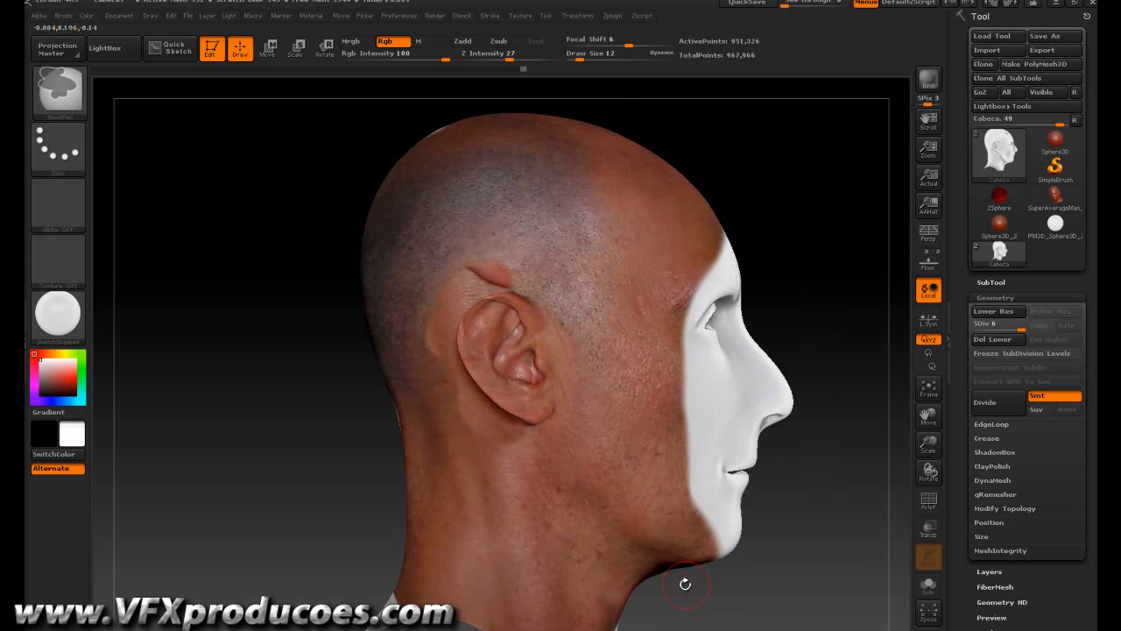
{"action": "key", "text": "shift+z"}
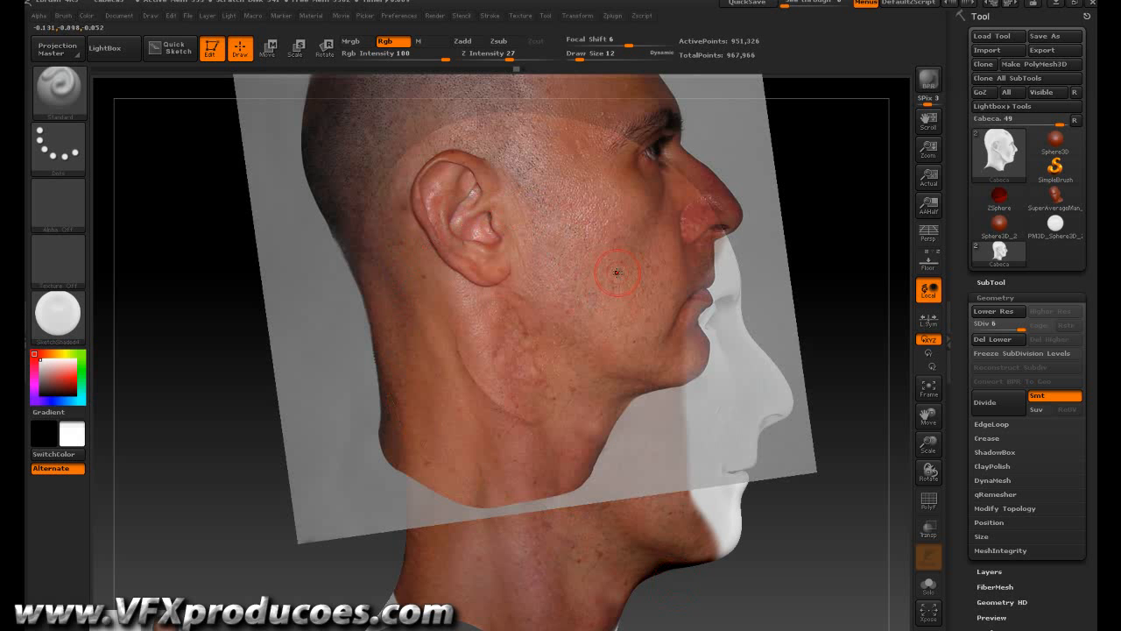
{"action": "key", "text": "z"}
{"action": "left_click_drag", "start_coordinate": [593, 299], "coordinate": [634, 443]}
{"action": "key", "text": "z"}
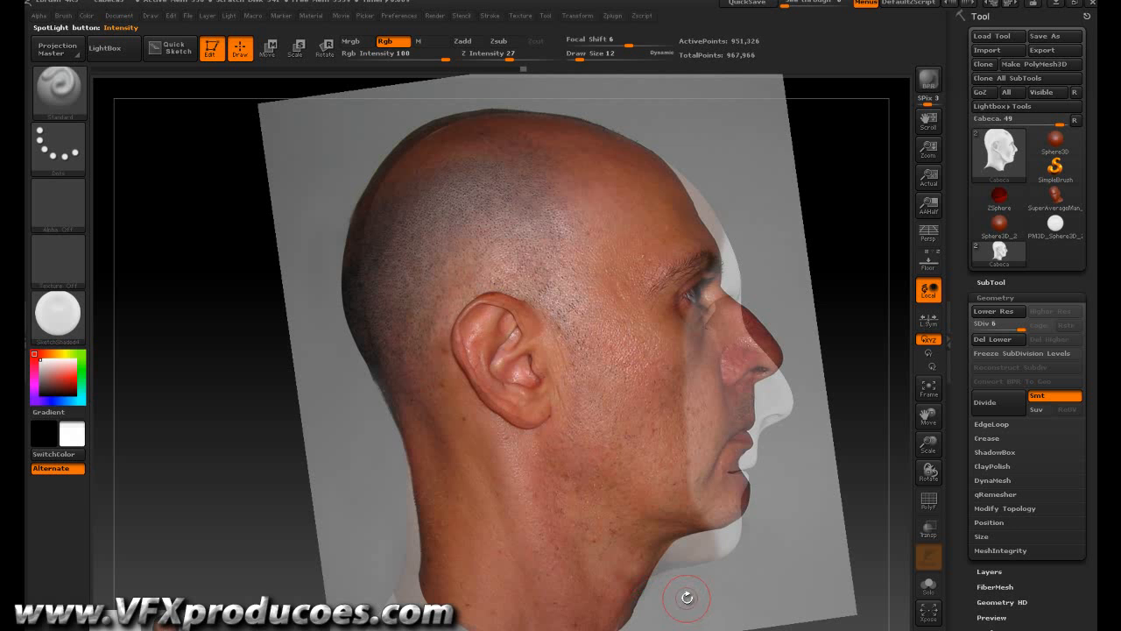
Turn the painted head to front view and add the Frontal face photo to Spotlight, closing LightBox
{"action": "key", "text": "shift+z"}
{"action": "mouse_move", "coordinate": [820, 575]}
{"action": "left_mouse_down"}
{"action": "mouse_move", "coordinate": [740, 568]}
{"action": "mouse_move", "coordinate": [750, 573]}
{"action": "left_mouse_up"}
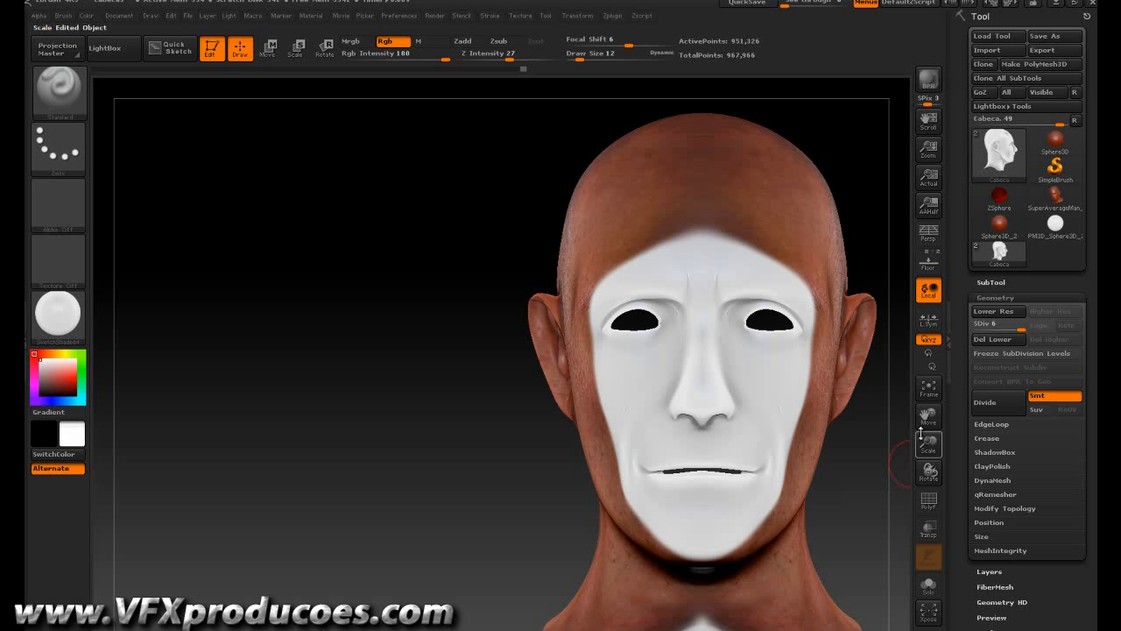
{"action": "left_click_drag", "start_coordinate": [928, 417], "coordinate": [798, 421]}
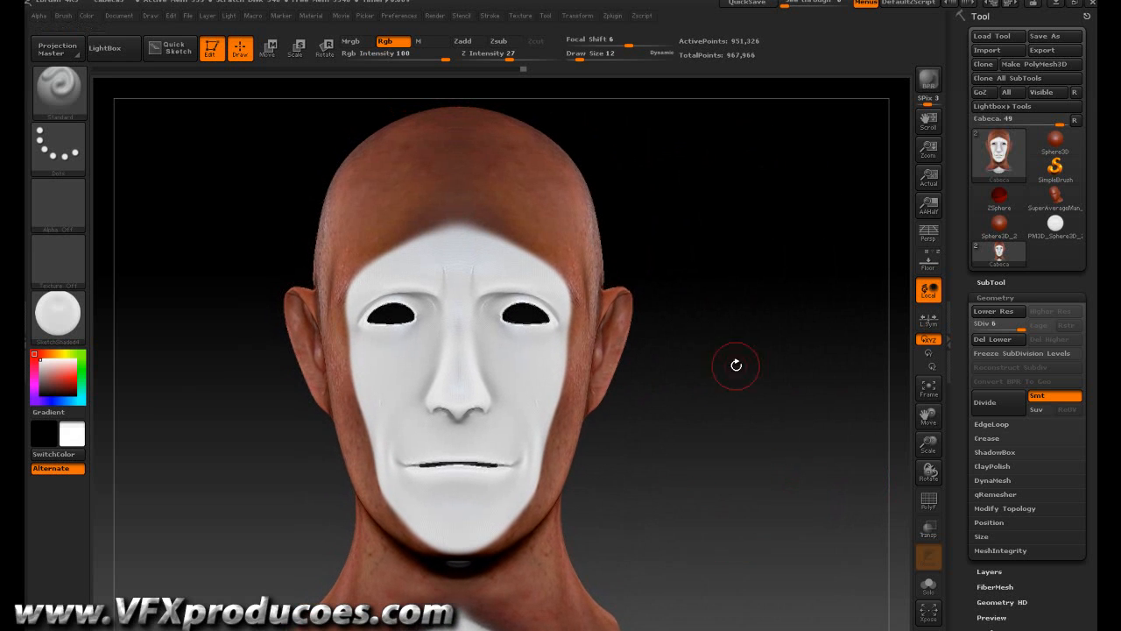
{"action": "left_click", "coordinate": [520, 15]}
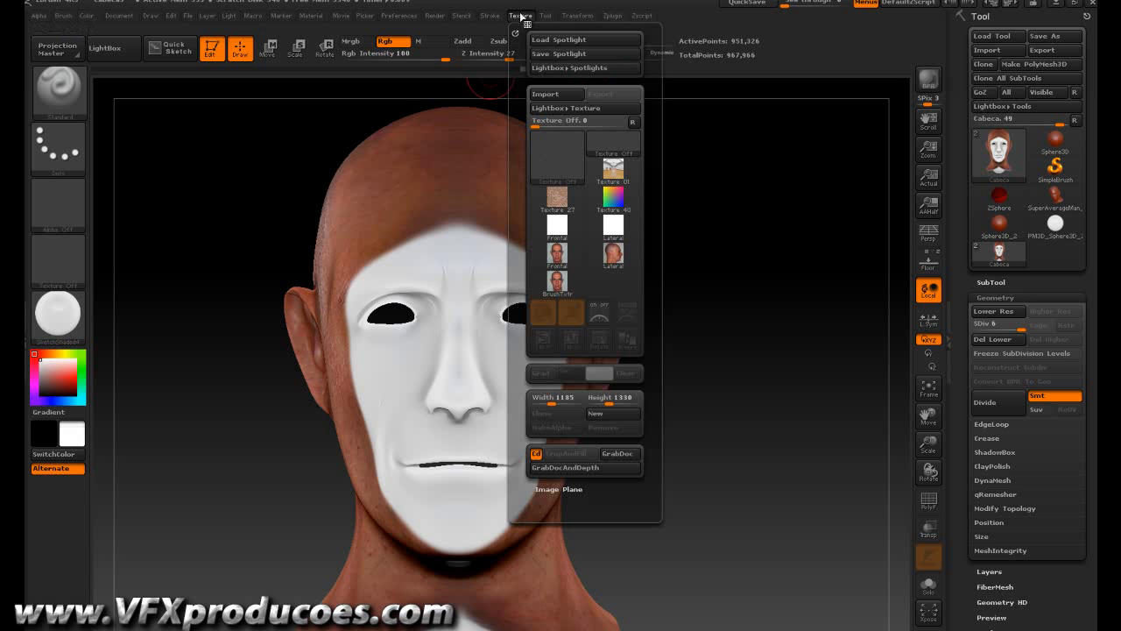
{"action": "left_click", "coordinate": [567, 255]}
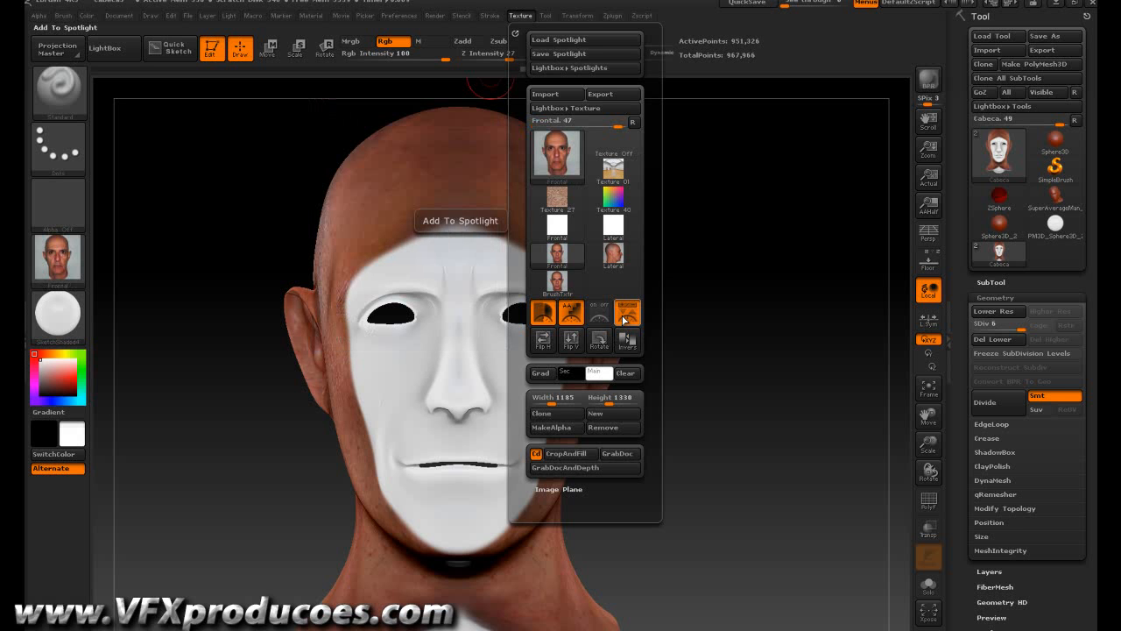
{"action": "left_click", "coordinate": [627, 321]}
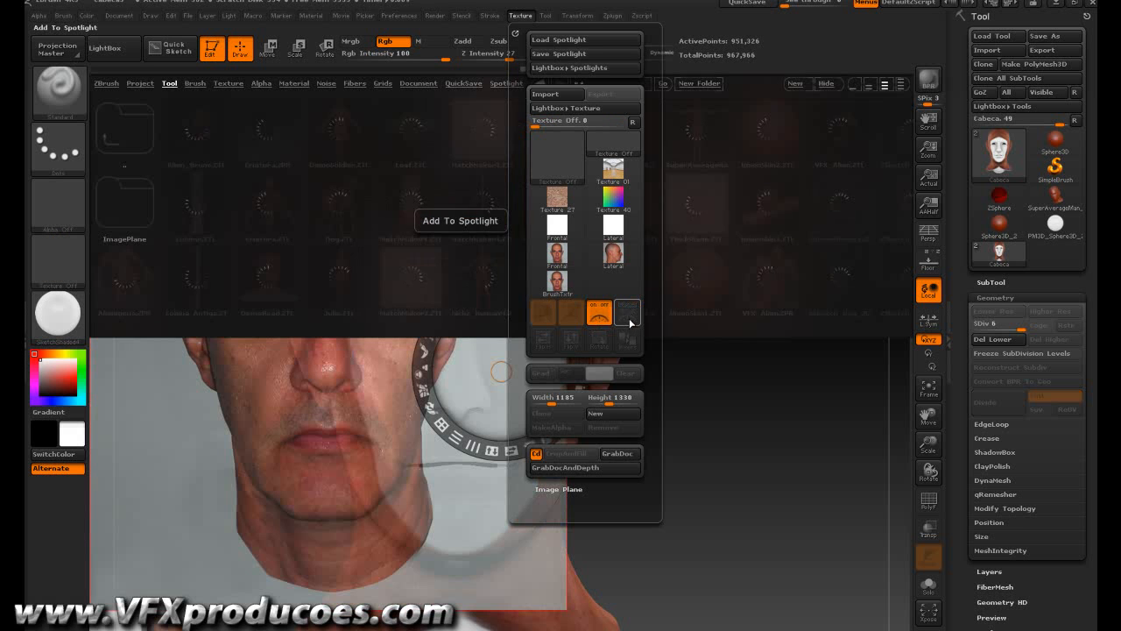
{"action": "left_click", "coordinate": [104, 47]}
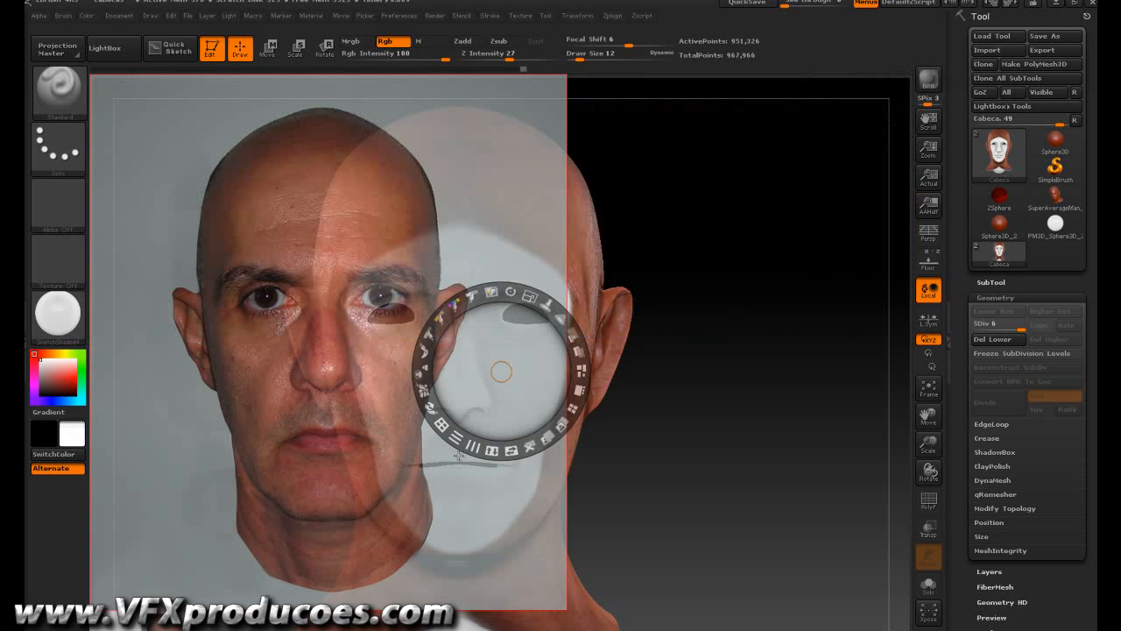
Move and scale the front photo until its eyes, nose and mouth line up with the model's face
{"action": "left_click_drag", "start_coordinate": [486, 414], "coordinate": [626, 429]}
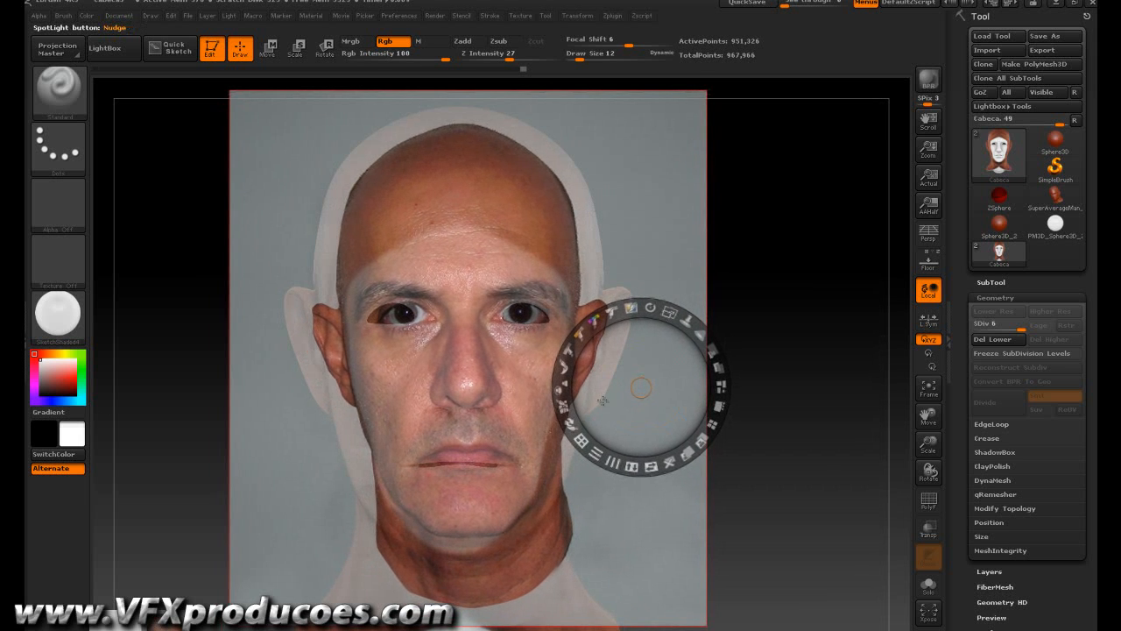
{"action": "left_click_drag", "start_coordinate": [669, 313], "coordinate": [672, 309]}
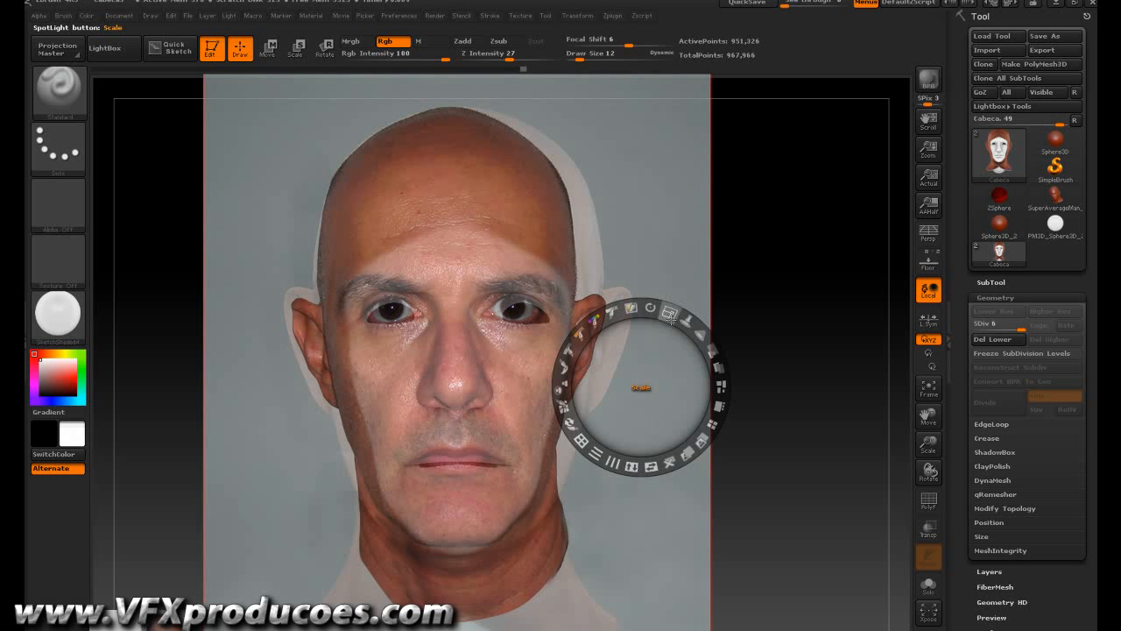
{"action": "mouse_move", "coordinate": [618, 382]}
{"action": "left_mouse_down"}
{"action": "mouse_move", "coordinate": [634, 383]}
{"action": "mouse_move", "coordinate": [619, 385]}
{"action": "left_mouse_up"}
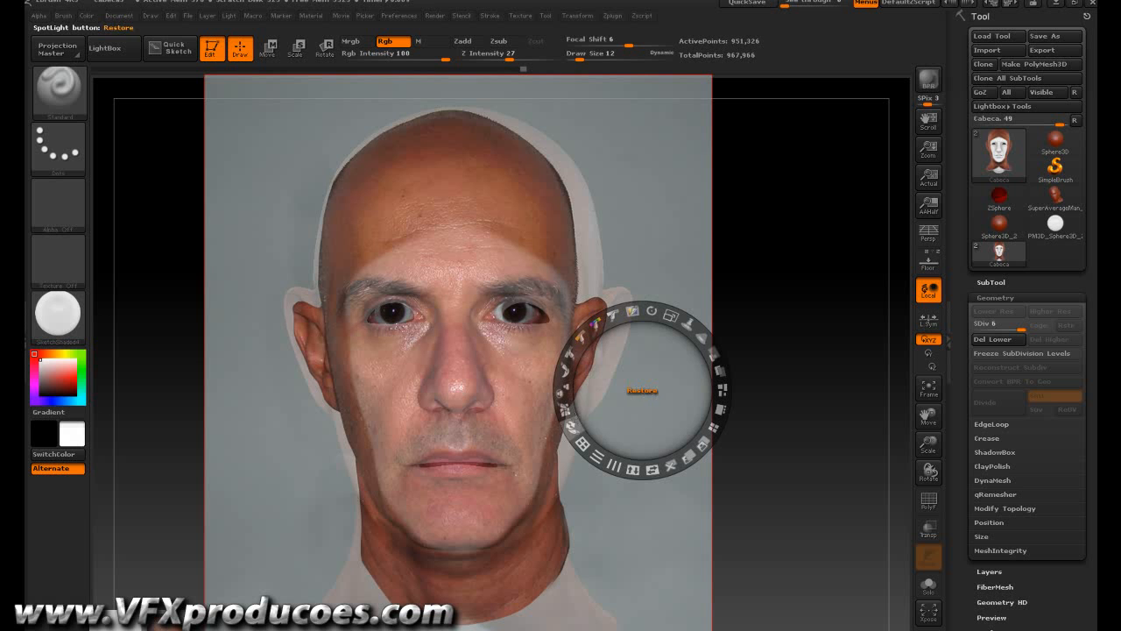
{"action": "left_click", "coordinate": [719, 369]}
{"action": "left_click", "coordinate": [669, 316]}
{"action": "left_click_drag", "start_coordinate": [669, 319], "coordinate": [666, 314]}
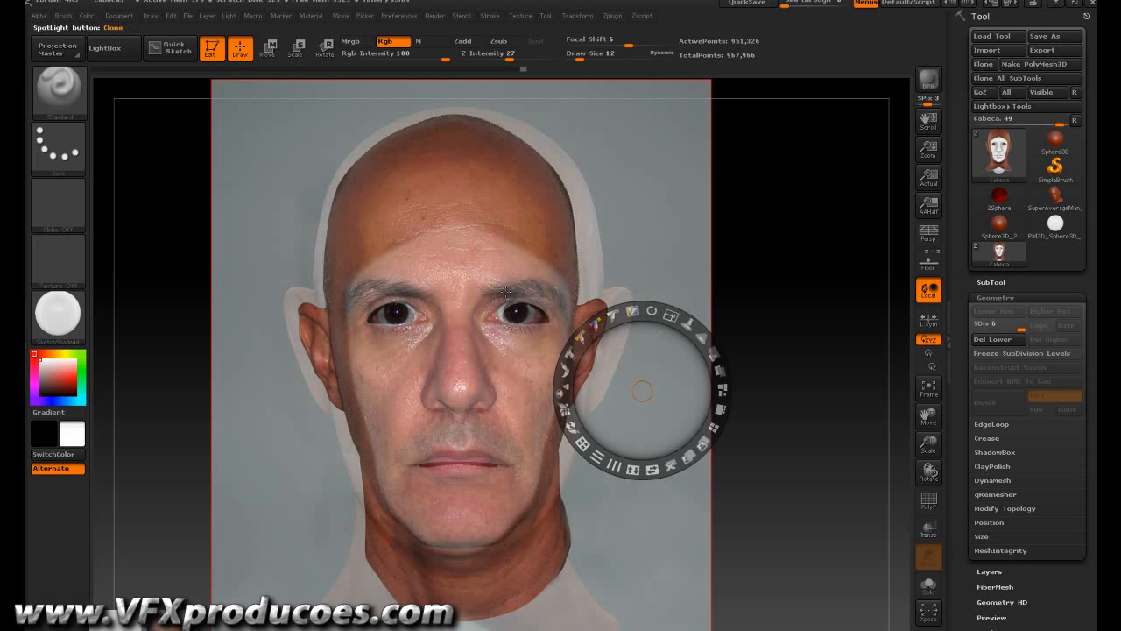
{"action": "key", "text": "z"}
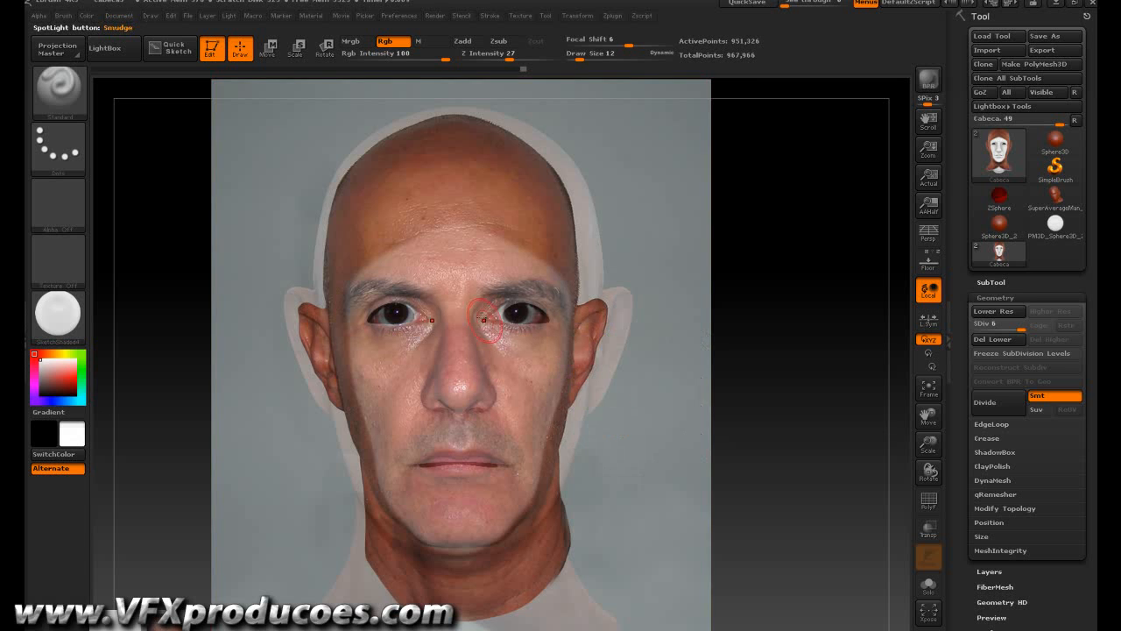
Paint the front photo onto the forehead, eyes, nose, mouth and chin, nudging the photo down slightly, and check the result from the side
{"action": "mouse_move", "coordinate": [452, 236]}
{"action": "left_mouse_down"}
{"action": "mouse_move", "coordinate": [407, 231]}
{"action": "mouse_move", "coordinate": [358, 295]}
{"action": "mouse_move", "coordinate": [361, 332]}
{"action": "mouse_move", "coordinate": [385, 355]}
{"action": "mouse_move", "coordinate": [430, 342]}
{"action": "mouse_move", "coordinate": [372, 316]}
{"action": "mouse_move", "coordinate": [421, 298]}
{"action": "mouse_move", "coordinate": [447, 338]}
{"action": "mouse_move", "coordinate": [442, 391]}
{"action": "mouse_move", "coordinate": [459, 418]}
{"action": "mouse_move", "coordinate": [437, 431]}
{"action": "left_mouse_up"}
{"action": "mouse_move", "coordinate": [442, 364]}
{"action": "left_mouse_down"}
{"action": "mouse_move", "coordinate": [381, 379]}
{"action": "mouse_move", "coordinate": [373, 410]}
{"action": "mouse_move", "coordinate": [386, 438]}
{"action": "mouse_move", "coordinate": [374, 430]}
{"action": "mouse_move", "coordinate": [407, 404]}
{"action": "mouse_move", "coordinate": [399, 473]}
{"action": "mouse_move", "coordinate": [434, 512]}
{"action": "mouse_move", "coordinate": [438, 493]}
{"action": "mouse_move", "coordinate": [493, 471]}
{"action": "mouse_move", "coordinate": [495, 533]}
{"action": "mouse_move", "coordinate": [414, 535]}
{"action": "left_mouse_up"}
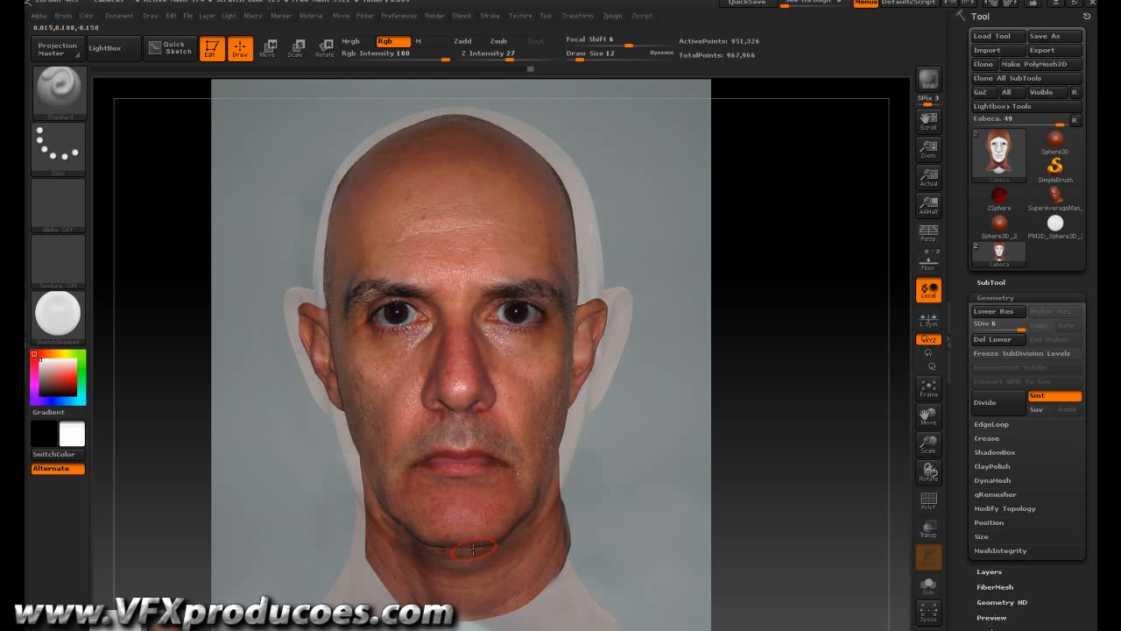
{"action": "key", "text": "shift+z"}
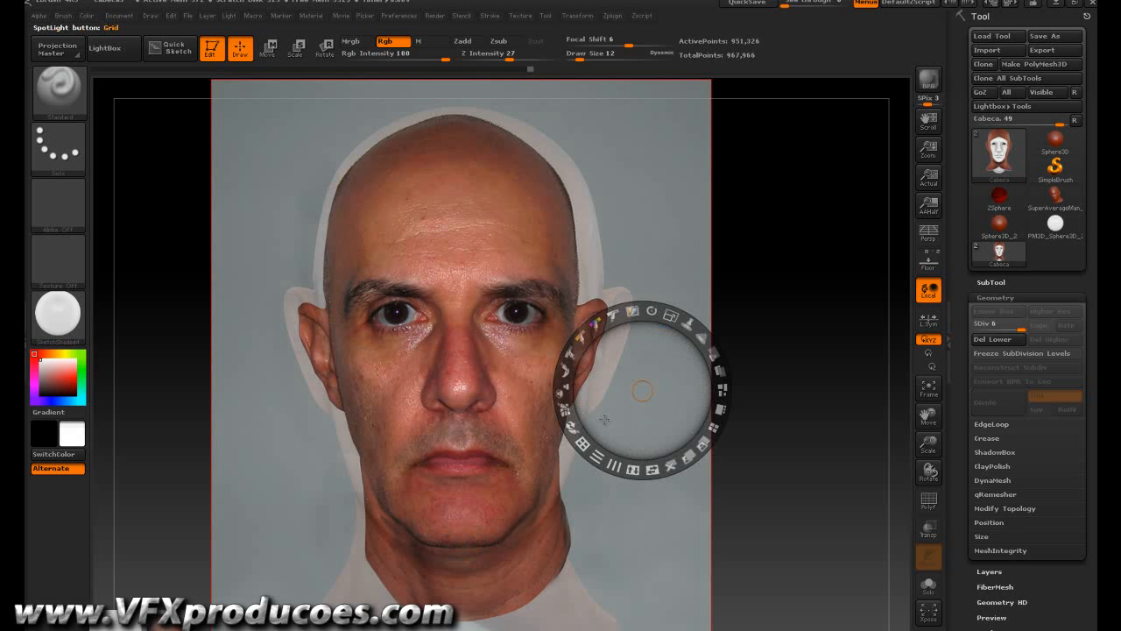
{"action": "mouse_move", "coordinate": [605, 421]}
{"action": "left_mouse_down"}
{"action": "mouse_move", "coordinate": [595, 414]}
{"action": "mouse_move", "coordinate": [600, 424]}
{"action": "left_mouse_up"}
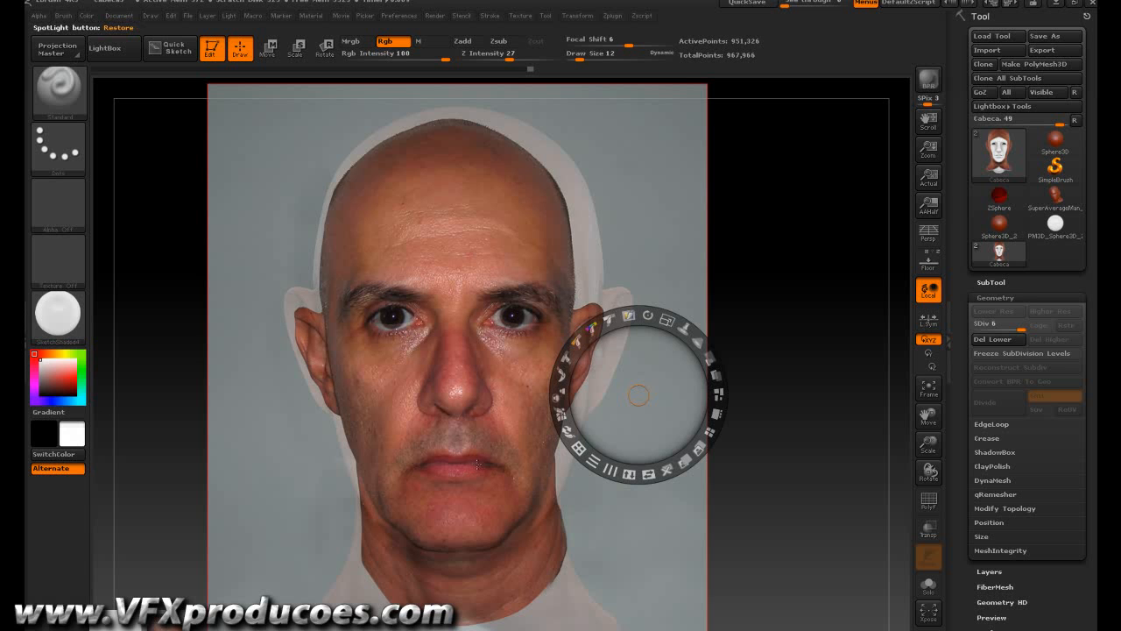
{"action": "key", "text": "shift+z"}
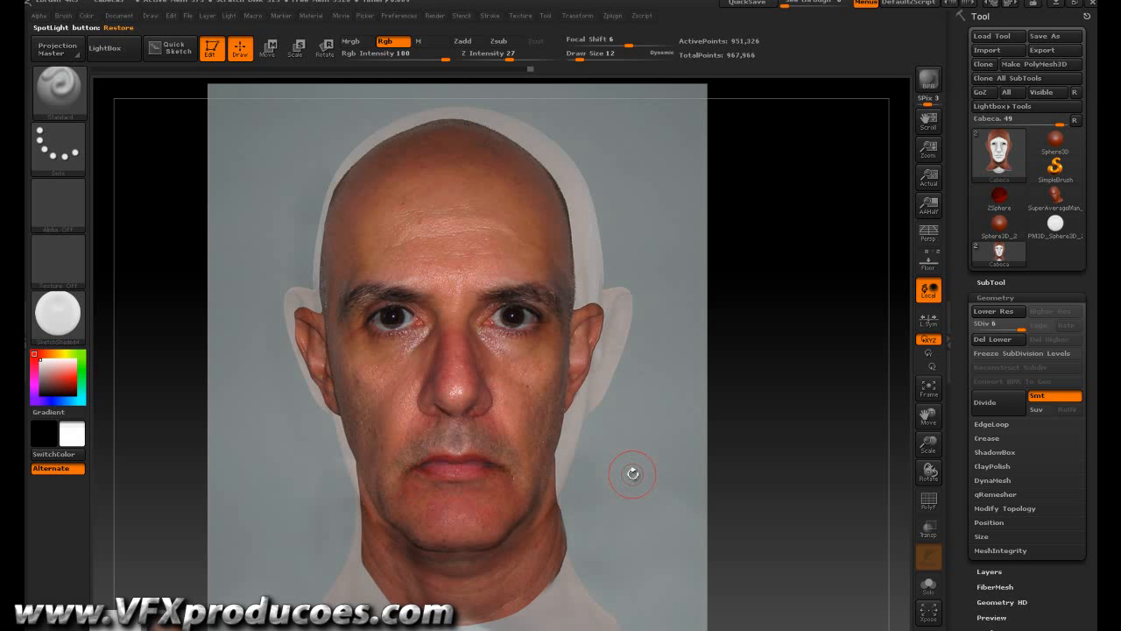
{"action": "key", "text": "shift+z"}
{"action": "left_click_drag", "start_coordinate": [665, 495], "coordinate": [589, 517]}
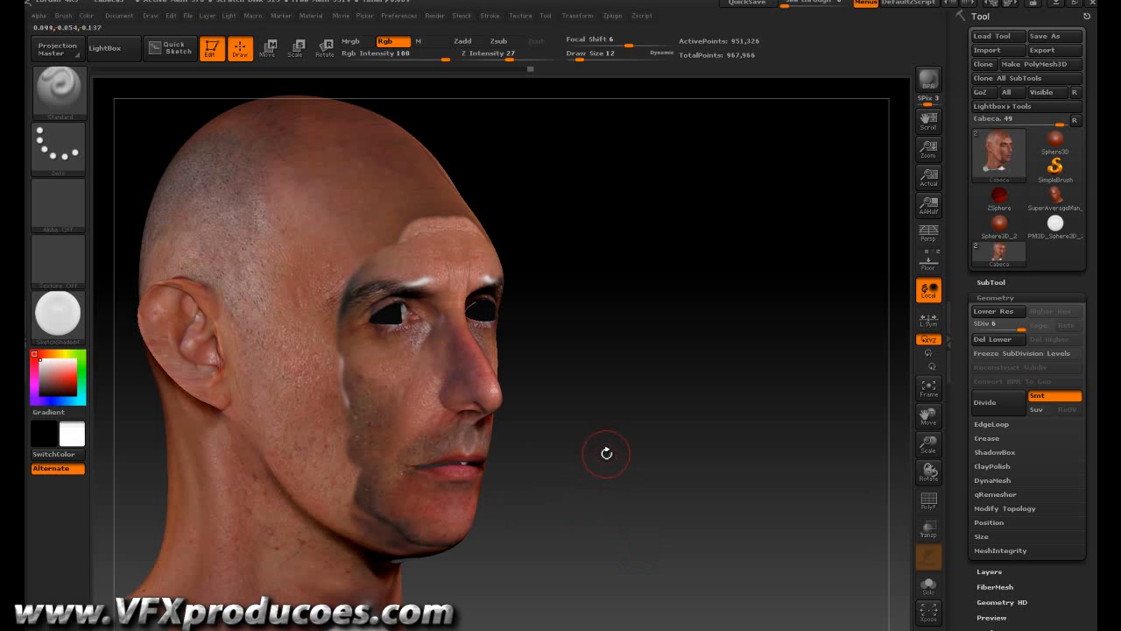
Turn the head to full profile and add the Lateral photo to Spotlight, closing LightBox
{"action": "left_click_drag", "start_coordinate": [604, 442], "coordinate": [586, 465]}
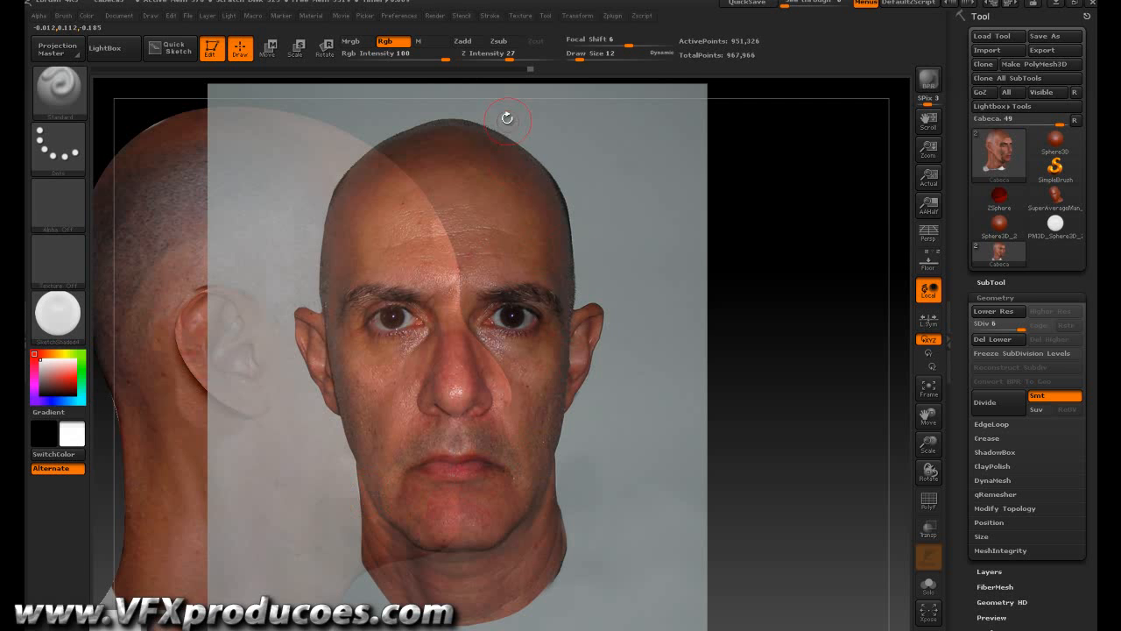
{"action": "left_click", "coordinate": [520, 16]}
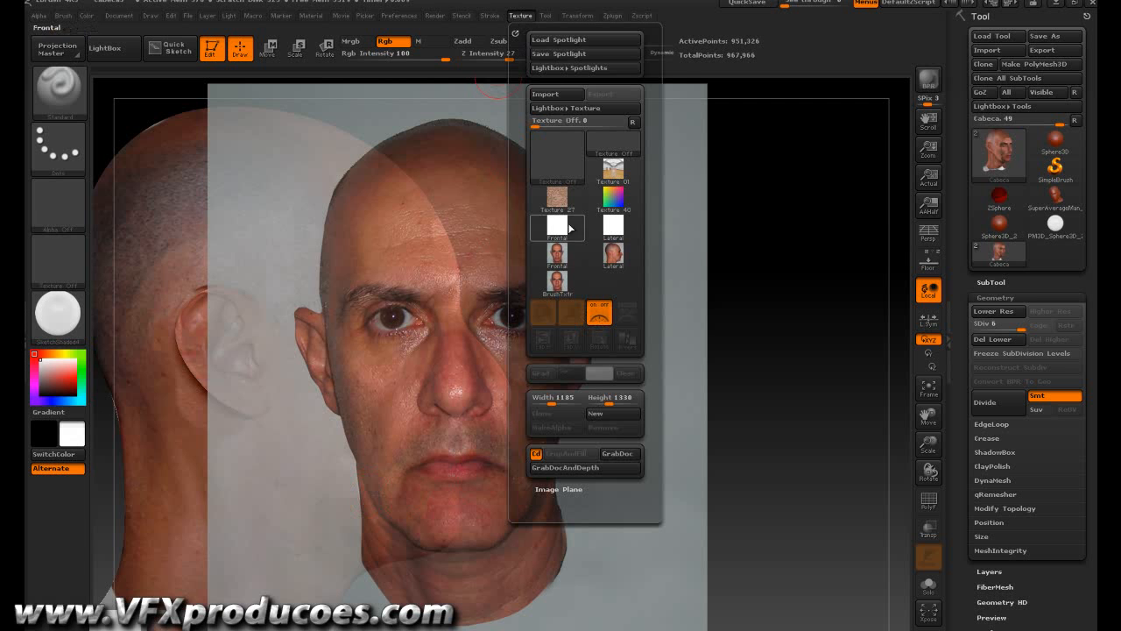
{"action": "left_click", "coordinate": [613, 254]}
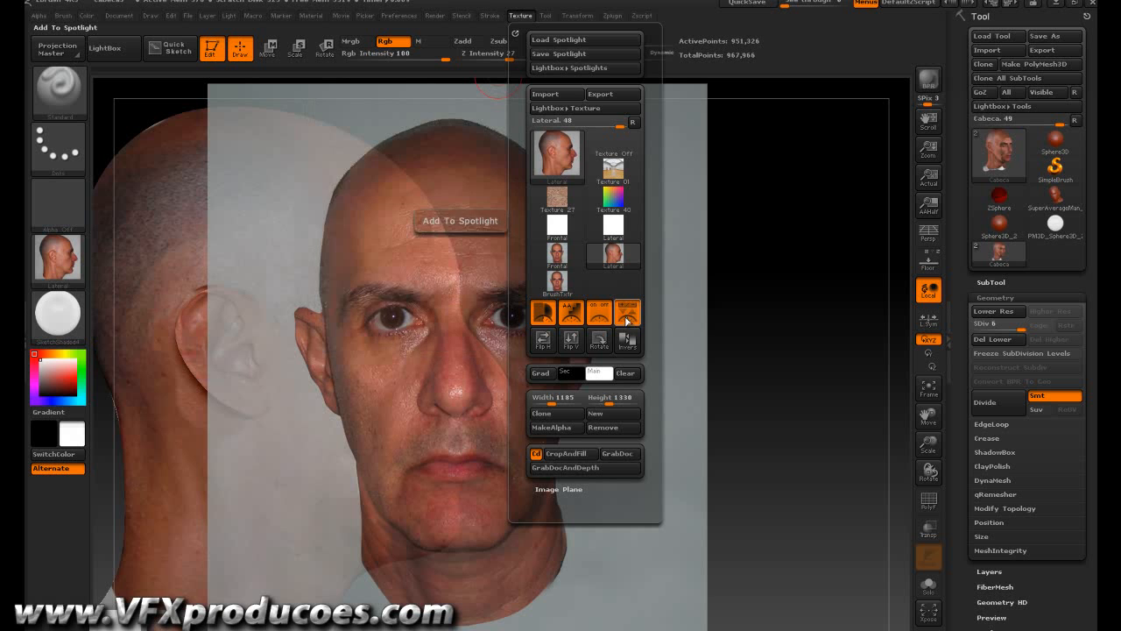
{"action": "left_click", "coordinate": [626, 320]}
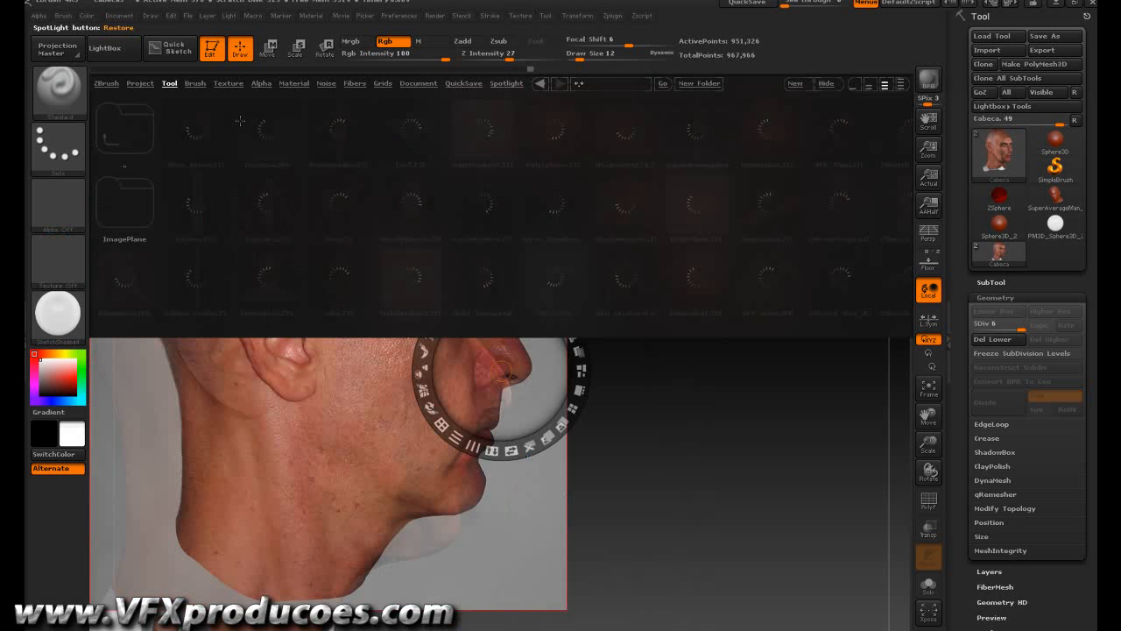
{"action": "key", "text": "comma"}
Move and scale the side photo to match the model's profile, with the Spotlight dial placed clear of the face
{"action": "left_click_drag", "start_coordinate": [462, 391], "coordinate": [436, 390]}
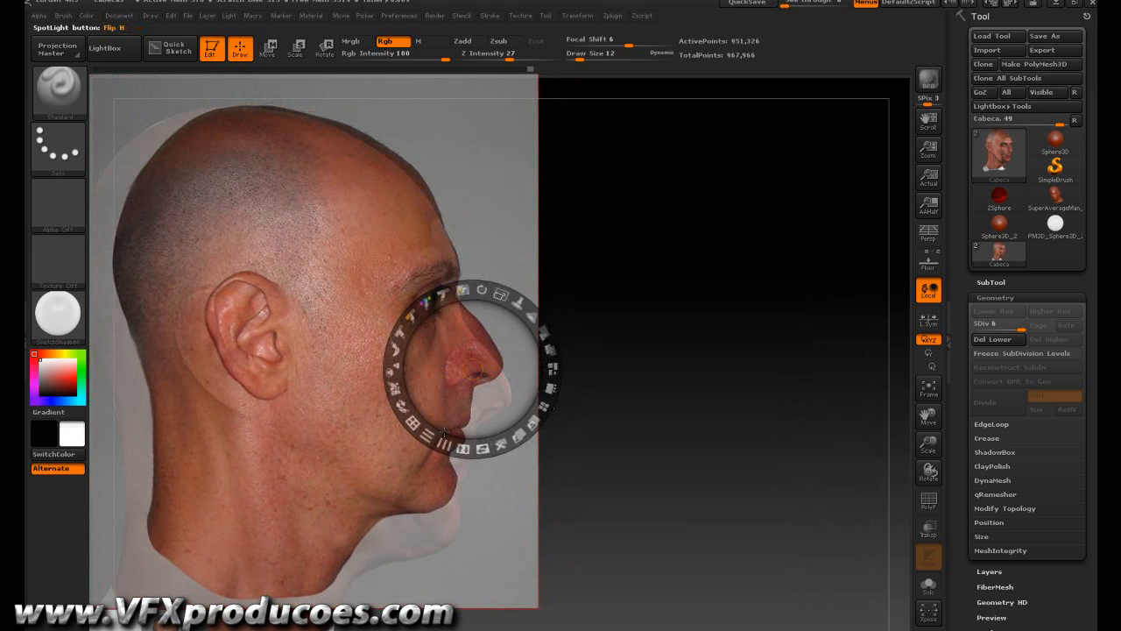
{"action": "left_click_drag", "start_coordinate": [502, 297], "coordinate": [497, 340]}
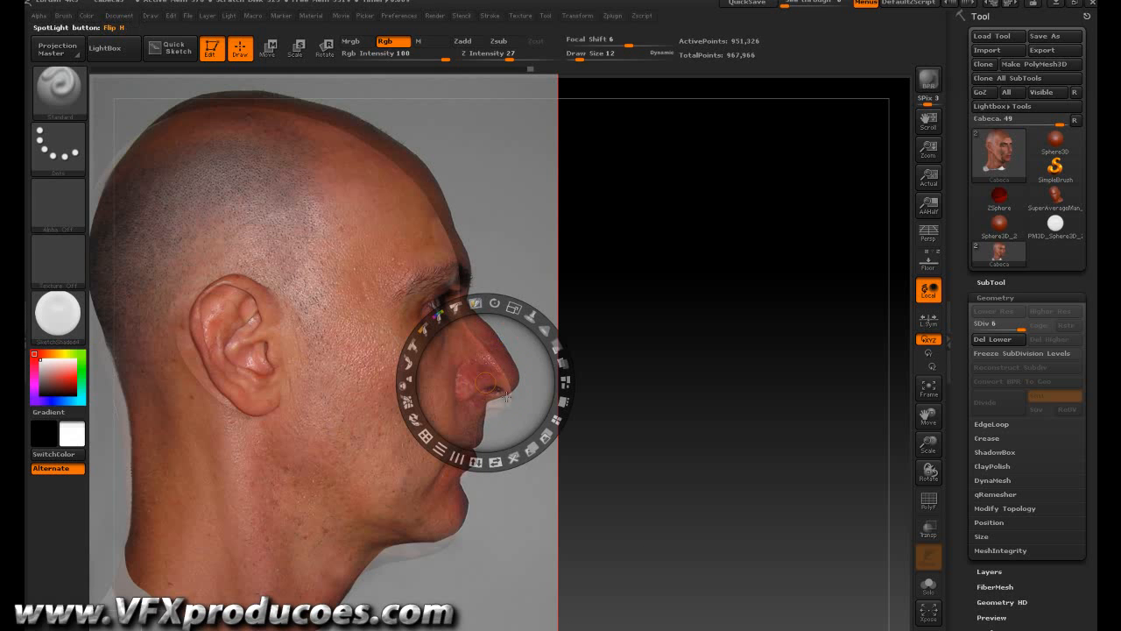
{"action": "left_click_drag", "start_coordinate": [486, 383], "coordinate": [594, 597]}
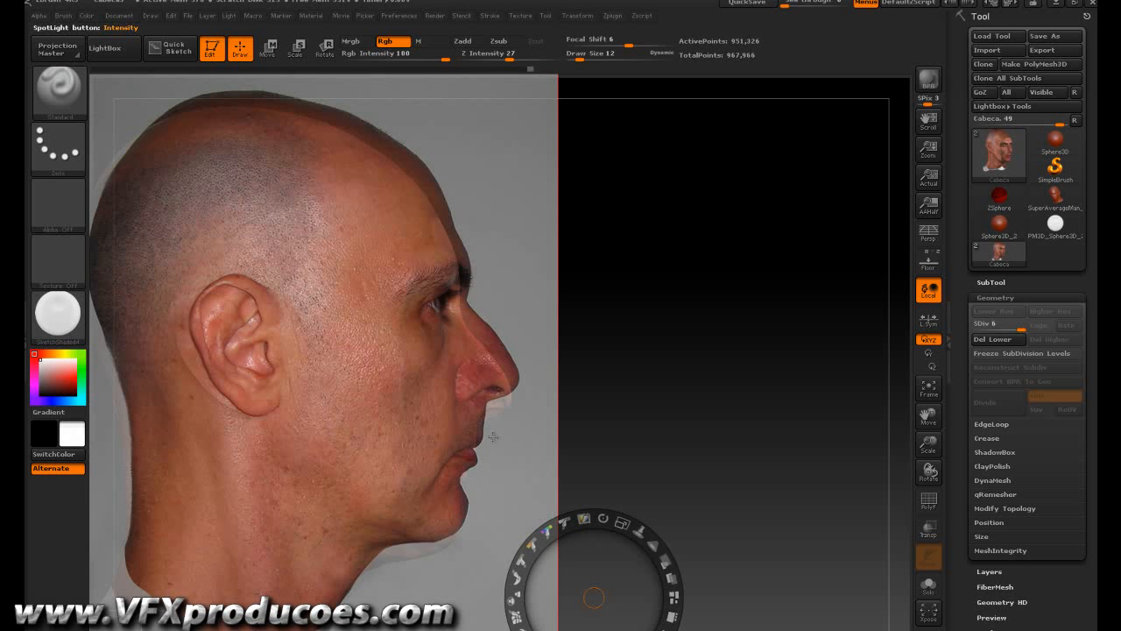
{"action": "mouse_move", "coordinate": [568, 557]}
{"action": "left_mouse_down"}
{"action": "mouse_move", "coordinate": [563, 565]}
{"action": "mouse_move", "coordinate": [580, 563]}
{"action": "mouse_move", "coordinate": [552, 560]}
{"action": "mouse_move", "coordinate": [578, 562]}
{"action": "left_mouse_up"}
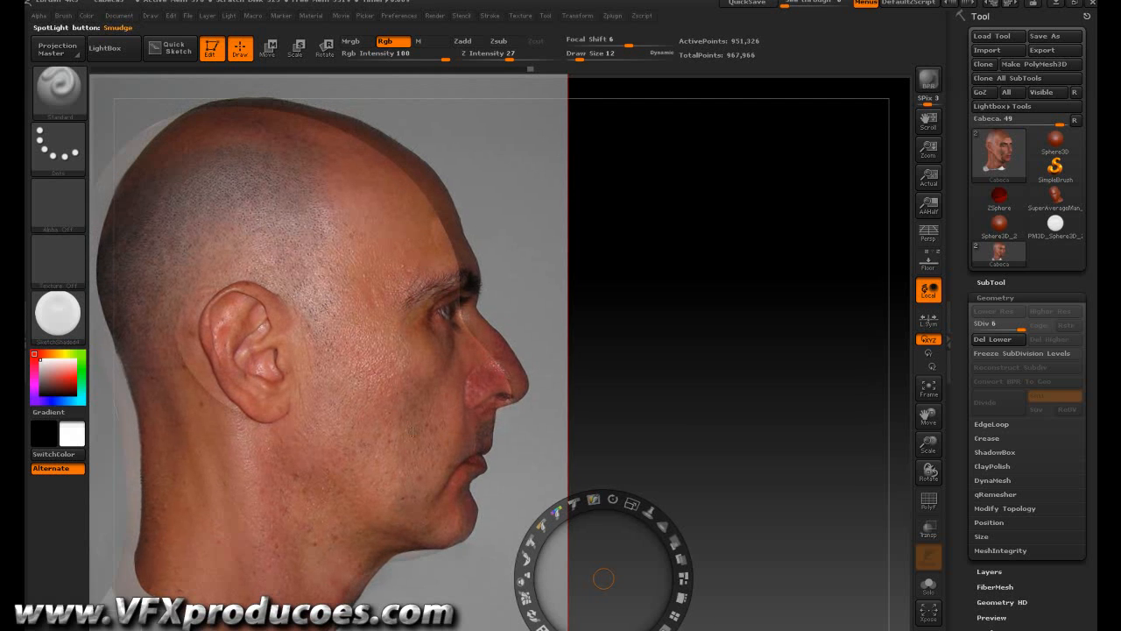
Paint the side photo over the seam between the cheek and front face, and check the blend from the front
{"action": "key", "text": "z"}
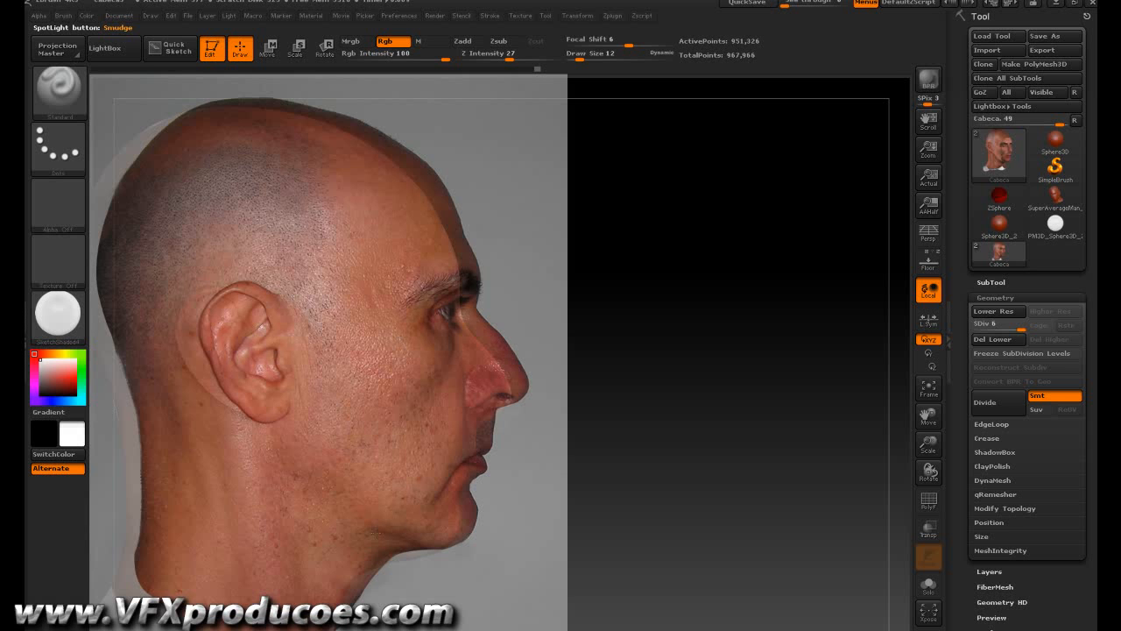
{"action": "key", "text": "shift+z"}
{"action": "left_click_drag", "start_coordinate": [513, 586], "coordinate": [602, 456]}
{"action": "left_click_drag", "start_coordinate": [666, 425], "coordinate": [596, 432]}
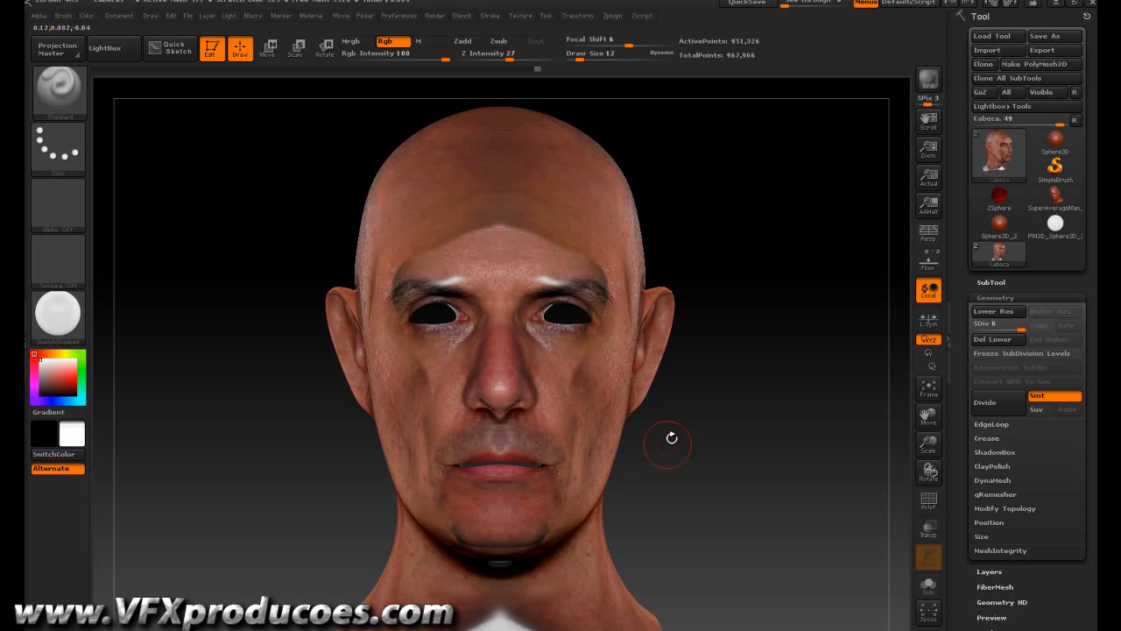
Add the Frontal photo to Spotlight, close LightBox, then enlarge and move the photo to match the head's front view
{"action": "left_click", "coordinate": [520, 16]}
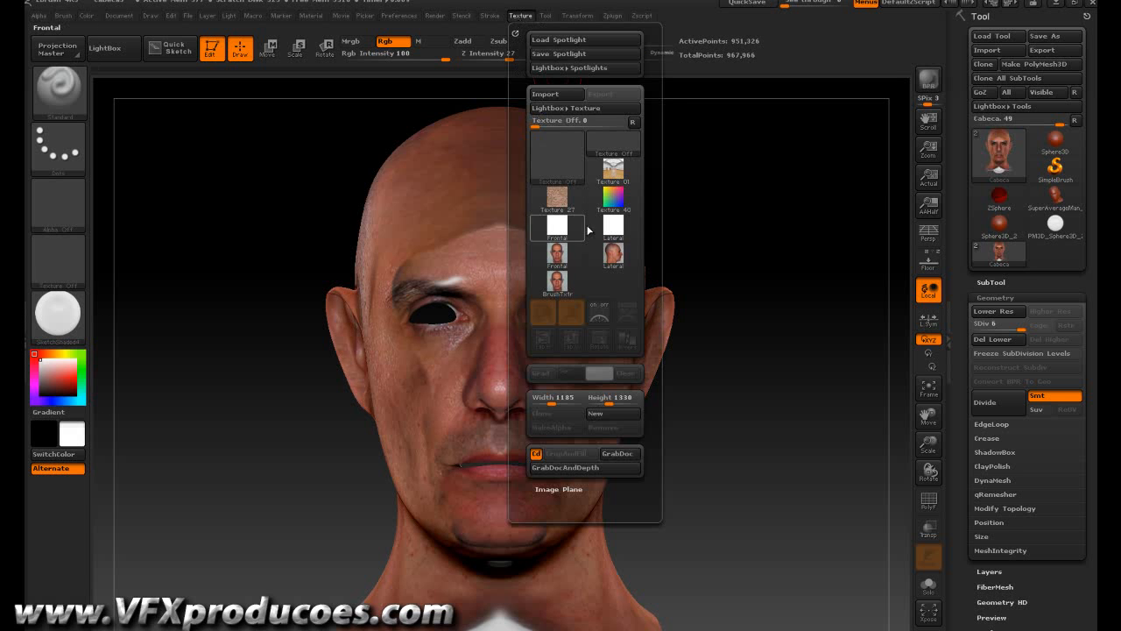
{"action": "left_click", "coordinate": [566, 256]}
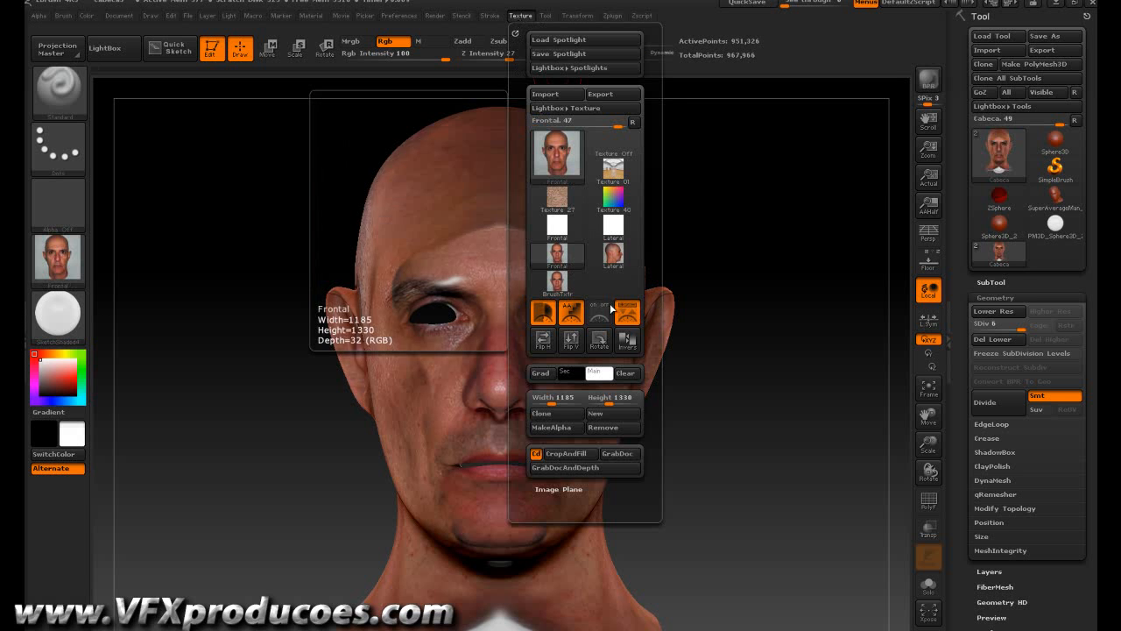
{"action": "left_click", "coordinate": [631, 318]}
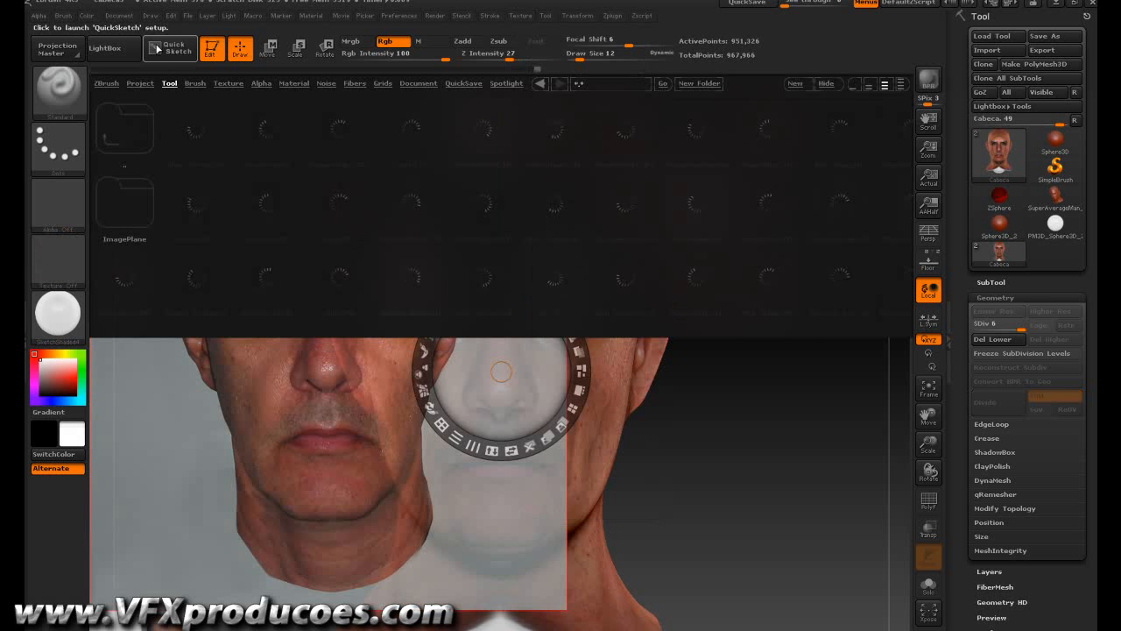
{"action": "left_click_drag", "start_coordinate": [532, 364], "coordinate": [714, 380]}
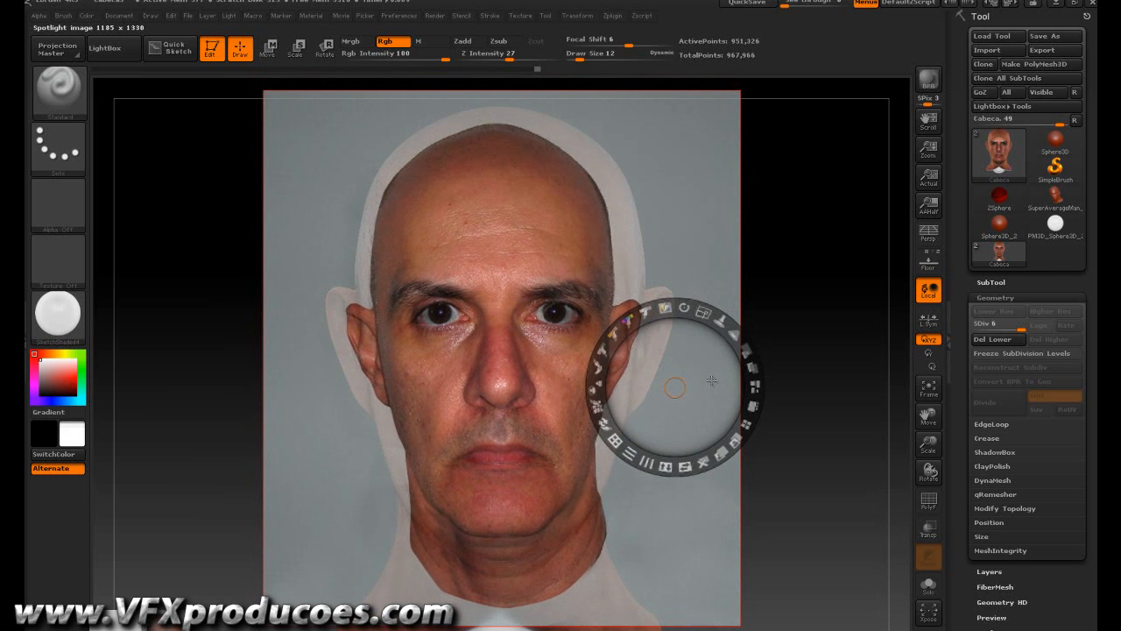
{"action": "left_click_drag", "start_coordinate": [707, 315], "coordinate": [727, 322]}
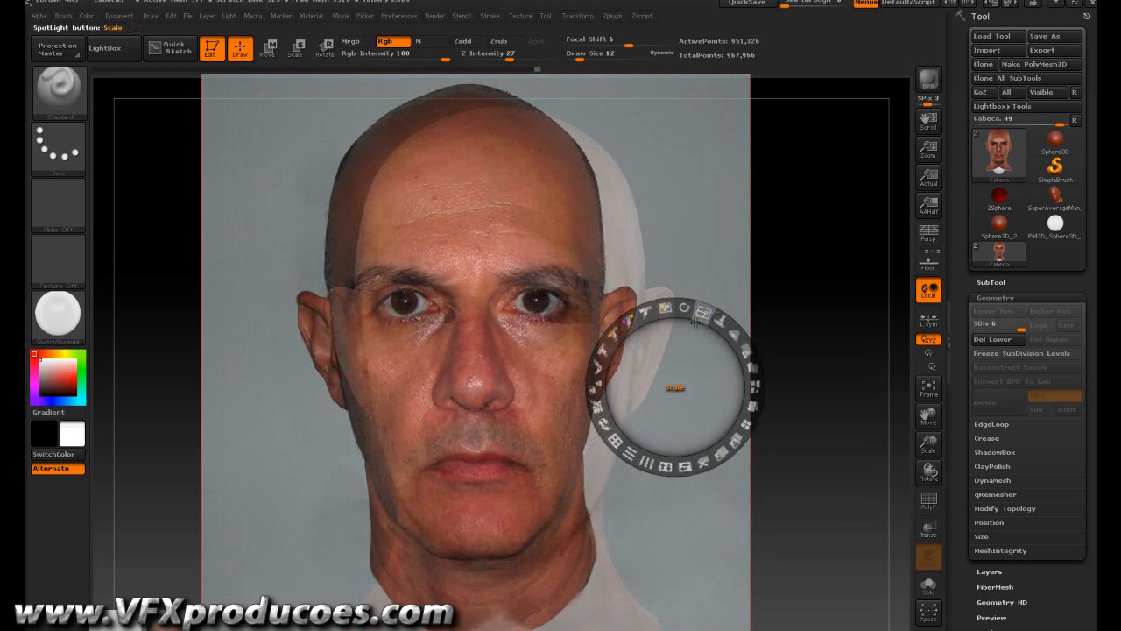
{"action": "left_click_drag", "start_coordinate": [662, 358], "coordinate": [692, 373]}
Paint the front photo over the forehead with a draw size of 24, then hide the photo
{"action": "key", "text": "z"}
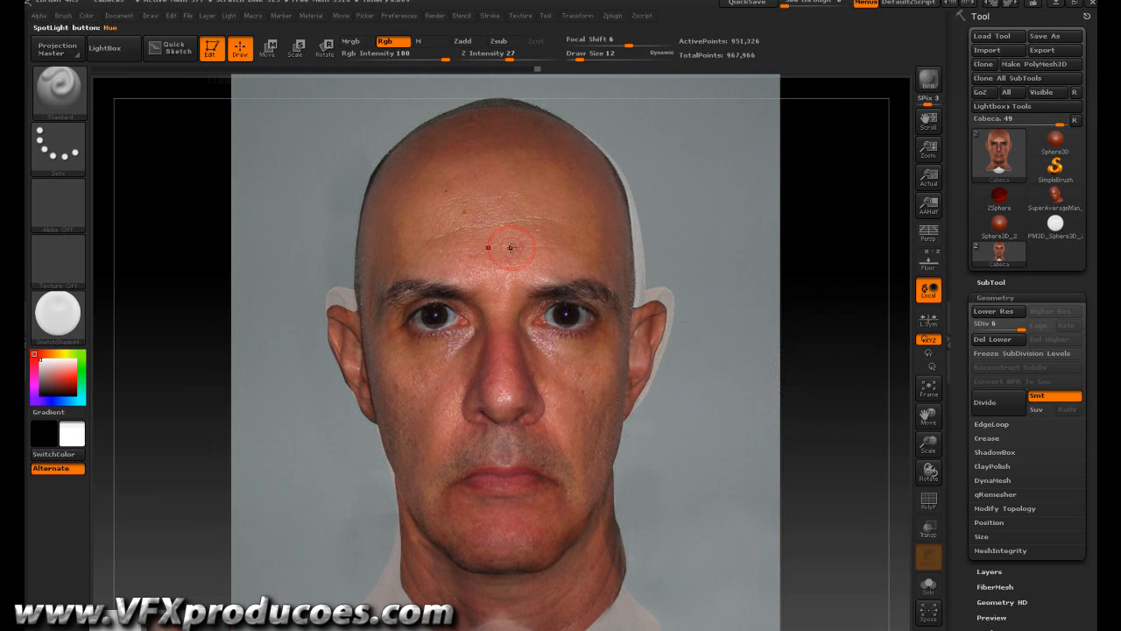
{"action": "key", "text": "bracketright"}
{"action": "left_click_drag", "start_coordinate": [516, 236], "coordinate": [494, 205]}
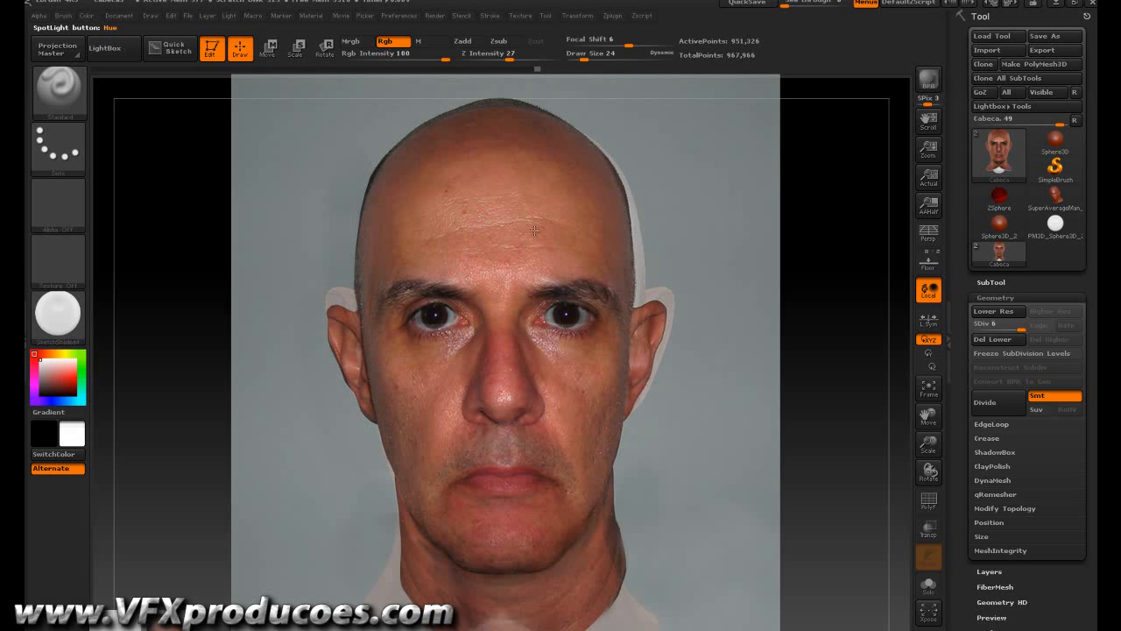
{"action": "key", "text": "shift+z"}
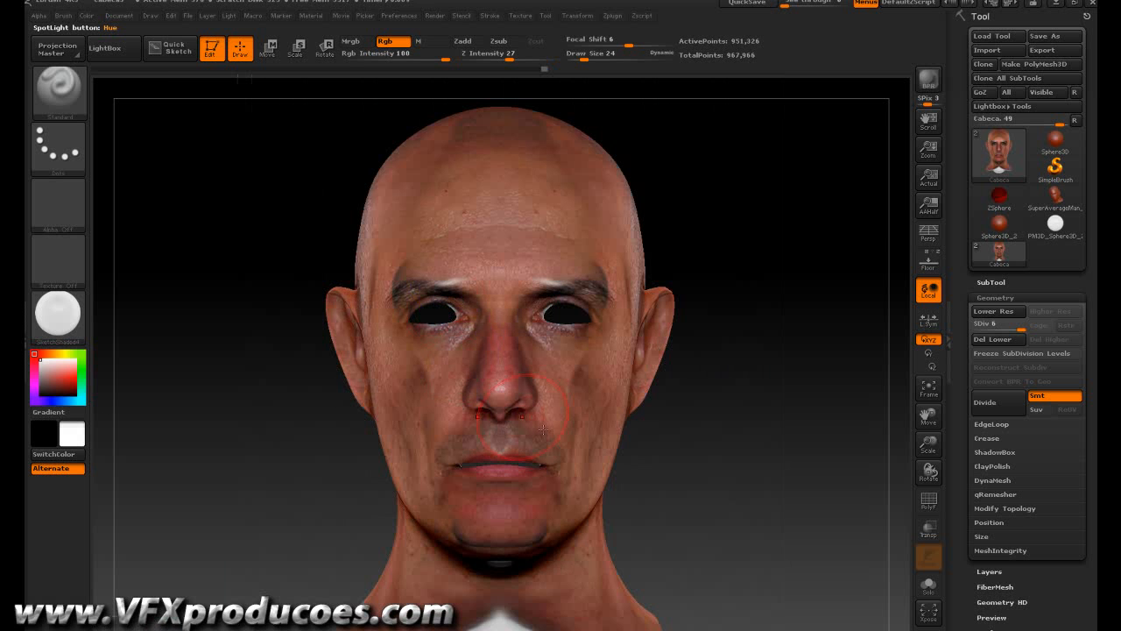
{"action": "mouse_move", "coordinate": [668, 504]}
{"action": "left_mouse_down"}
{"action": "mouse_move", "coordinate": [695, 528]}
{"action": "mouse_move", "coordinate": [643, 488]}
{"action": "mouse_move", "coordinate": [665, 511]}
{"action": "left_mouse_up"}
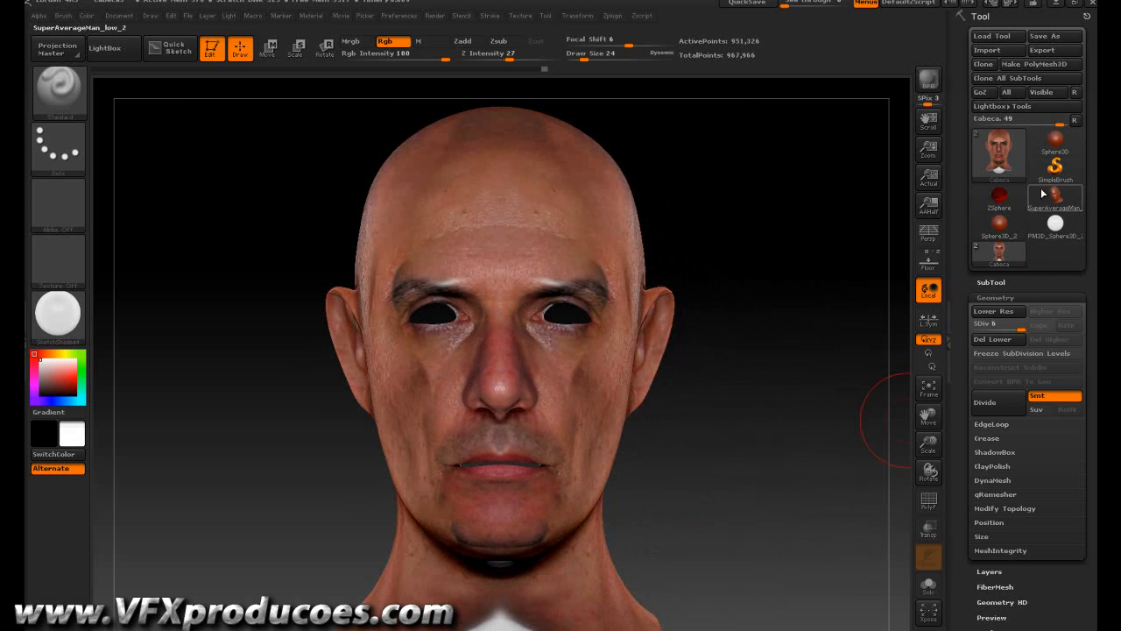
Select the Olhos subtool and move the eyeballs down from above the head to the height of the eye sockets
{"action": "left_click", "coordinate": [995, 284]}
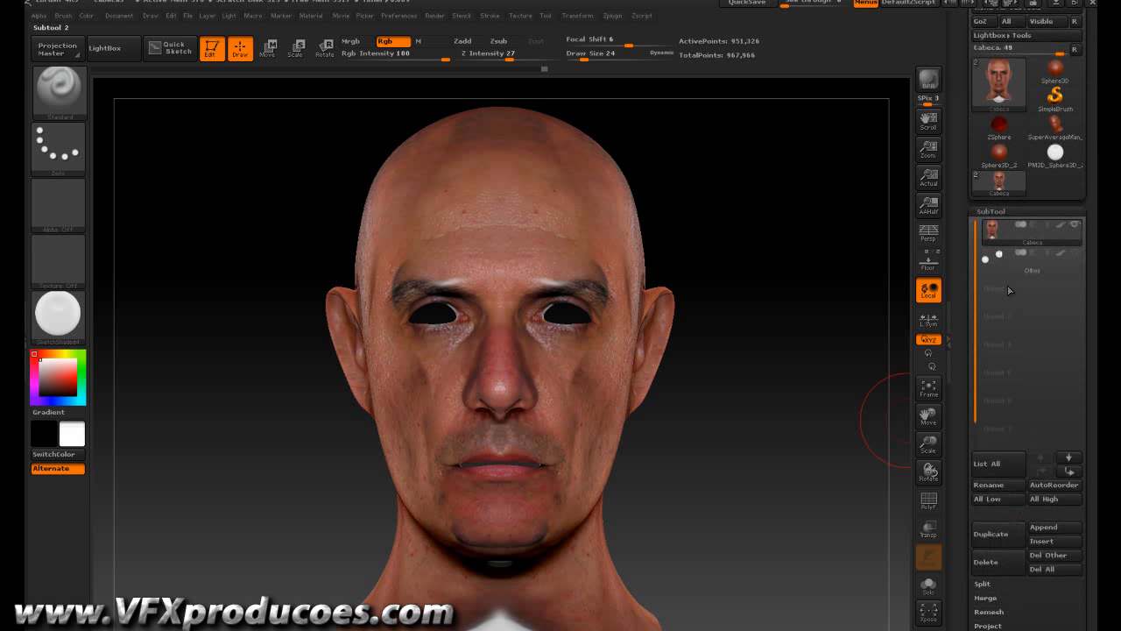
{"action": "left_click", "coordinate": [1002, 255]}
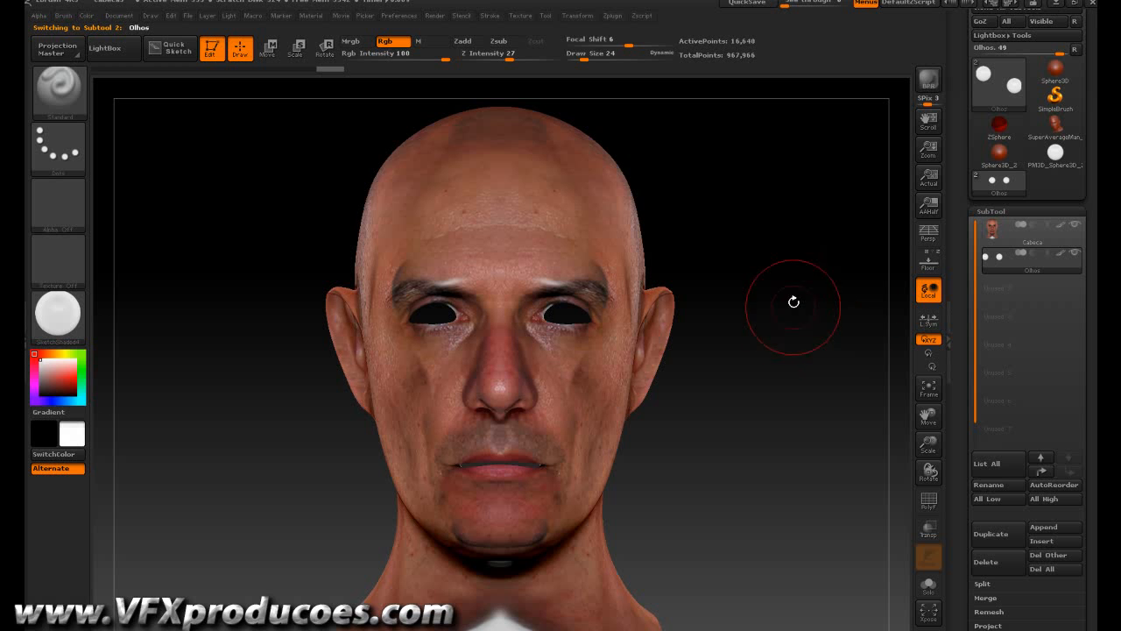
{"action": "left_click_drag", "start_coordinate": [930, 447], "coordinate": [918, 451]}
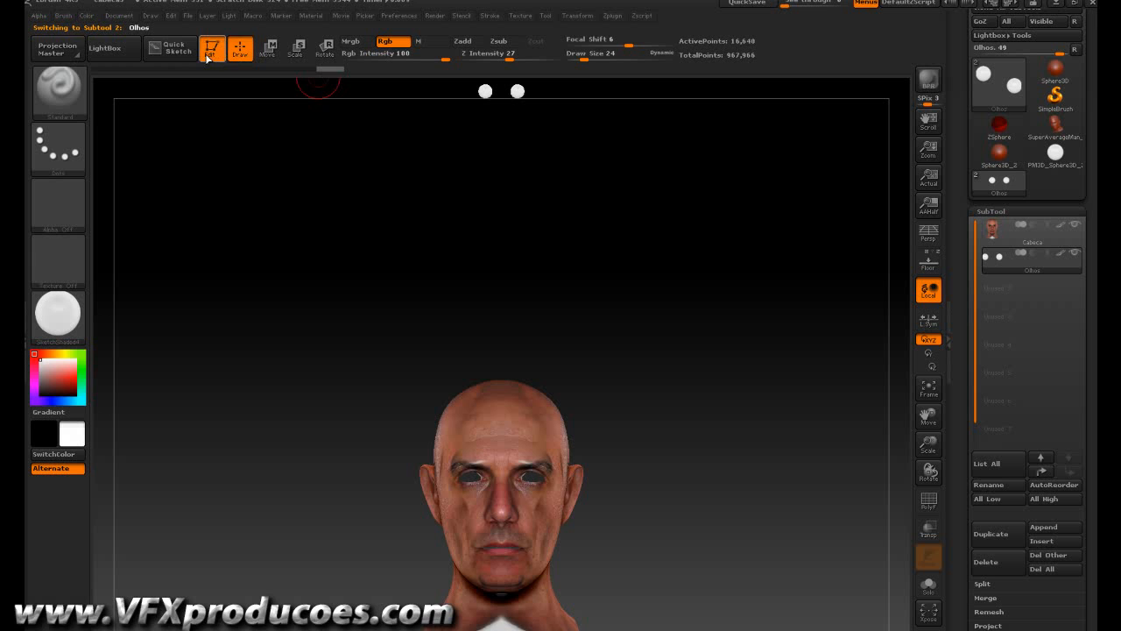
{"action": "left_click", "coordinate": [267, 49]}
{"action": "left_click_drag", "start_coordinate": [458, 465], "coordinate": [461, 613]}
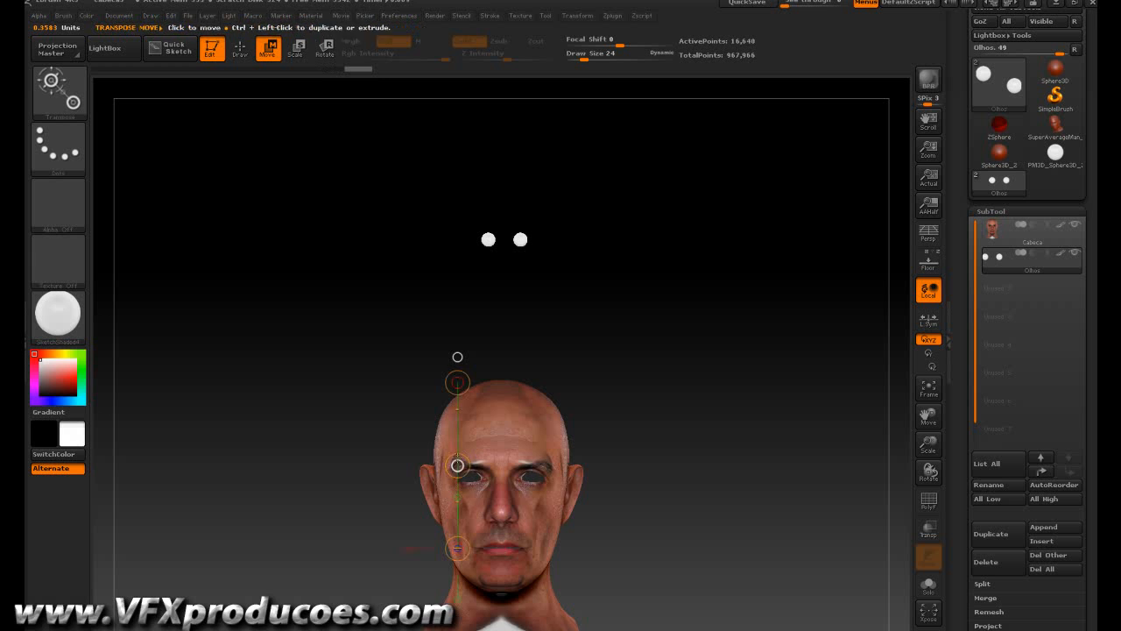
{"action": "left_click_drag", "start_coordinate": [457, 467], "coordinate": [455, 597]}
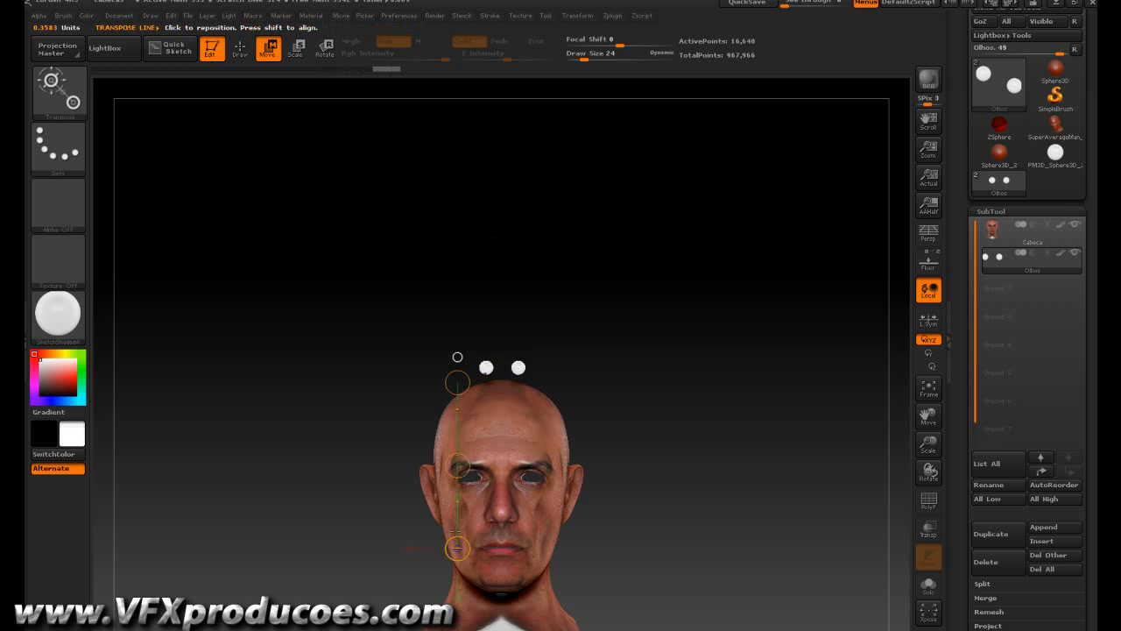
{"action": "left_click_drag", "start_coordinate": [524, 445], "coordinate": [528, 551]}
{"action": "left_click_drag", "start_coordinate": [526, 496], "coordinate": [519, 591]}
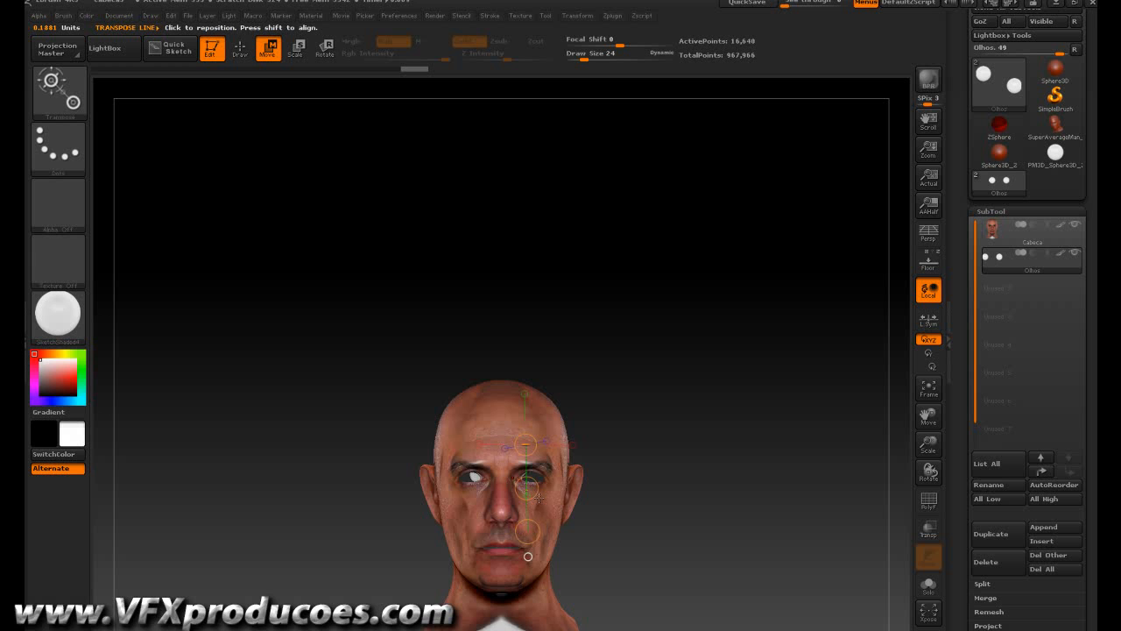
{"action": "left_click_drag", "start_coordinate": [527, 489], "coordinate": [528, 487]}
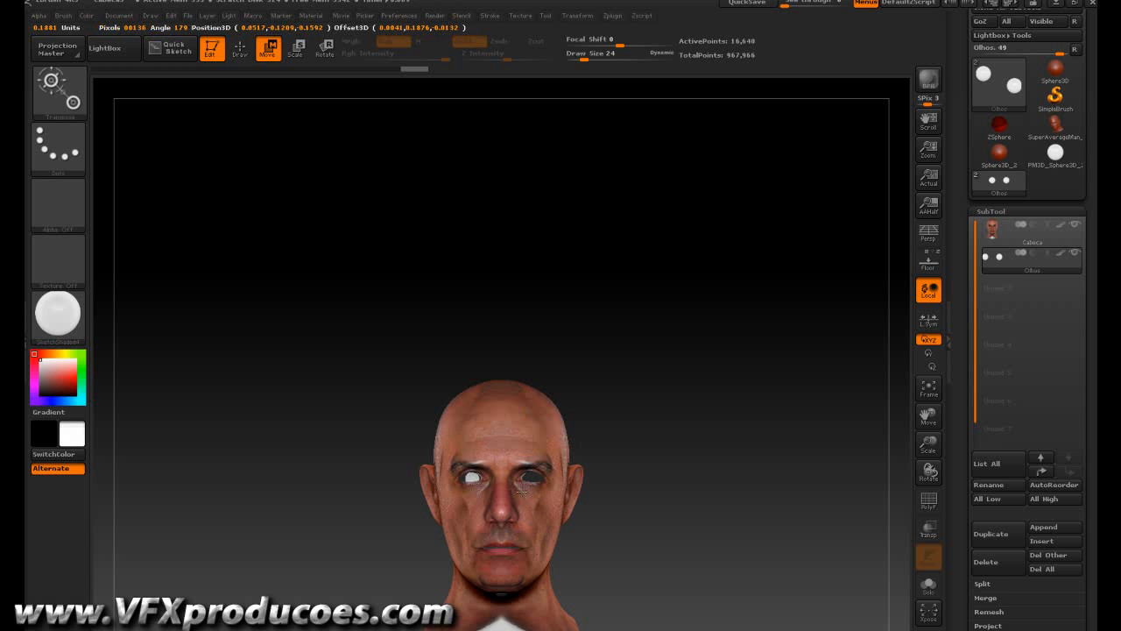
{"action": "left_click_drag", "start_coordinate": [521, 490], "coordinate": [522, 491]}
Scale the eyeballs to fit the spacing of the sockets and move them forward in profile view into the eye openings
{"action": "left_click", "coordinate": [298, 50]}
{"action": "left_click_drag", "start_coordinate": [471, 478], "coordinate": [526, 476]}
{"action": "left_click_drag", "start_coordinate": [692, 466], "coordinate": [633, 467]}
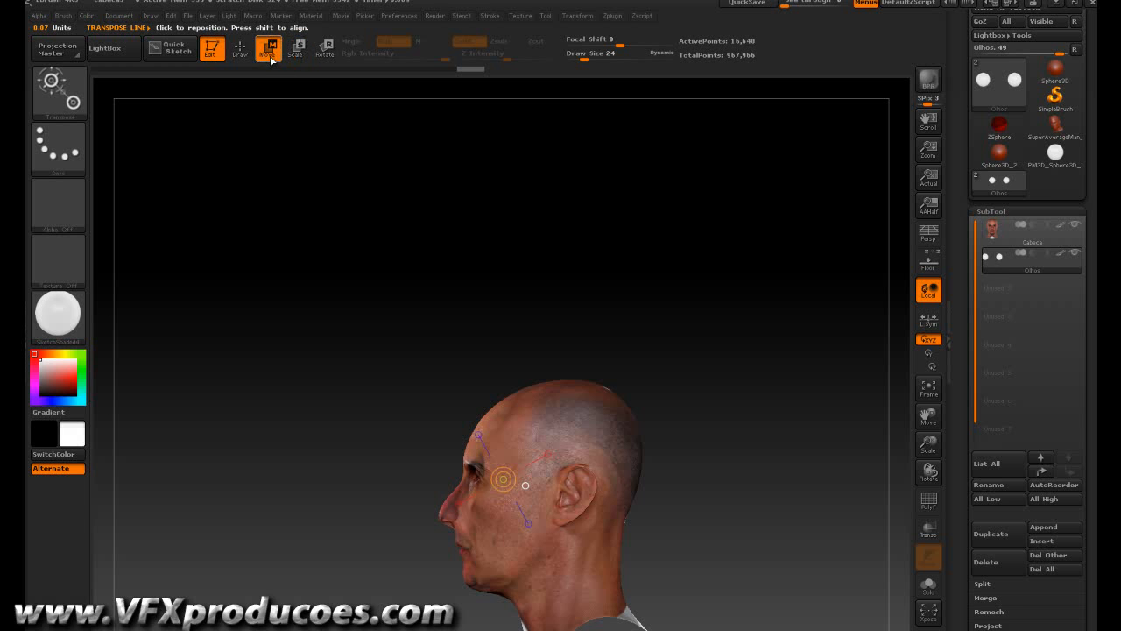
{"action": "left_click_drag", "start_coordinate": [503, 478], "coordinate": [393, 479]}
{"action": "left_click_drag", "start_coordinate": [460, 480], "coordinate": [449, 480]}
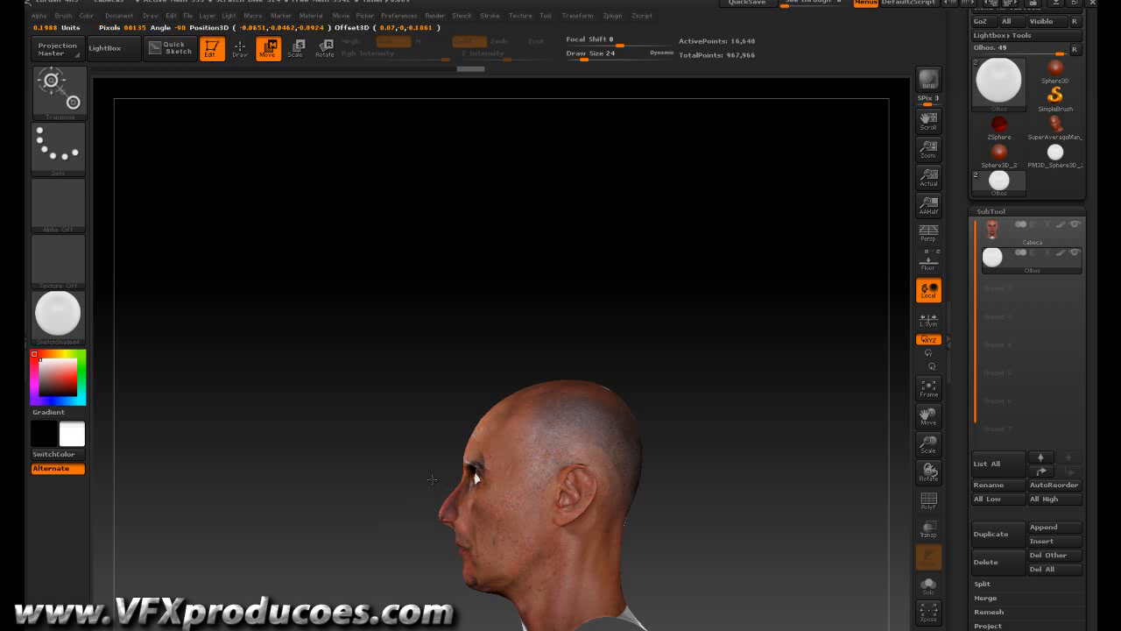
{"action": "left_click_drag", "start_coordinate": [357, 510], "coordinate": [393, 519]}
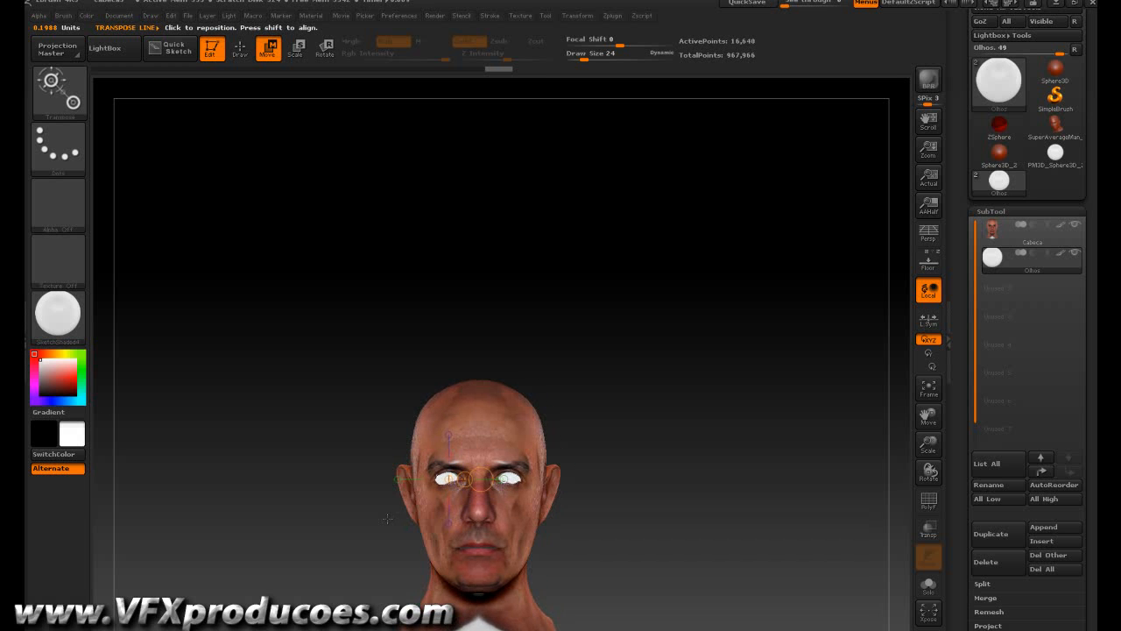
Fine-tune the eyeballs' position inside the sockets in a close profile view and check the fit from the front
{"action": "left_click_drag", "start_coordinate": [630, 538], "coordinate": [623, 550]}
{"action": "left_click_drag", "start_coordinate": [928, 417], "coordinate": [955, 321]}
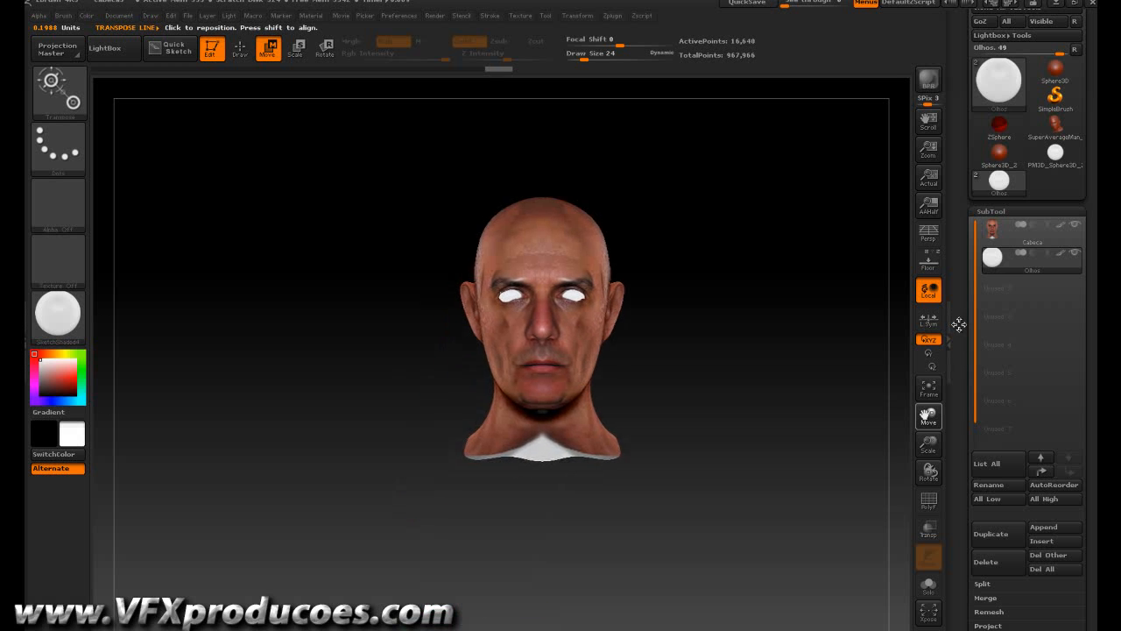
{"action": "left_click_drag", "start_coordinate": [929, 445], "coordinate": [935, 553]}
{"action": "left_click_drag", "start_coordinate": [835, 561], "coordinate": [750, 514]}
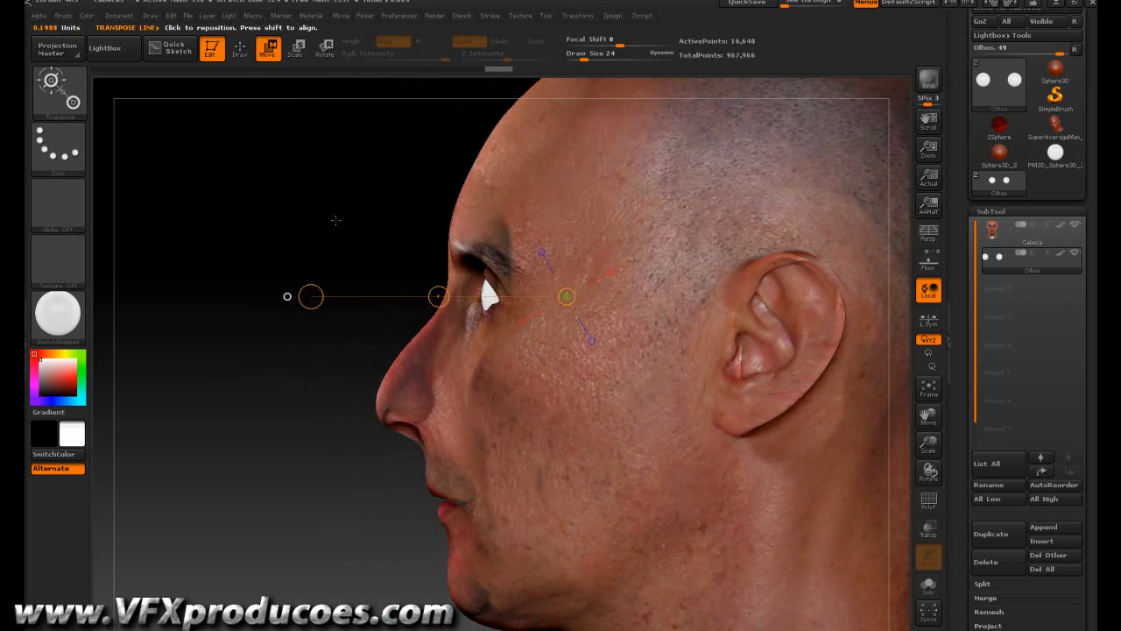
{"action": "left_click_drag", "start_coordinate": [440, 296], "coordinate": [441, 289]}
{"action": "left_click_drag", "start_coordinate": [308, 388], "coordinate": [400, 403]}
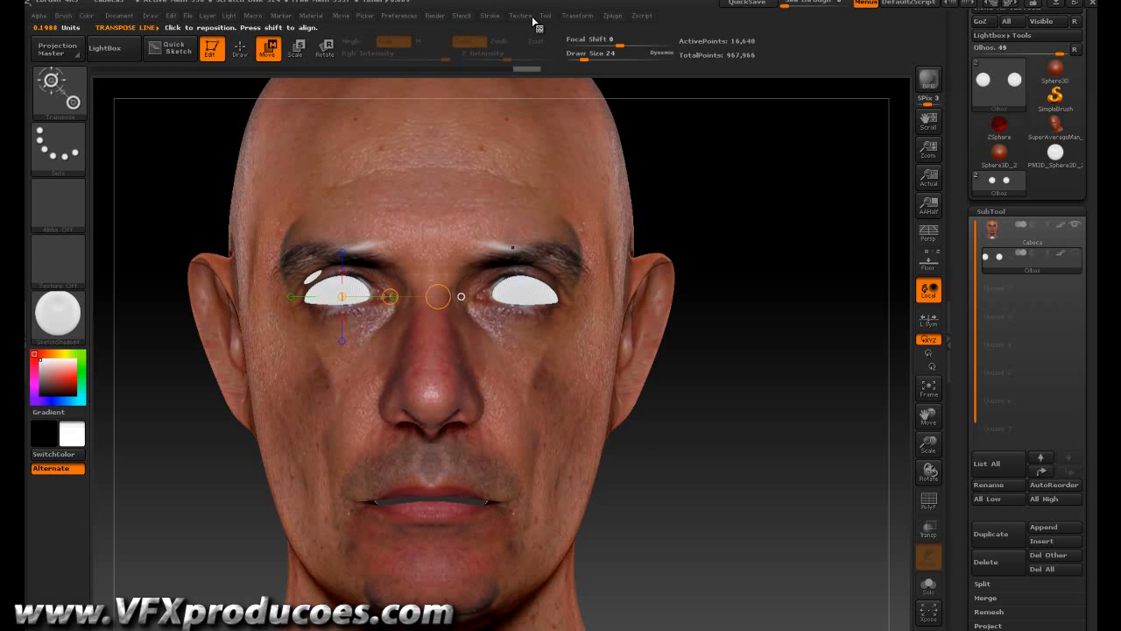
Show the front photo again, enlarge and align its eye with the model's left eyeball, and paint the eye onto it
{"action": "key", "text": "shift+z"}
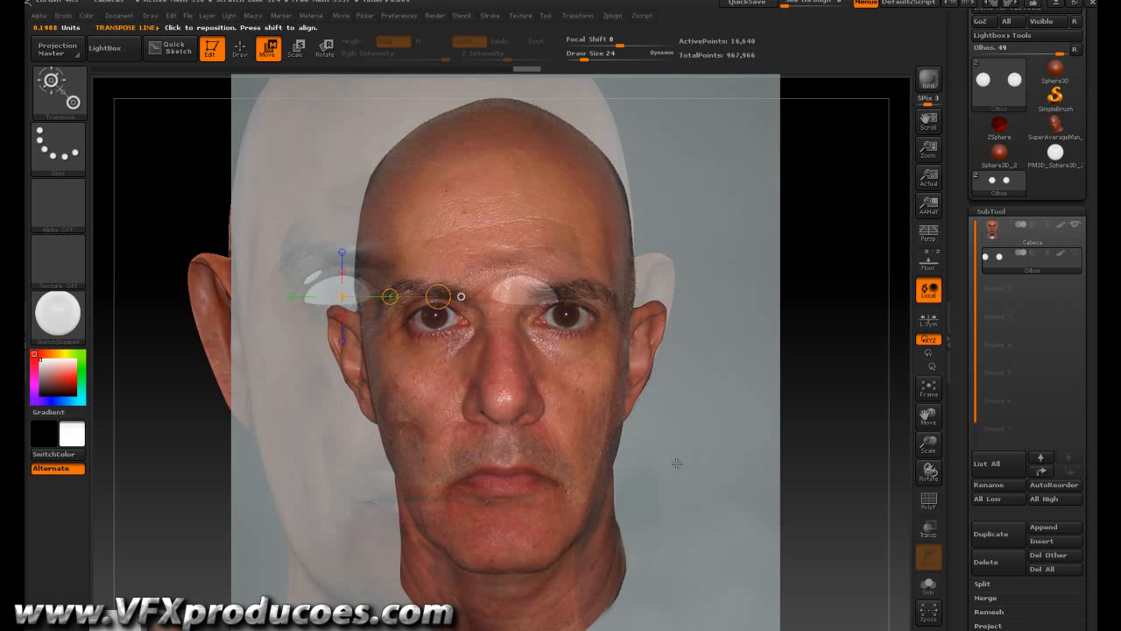
{"action": "key", "text": "z"}
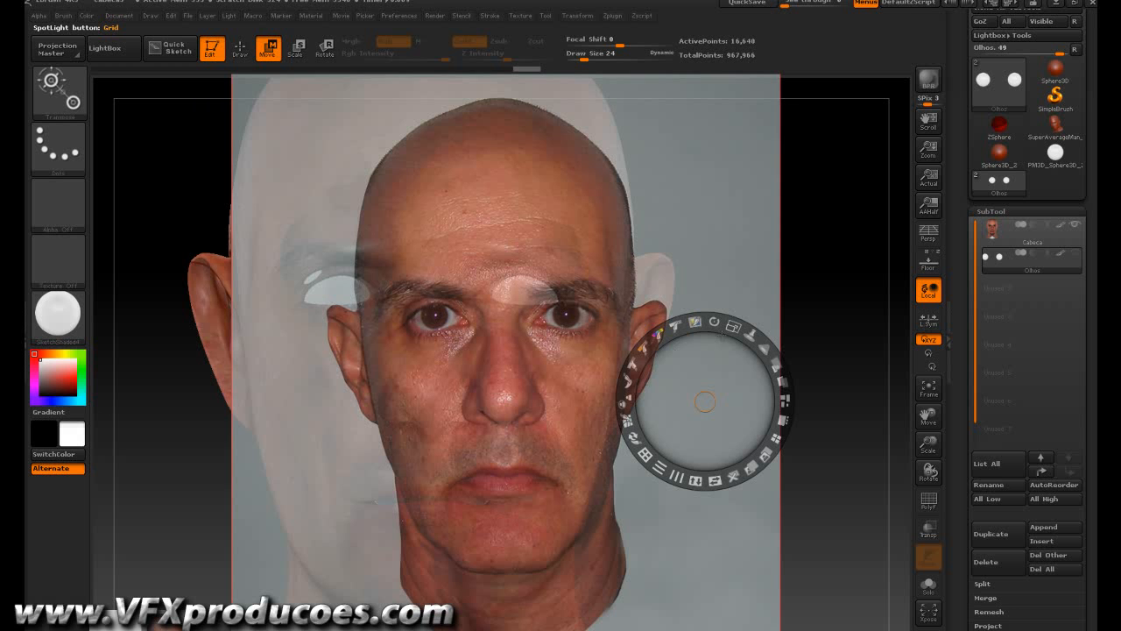
{"action": "left_click_drag", "start_coordinate": [734, 327], "coordinate": [754, 325]}
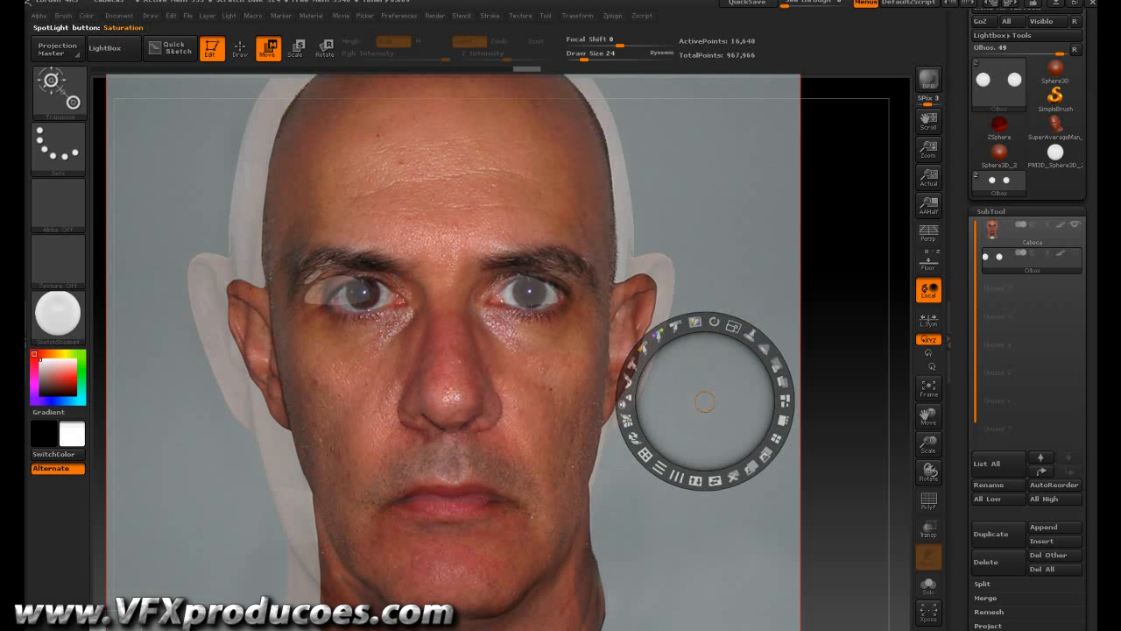
{"action": "key", "text": "z"}
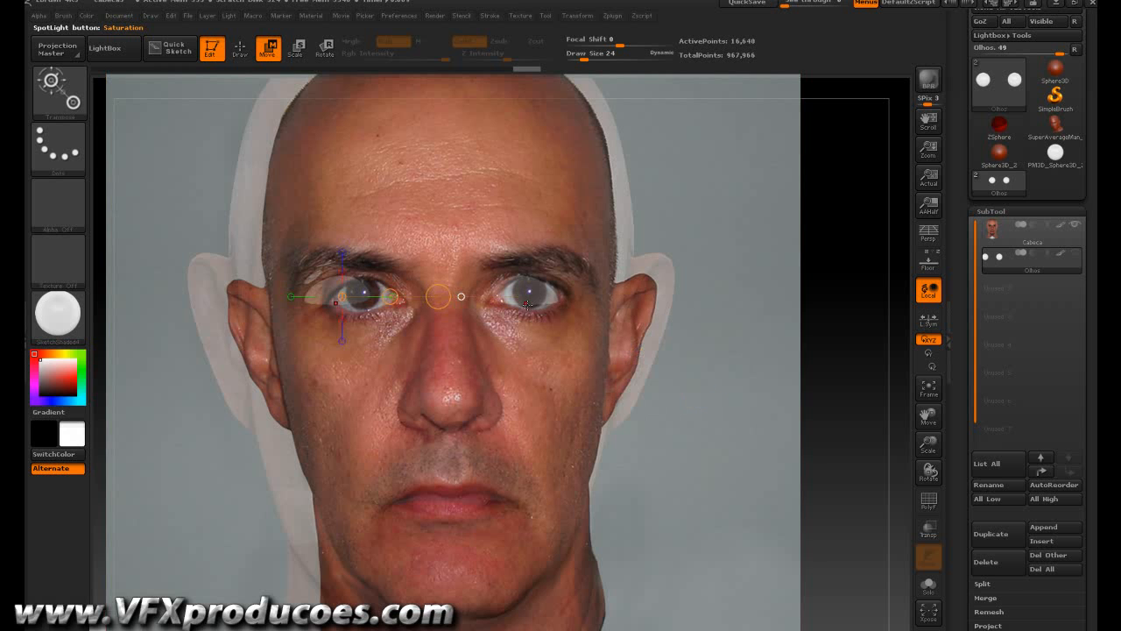
{"action": "key", "text": "z"}
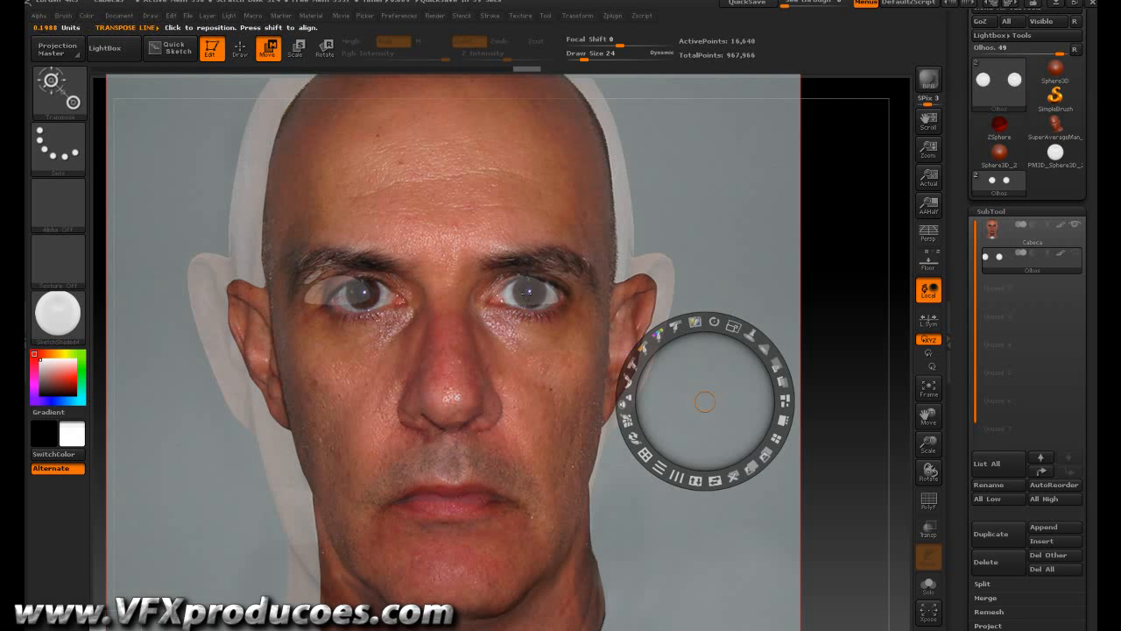
{"action": "key", "text": "z"}
{"action": "left_click", "coordinate": [239, 49]}
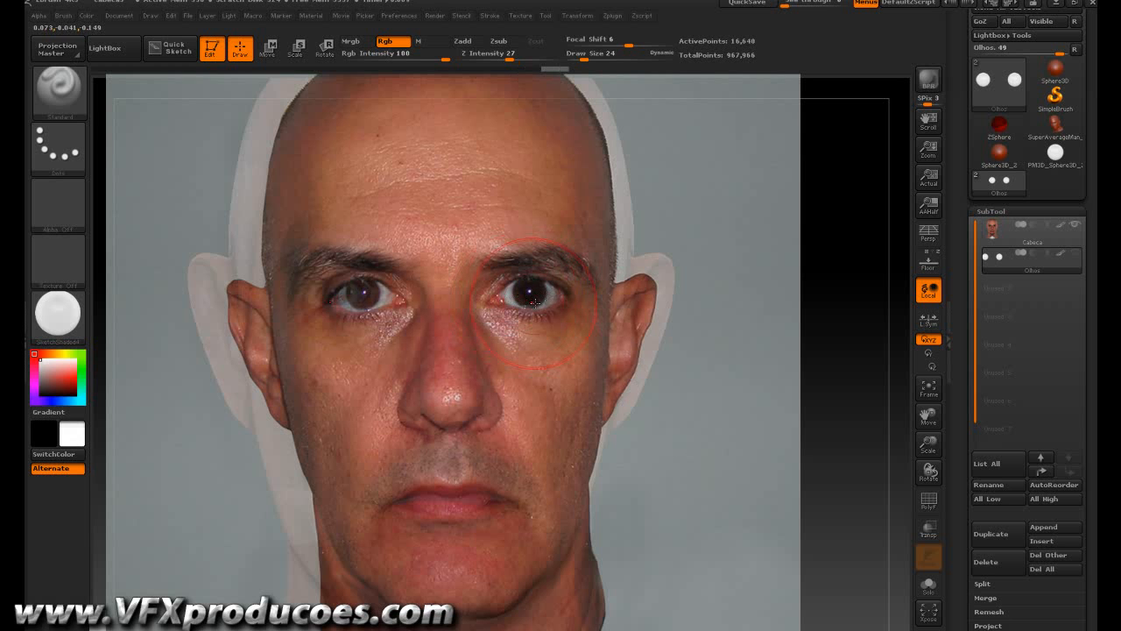
Shift the photo sideways to align with the other eyeball, paint that eye, hide the photo and check the head from several angles
{"action": "key", "text": "shift+z"}
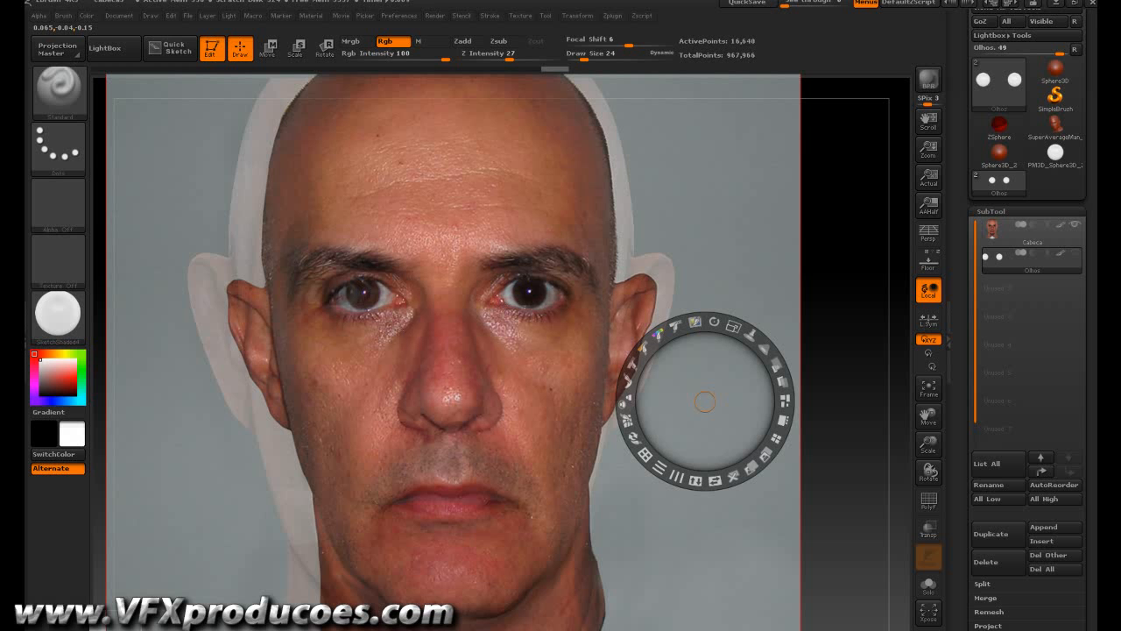
{"action": "left_click_drag", "start_coordinate": [682, 421], "coordinate": [657, 418]}
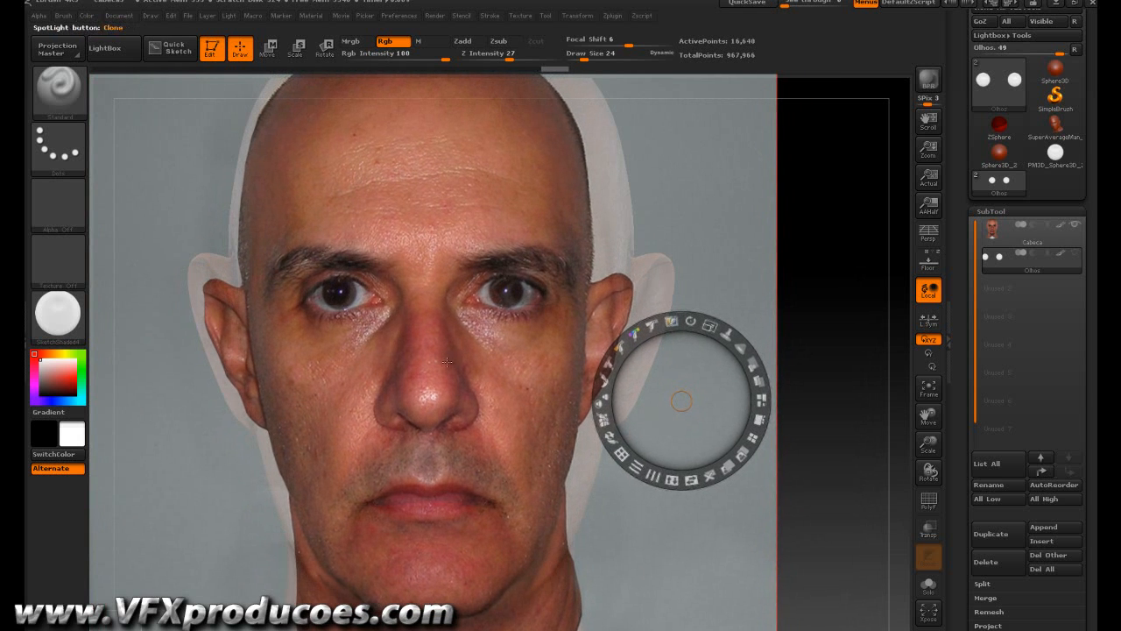
{"action": "key", "text": "z"}
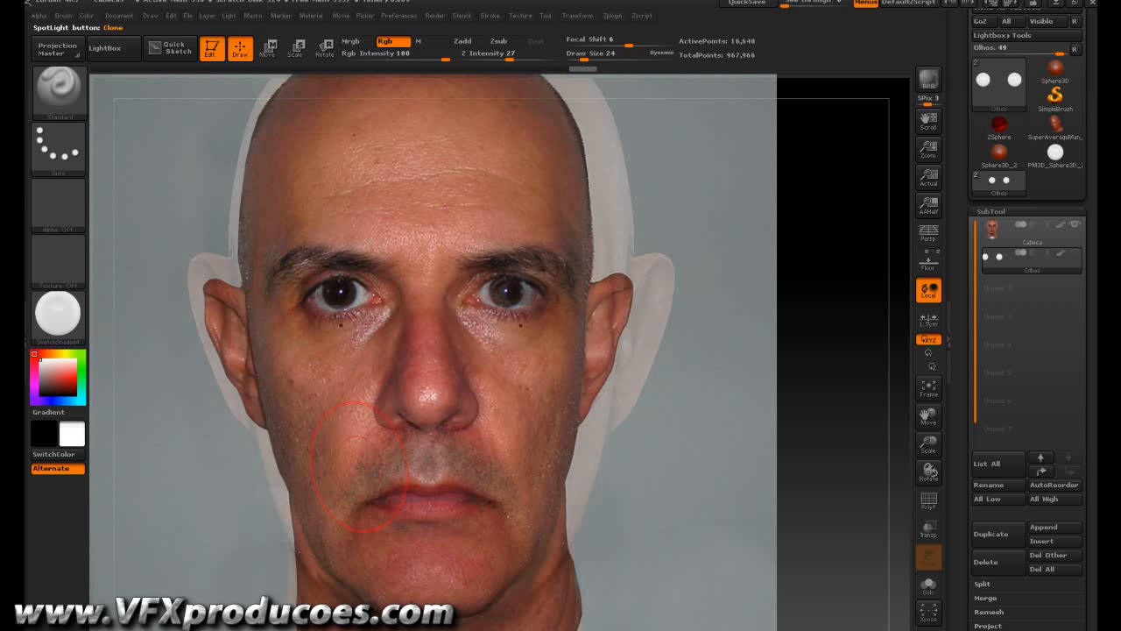
{"action": "key", "text": "shift+z"}
{"action": "mouse_move", "coordinate": [668, 545]}
{"action": "left_mouse_down"}
{"action": "mouse_move", "coordinate": [681, 563]}
{"action": "mouse_move", "coordinate": [647, 542]}
{"action": "mouse_move", "coordinate": [666, 548]}
{"action": "left_mouse_up"}
{"action": "mouse_move", "coordinate": [928, 445]}
{"action": "left_mouse_down"}
{"action": "mouse_move", "coordinate": [931, 454]}
{"action": "mouse_move", "coordinate": [930, 403]}
{"action": "mouse_move", "coordinate": [931, 429]}
{"action": "left_mouse_up"}
{"action": "mouse_move", "coordinate": [766, 434]}
{"action": "left_mouse_down"}
{"action": "mouse_move", "coordinate": [783, 432]}
{"action": "mouse_move", "coordinate": [720, 447]}
{"action": "mouse_move", "coordinate": [741, 420]}
{"action": "mouse_move", "coordinate": [778, 441]}
{"action": "mouse_move", "coordinate": [738, 457]}
{"action": "mouse_move", "coordinate": [732, 449]}
{"action": "mouse_move", "coordinate": [724, 430]}
{"action": "mouse_move", "coordinate": [756, 444]}
{"action": "left_mouse_up"}
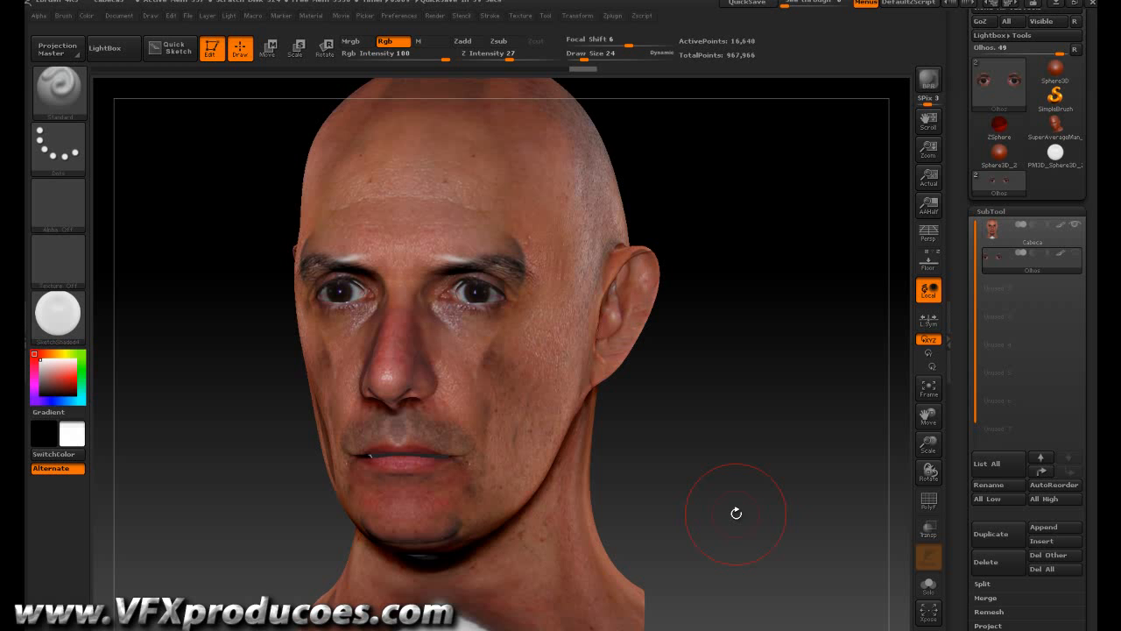
{"action": "mouse_move", "coordinate": [709, 426]}
{"action": "left_mouse_down"}
{"action": "mouse_move", "coordinate": [720, 335]}
{"action": "mouse_move", "coordinate": [713, 342]}
{"action": "left_mouse_up"}
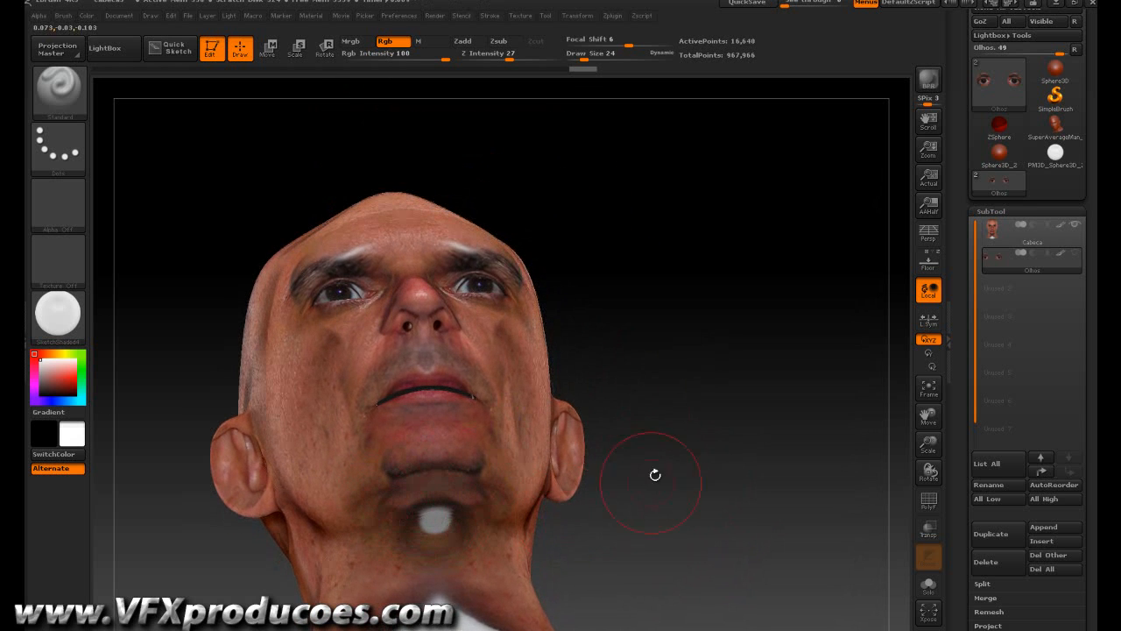
{"action": "mouse_move", "coordinate": [668, 377]}
{"action": "left_mouse_down"}
{"action": "mouse_move", "coordinate": [665, 465]}
{"action": "mouse_move", "coordinate": [623, 464]}
{"action": "mouse_move", "coordinate": [697, 447]}
{"action": "mouse_move", "coordinate": [664, 459]}
{"action": "mouse_move", "coordinate": [640, 438]}
{"action": "mouse_move", "coordinate": [648, 453]}
{"action": "left_mouse_up"}
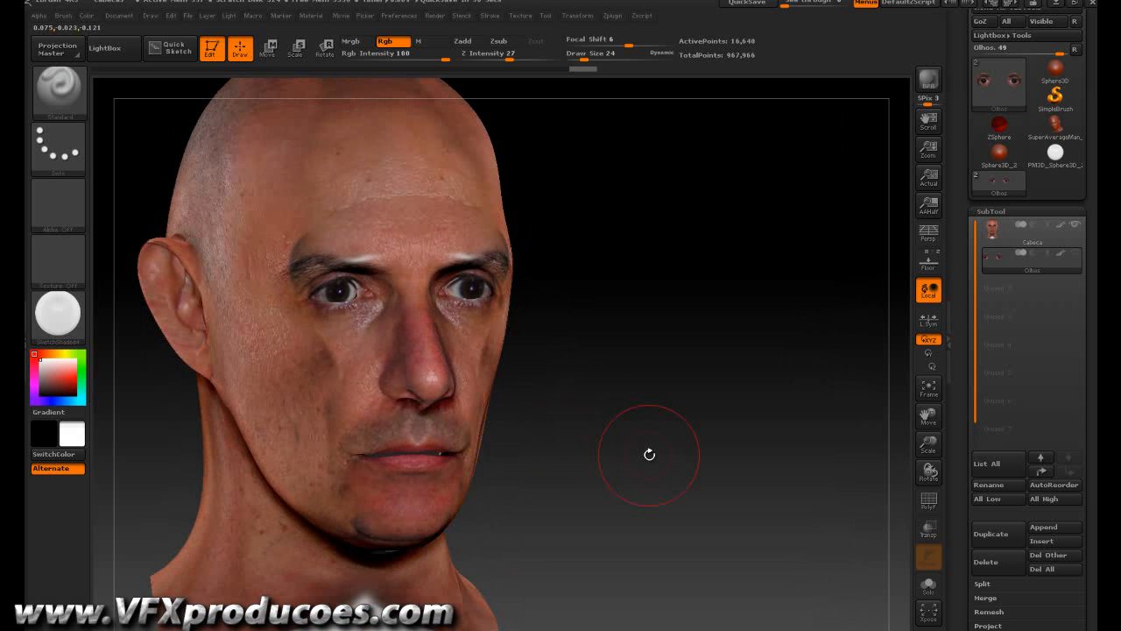